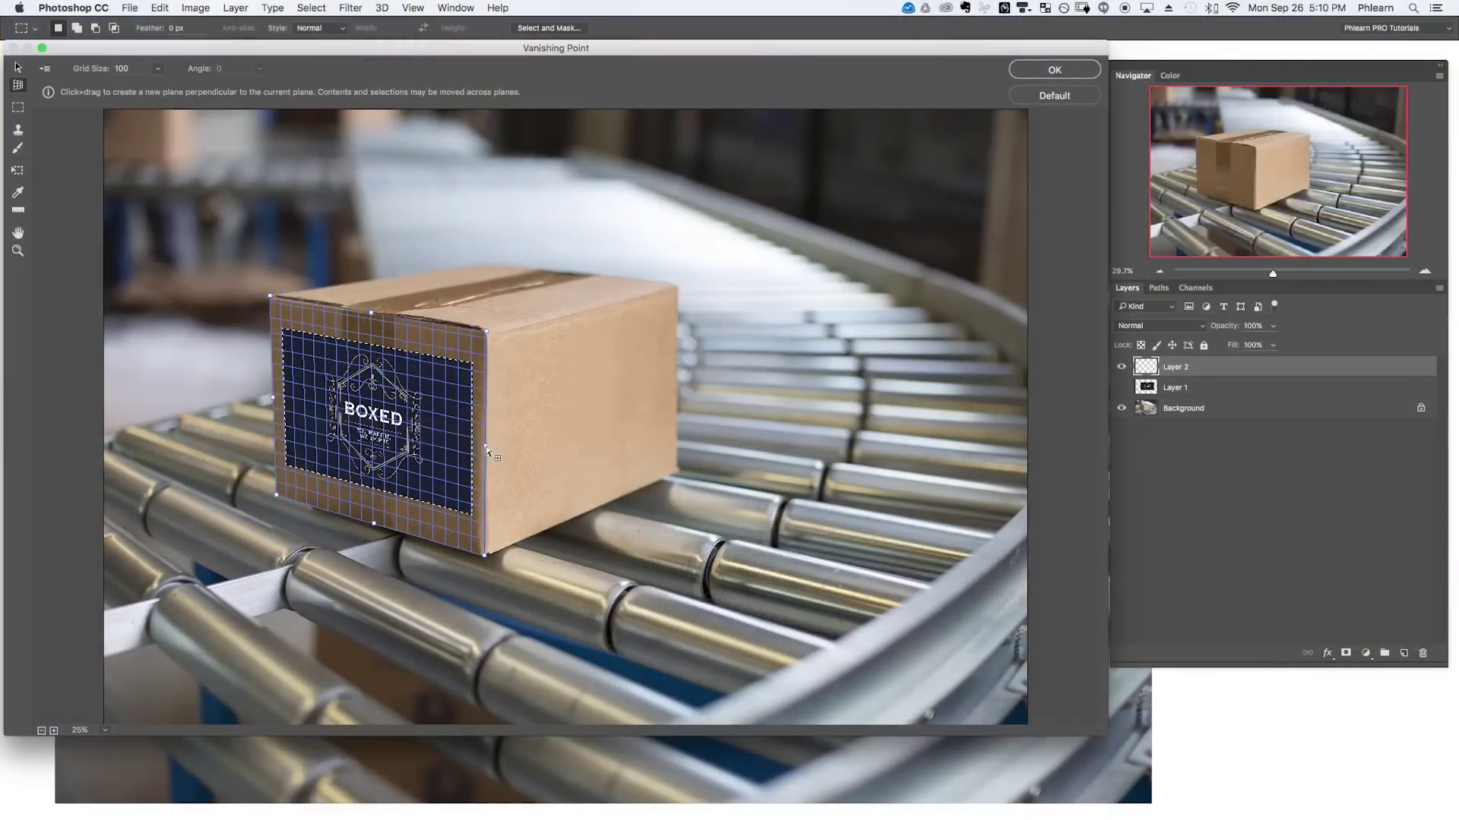
# Extend a perpendicular plane over the box's plain side and move the pasted logo around the corner onto it.
pyautogui.moveTo(486, 437); pyautogui.dragTo(705, 389)
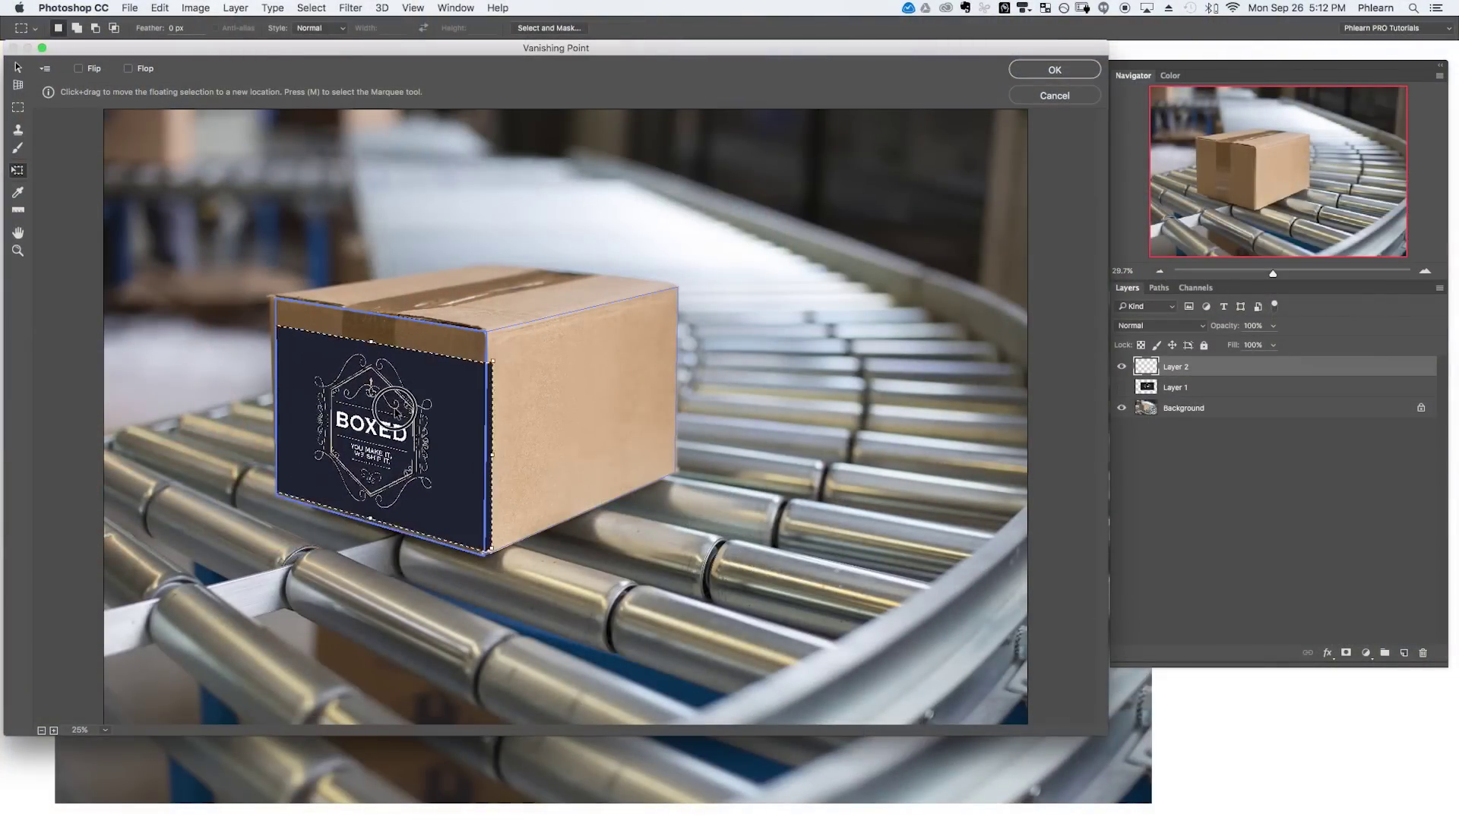
pyautogui.moveTo(364, 416); pyautogui.dragTo(531, 399)
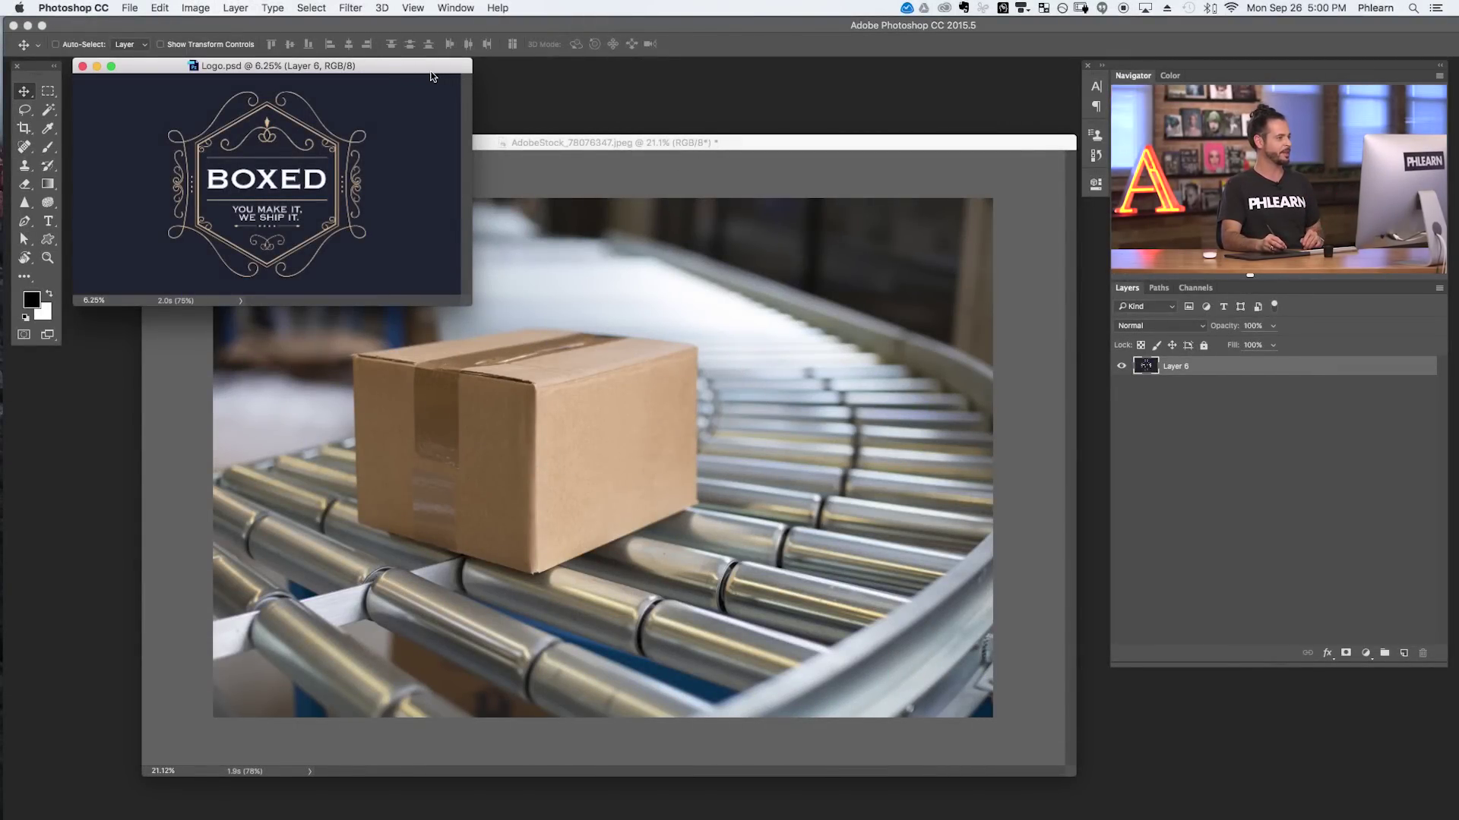
# Copy the BOXED logo from Logo.psd into the box photo, converting its colour profile to preserve the colour appearance.
pyautogui.moveTo(433, 66); pyautogui.dragTo(446, 75)
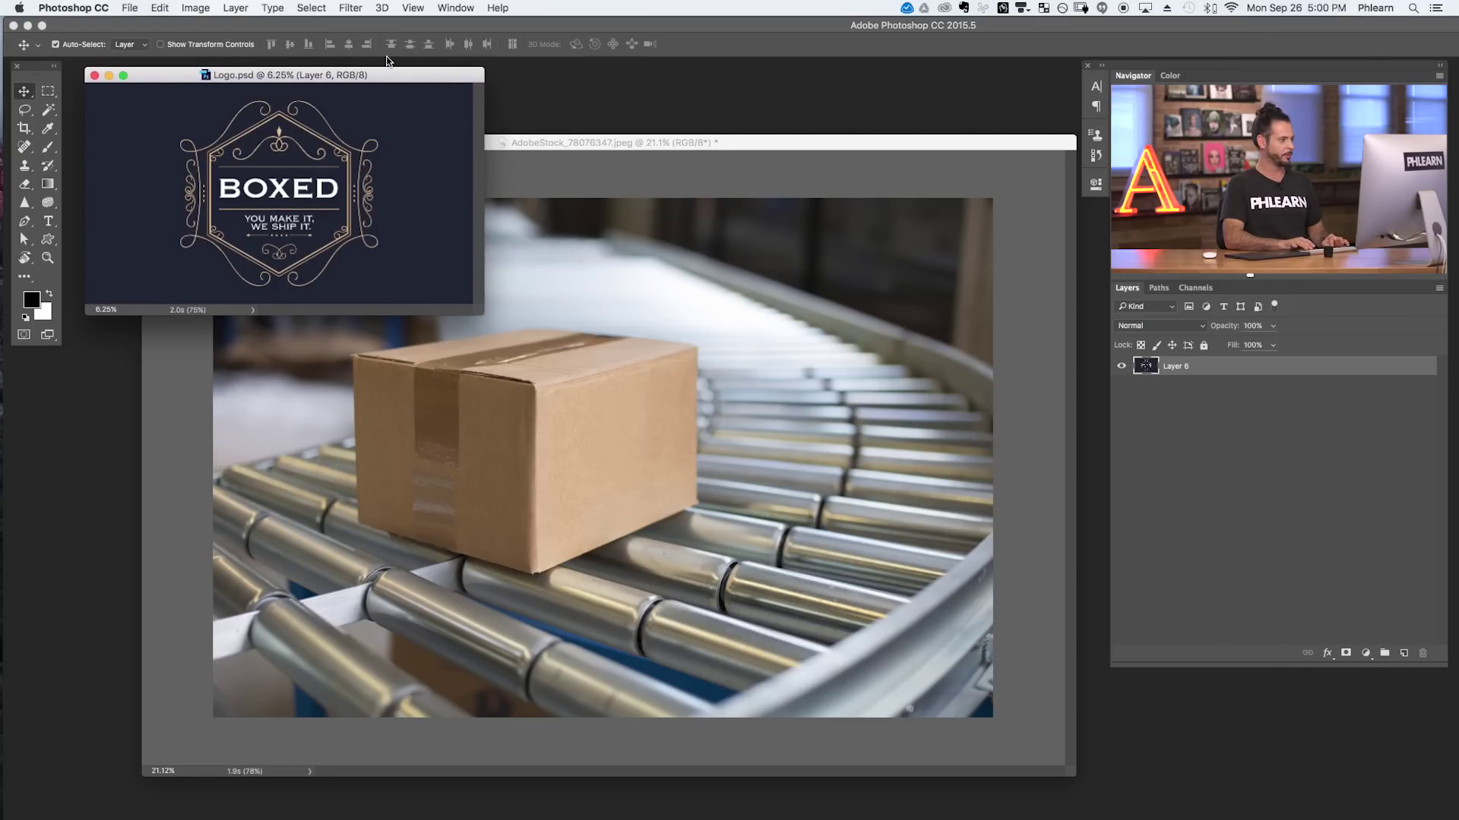
pyautogui.press('super+plus')
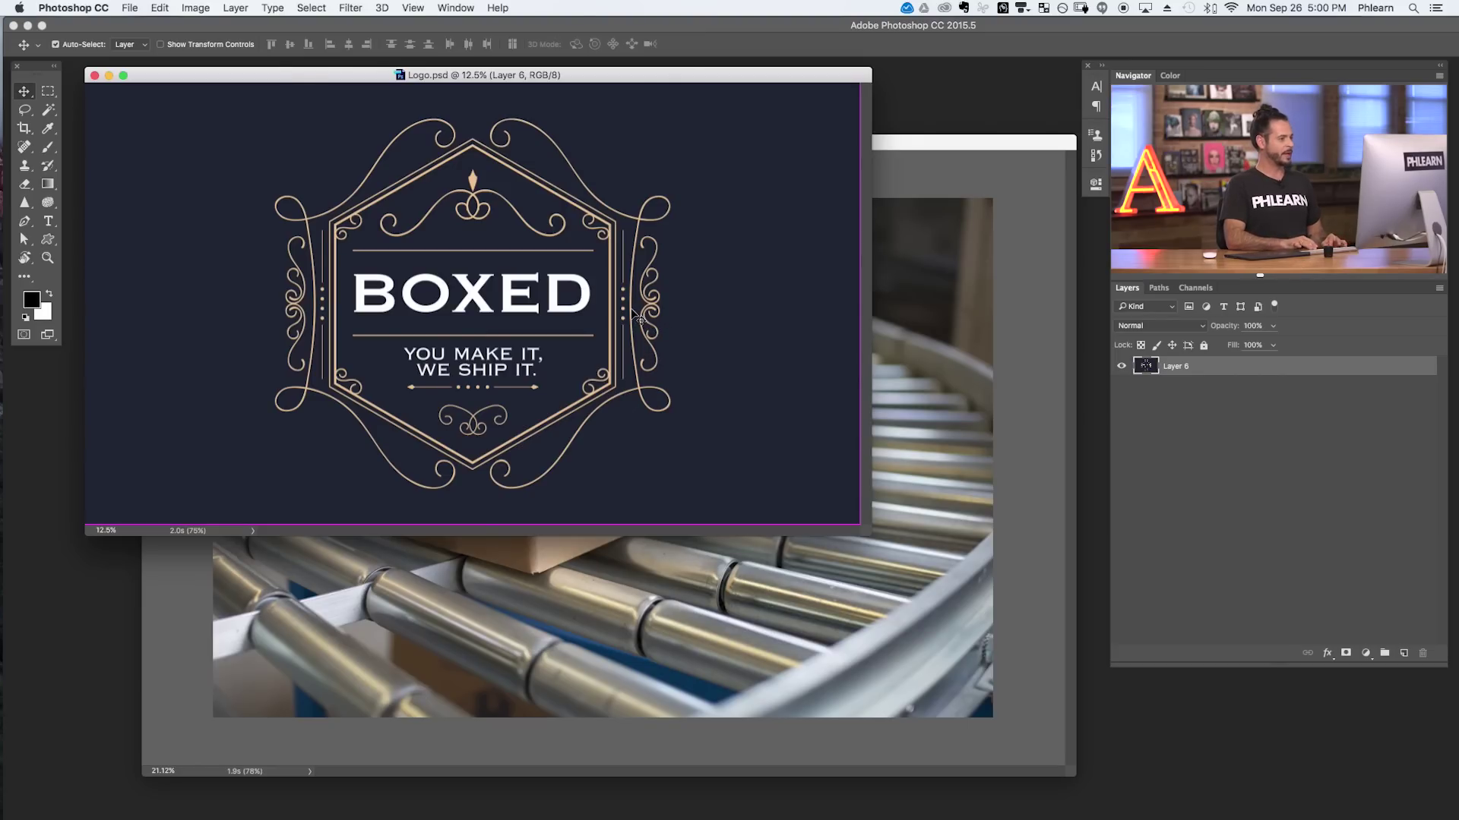
pyautogui.press('super+minus')
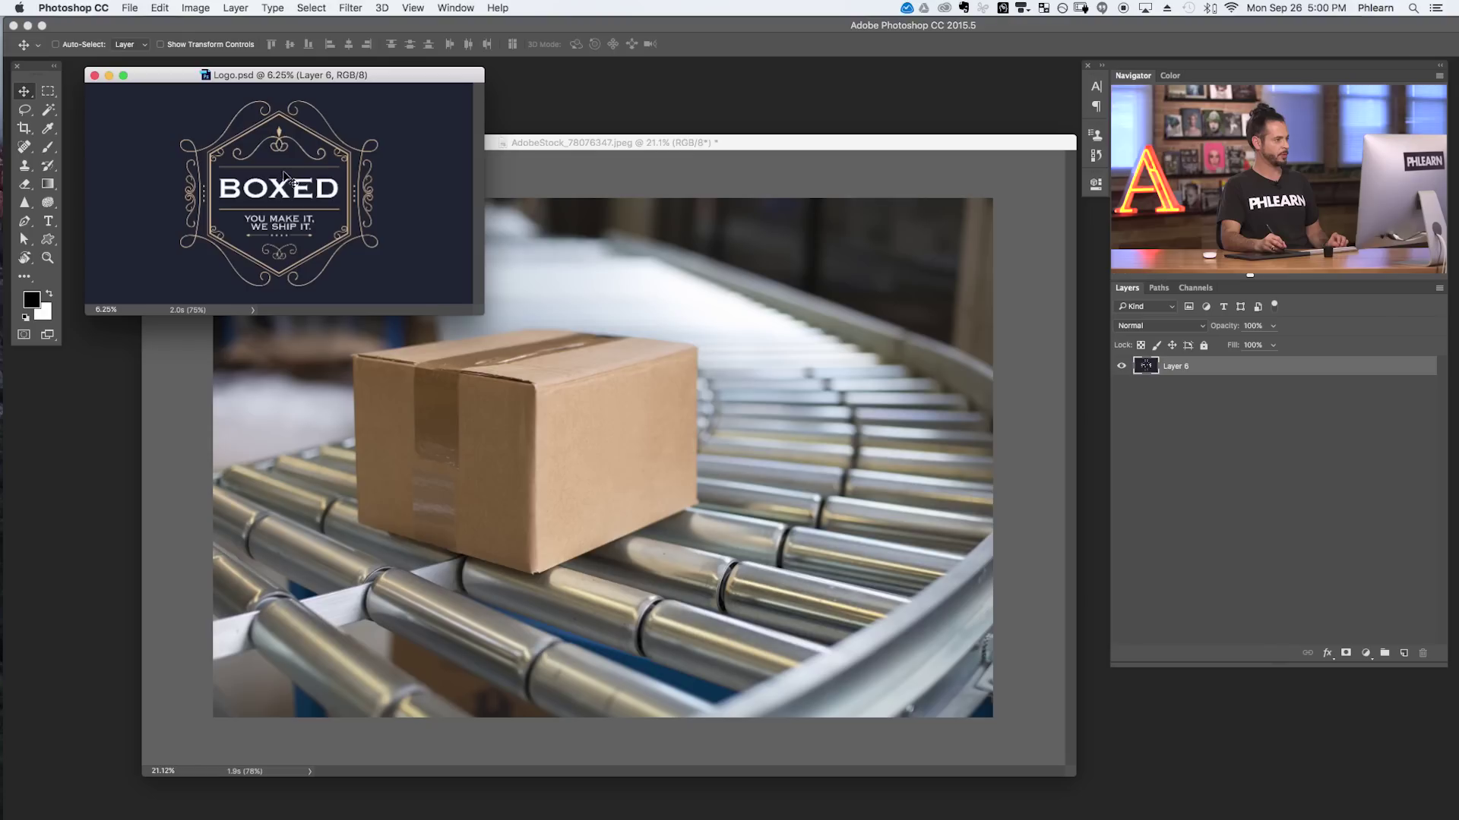
pyautogui.moveTo(285, 190); pyautogui.dragTo(699, 453)
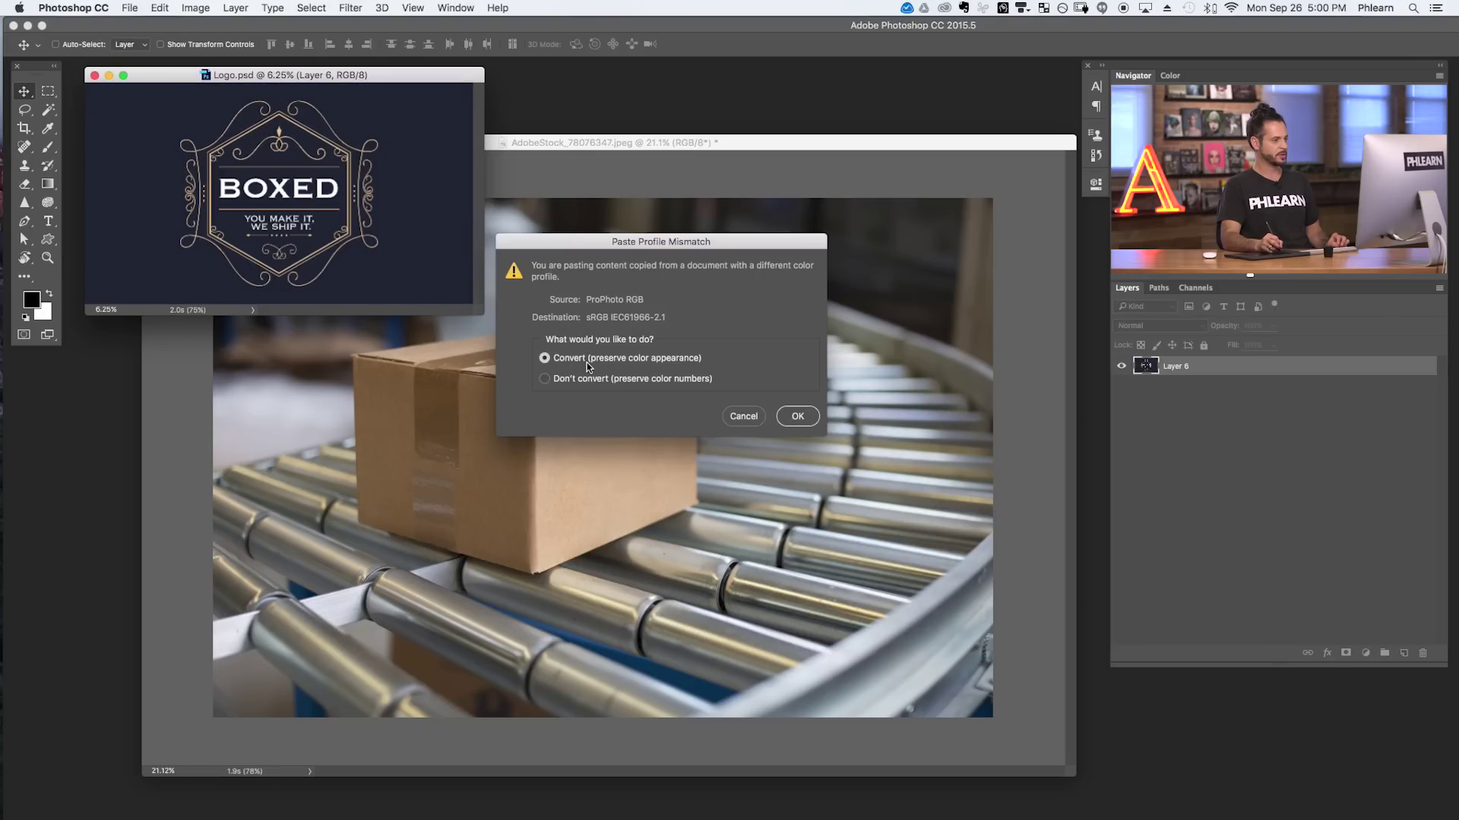
pyautogui.click(795, 417)
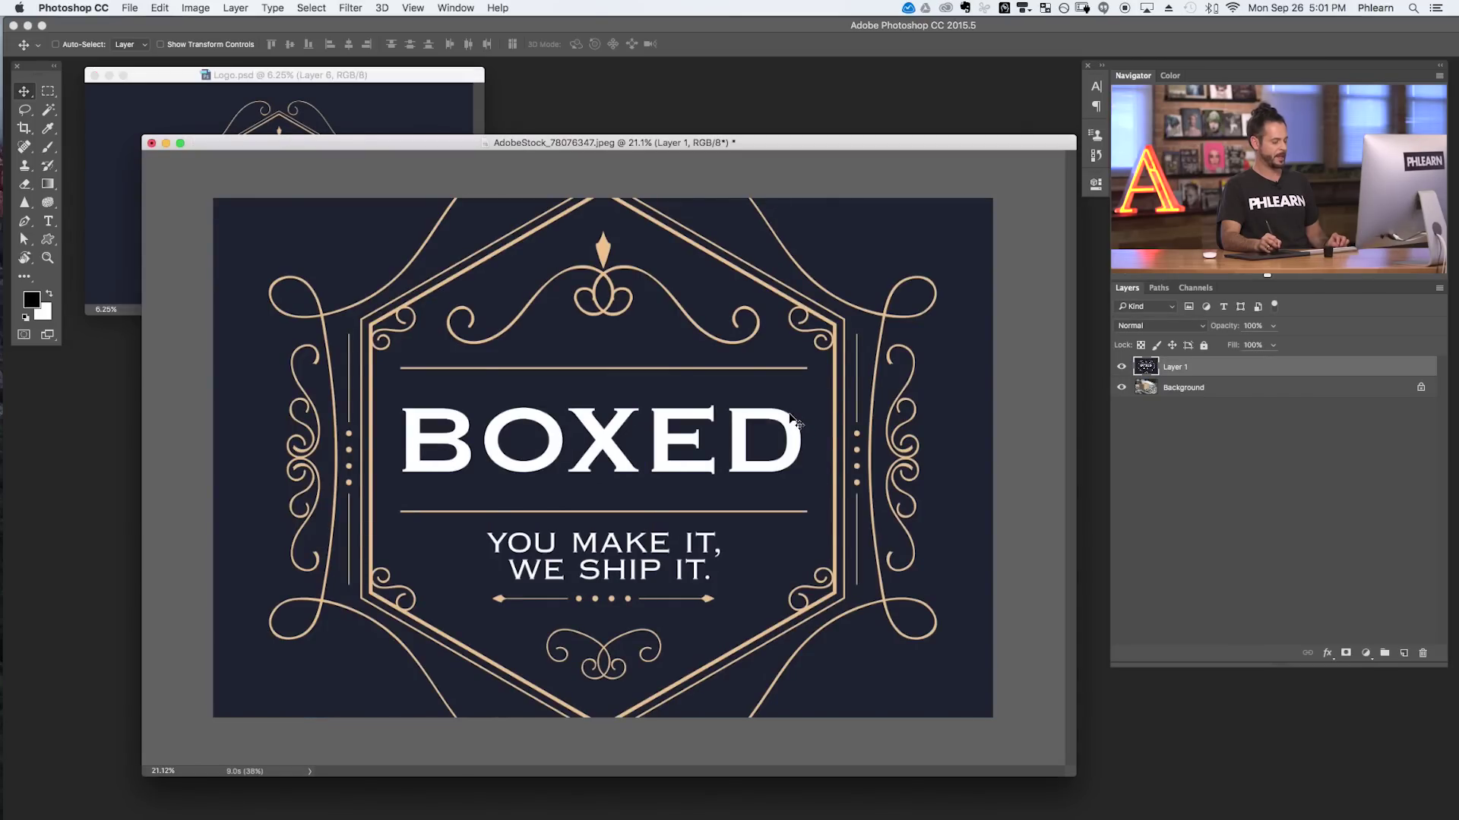
# Show the box photo in full screen mode and toggle the logo layer to check what it covers.
pyautogui.press('f')
pyautogui.moveTo(783, 463); pyautogui.dragTo(644, 437)
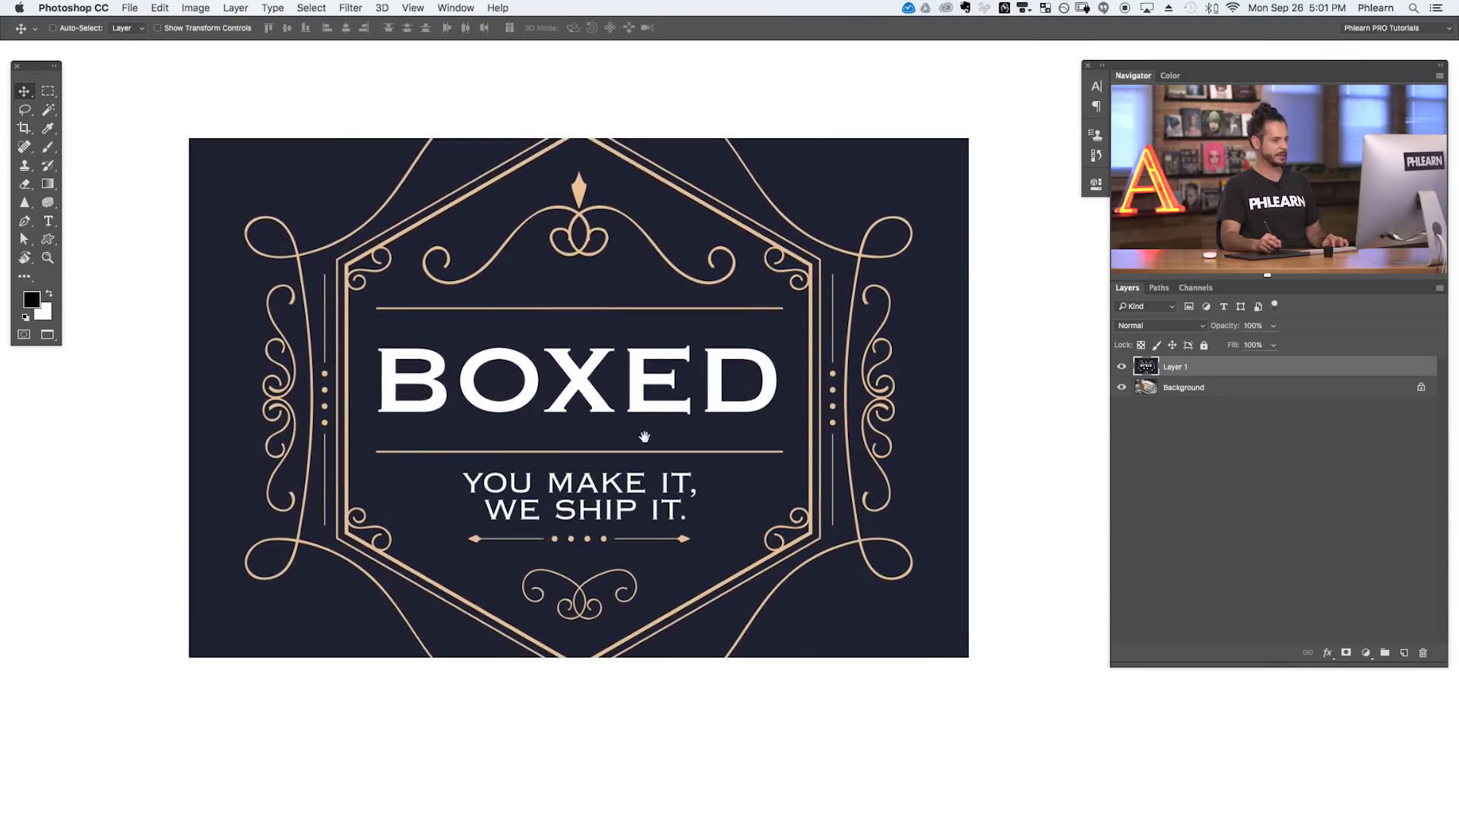
pyautogui.click(1122, 368)
pyautogui.click(1121, 367)
pyautogui.click(1121, 367)
pyautogui.click(1121, 368)
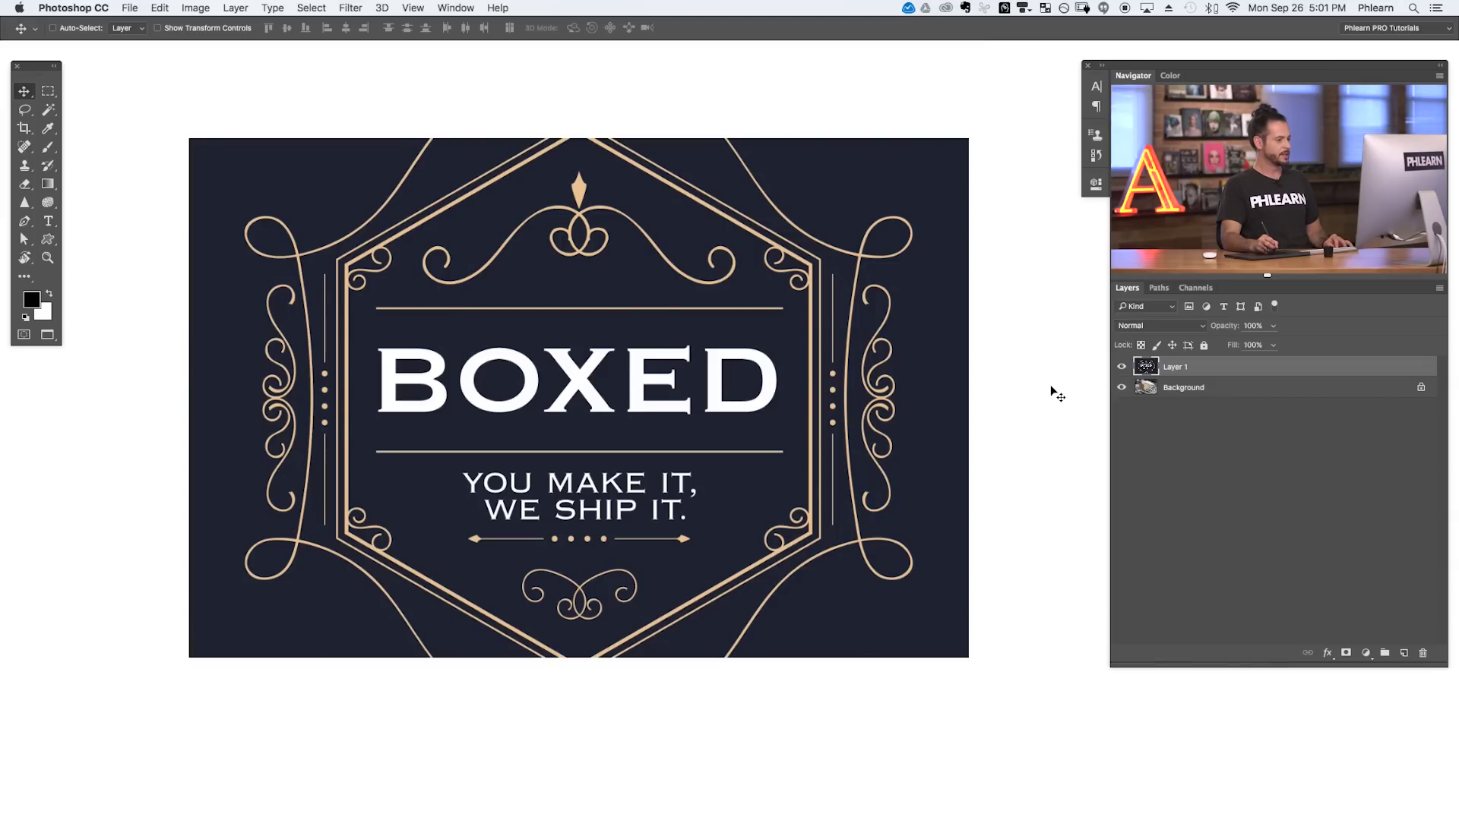
# Scale the logo layer proportionally to 37% and reposition it over the box.
pyautogui.hotkey('ctrl', 't')
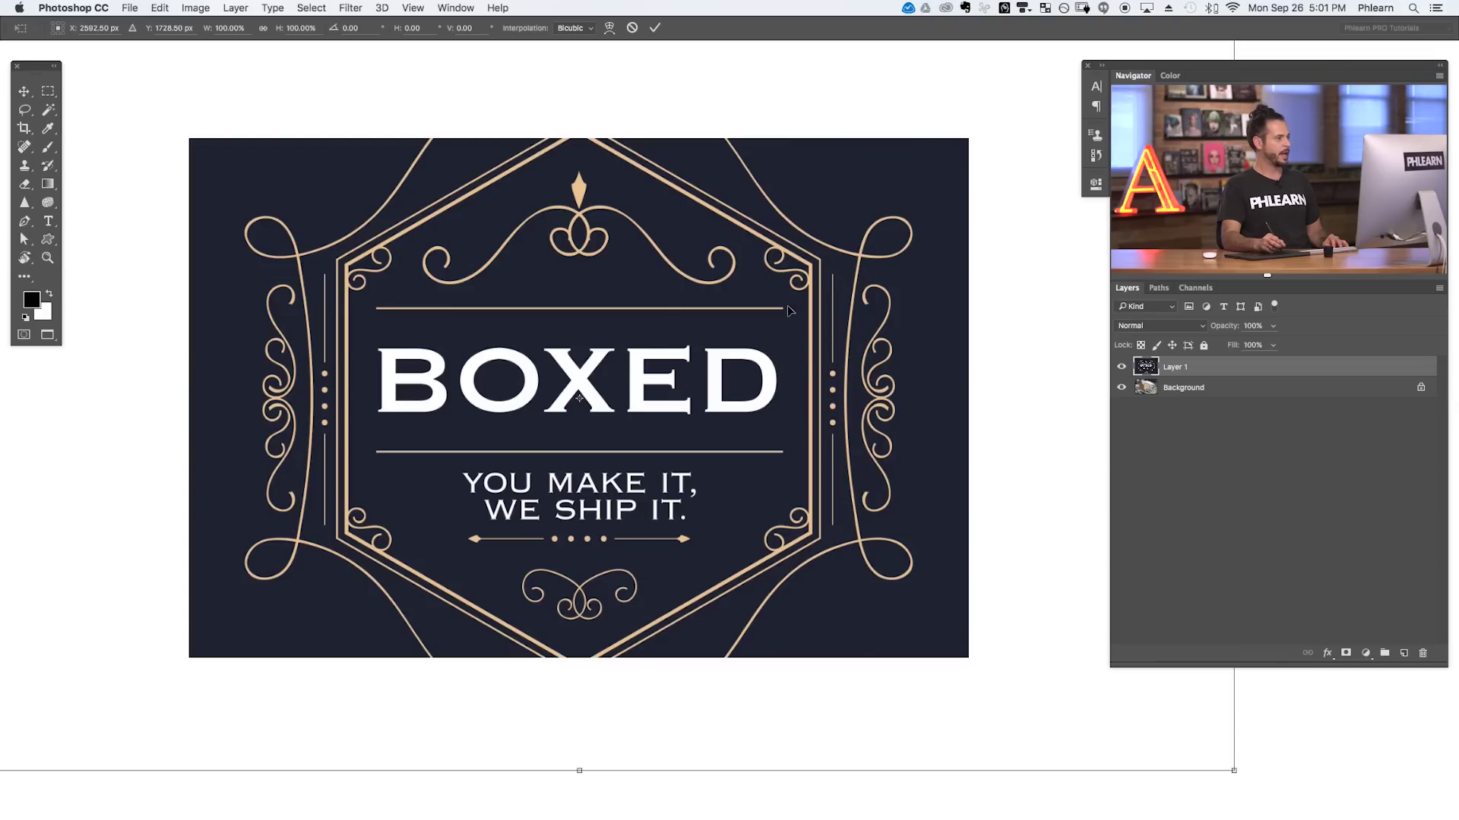
pyautogui.click(263, 29)
pyautogui.moveTo(279, 29); pyautogui.dragTo(232, 42)
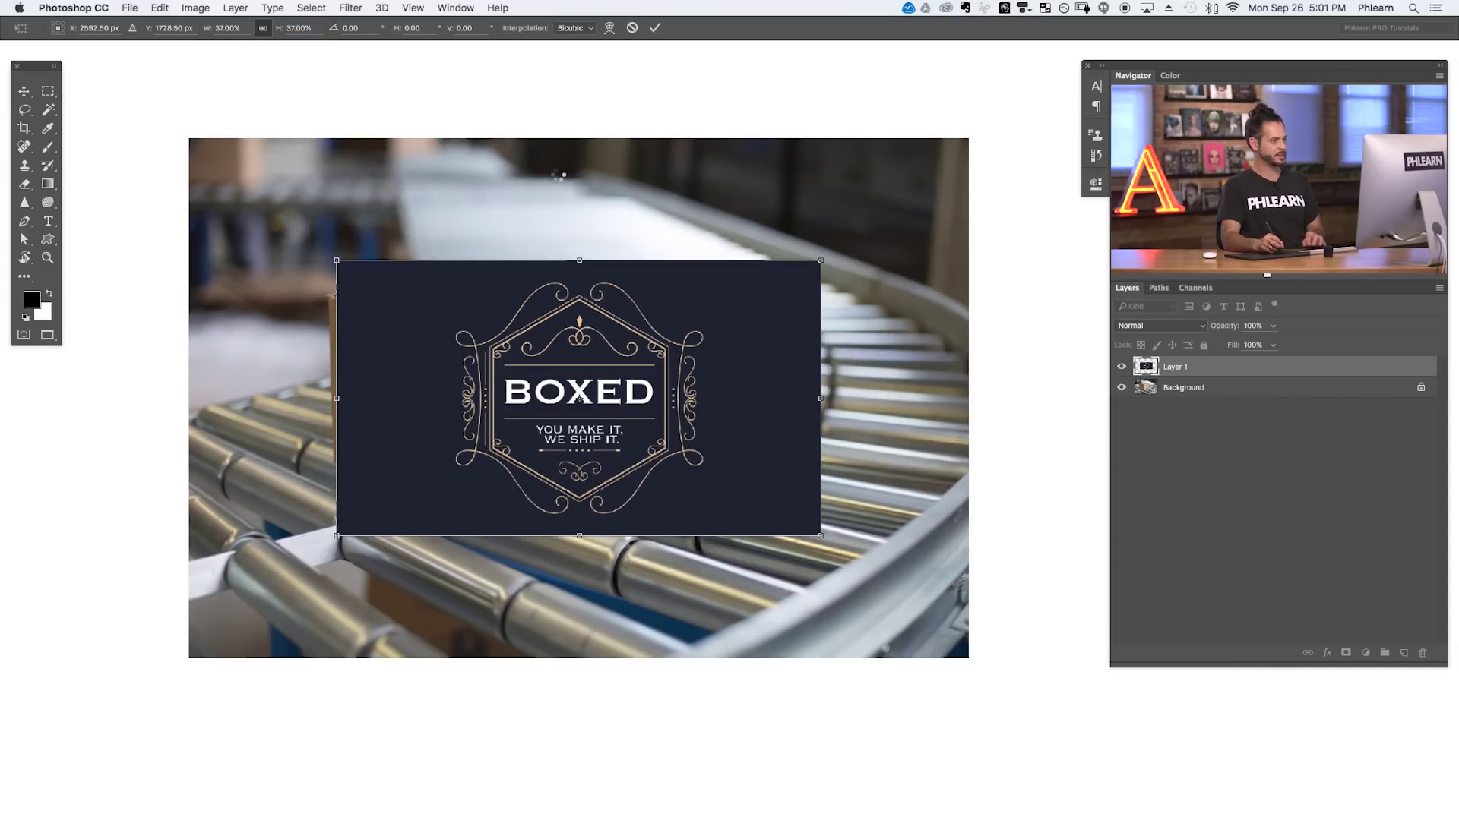
pyautogui.press('Return')
pyautogui.moveTo(628, 430); pyautogui.dragTo(727, 514)
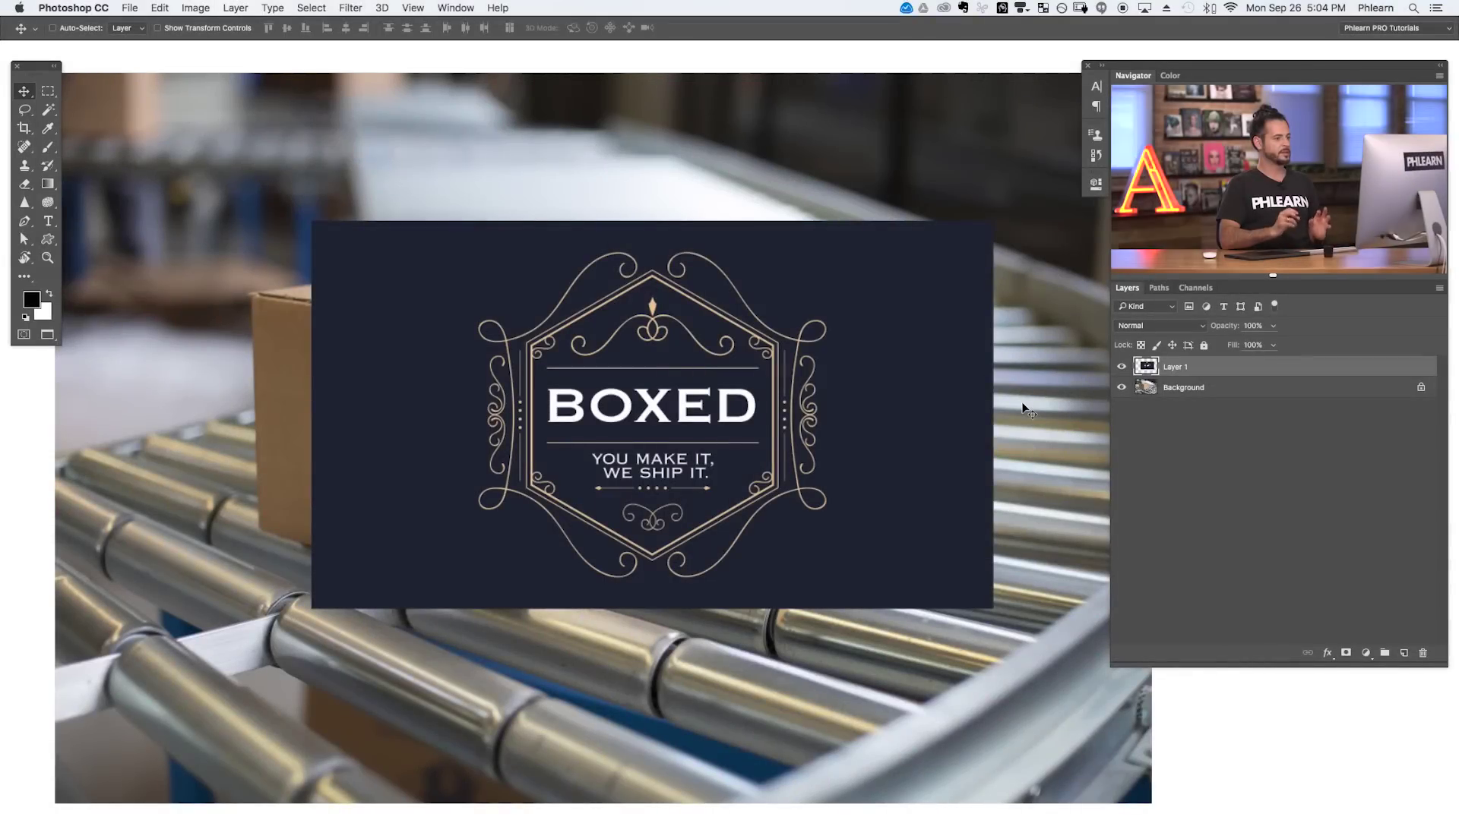
# Compare the scaled logo with the box underneath by toggling Layer 1's visibility.
pyautogui.click(1121, 368)
pyautogui.click(1122, 368)
pyautogui.click(1121, 367)
pyautogui.click(1120, 368)
pyautogui.click(1119, 368)
pyautogui.click(1119, 368)
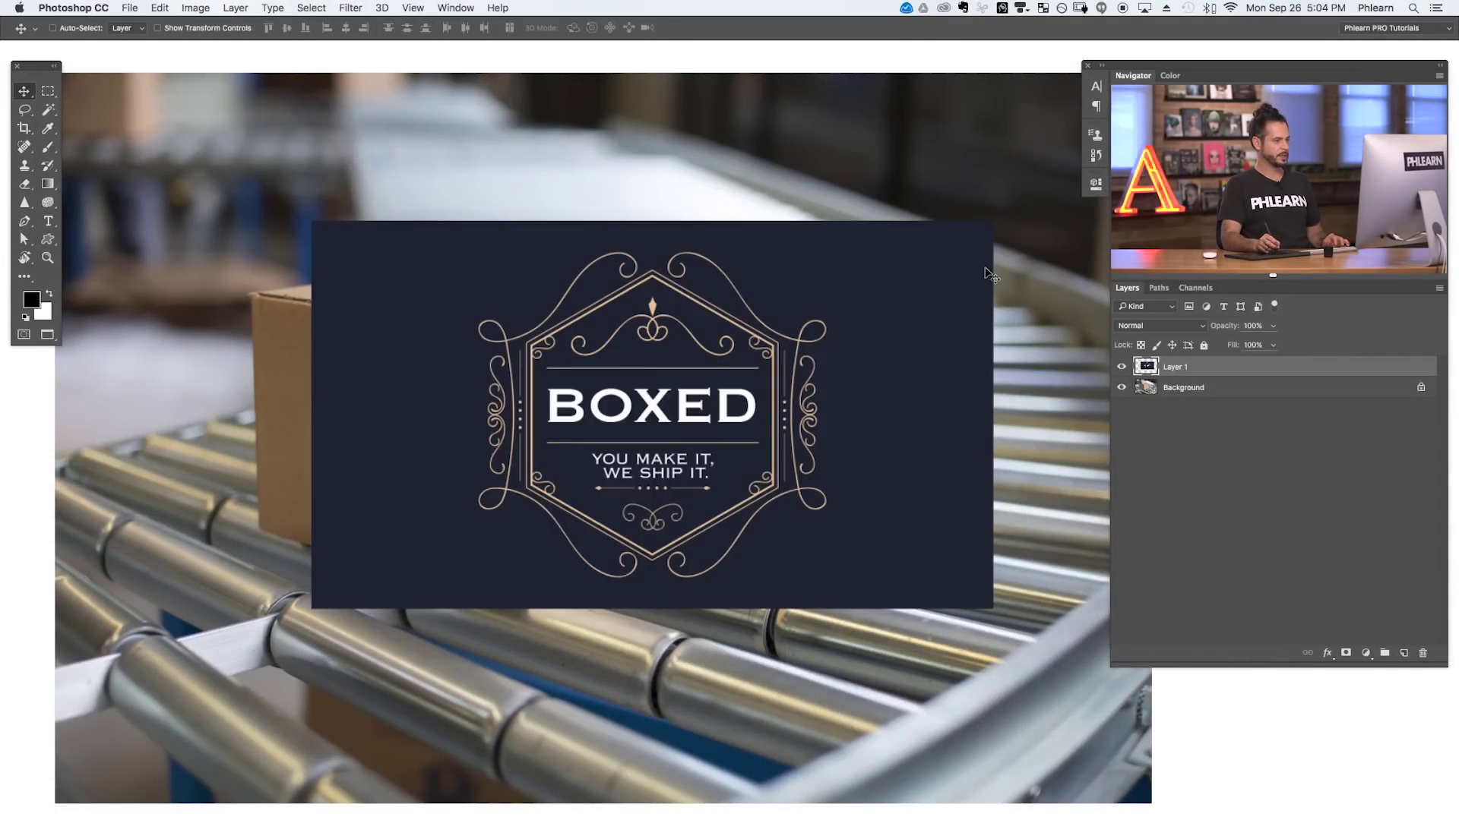
# Select the entire logo rectangle on Layer 1 and copy it.
pyautogui.click(48, 92)
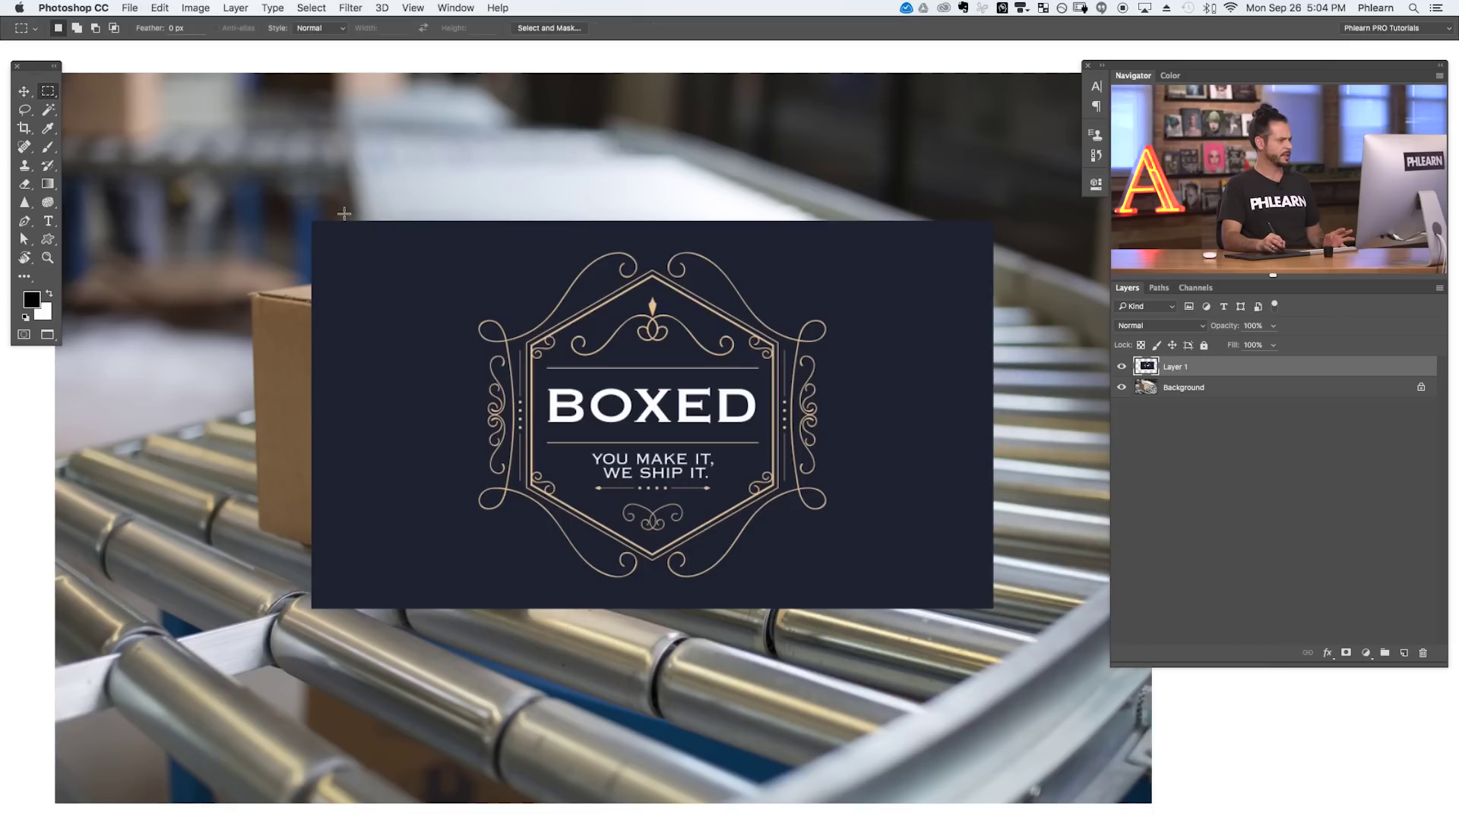
pyautogui.click(1121, 368)
pyautogui.click(1120, 367)
pyautogui.click(1121, 368)
pyautogui.click(1120, 368)
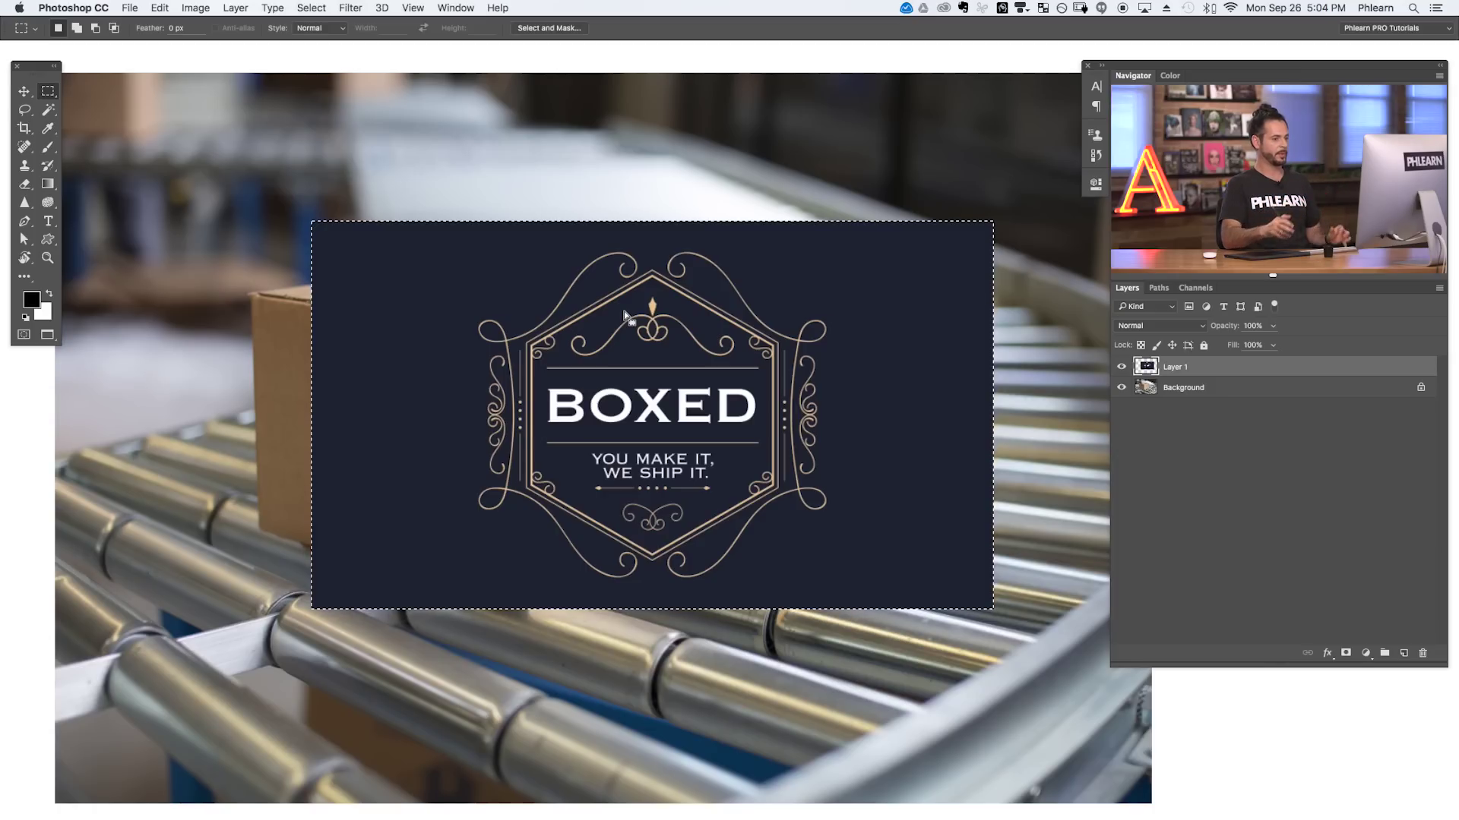
# Hide Layer 1 and clear the selection around the logo.
pyautogui.click(1121, 368)
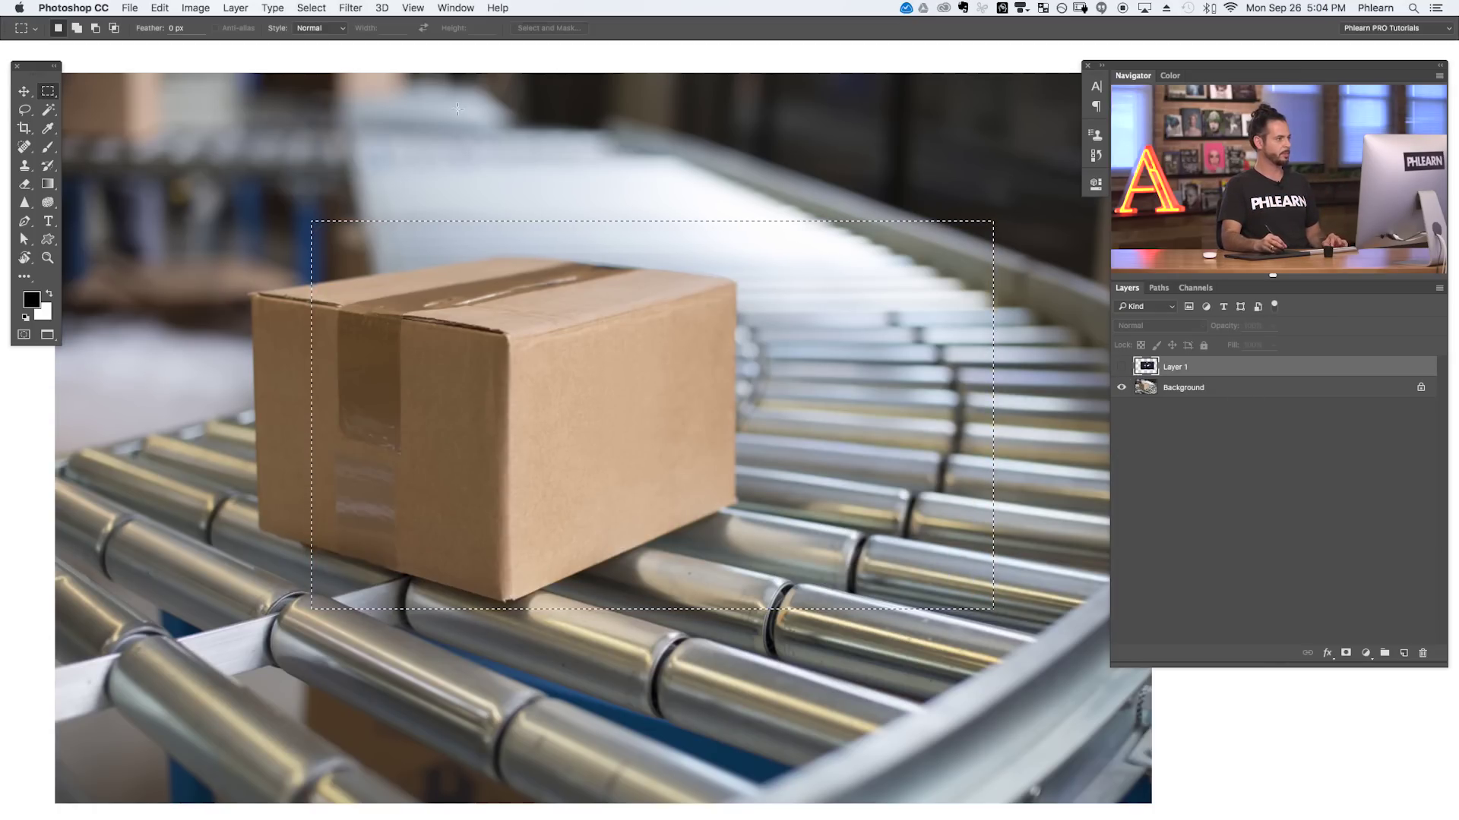
pyautogui.click(319, 11)
pyautogui.click(312, 42)
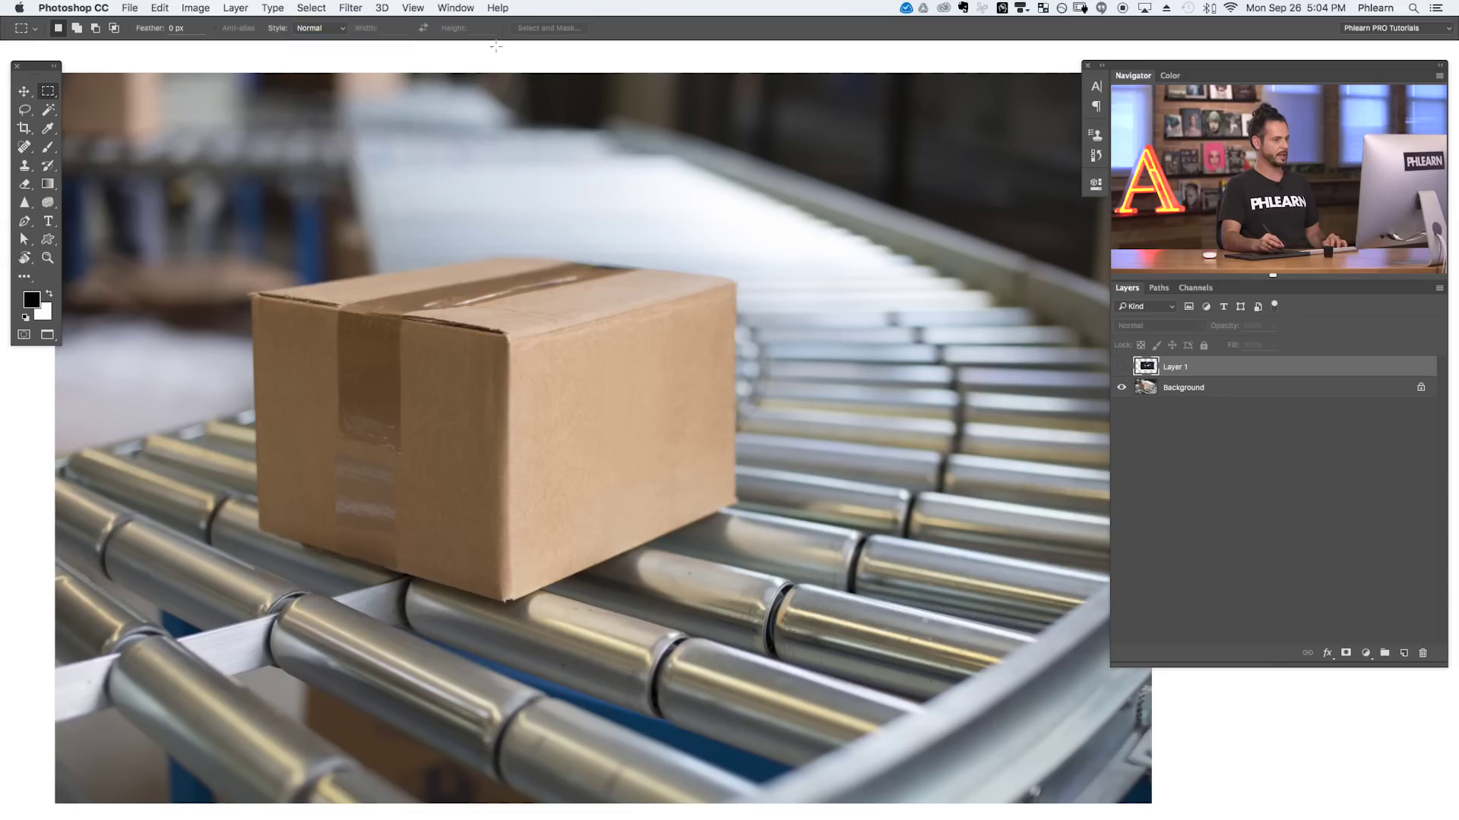
# Add a new empty layer above Layer 1 and open the Vanishing Point filter on it.
pyautogui.click(1402, 654)
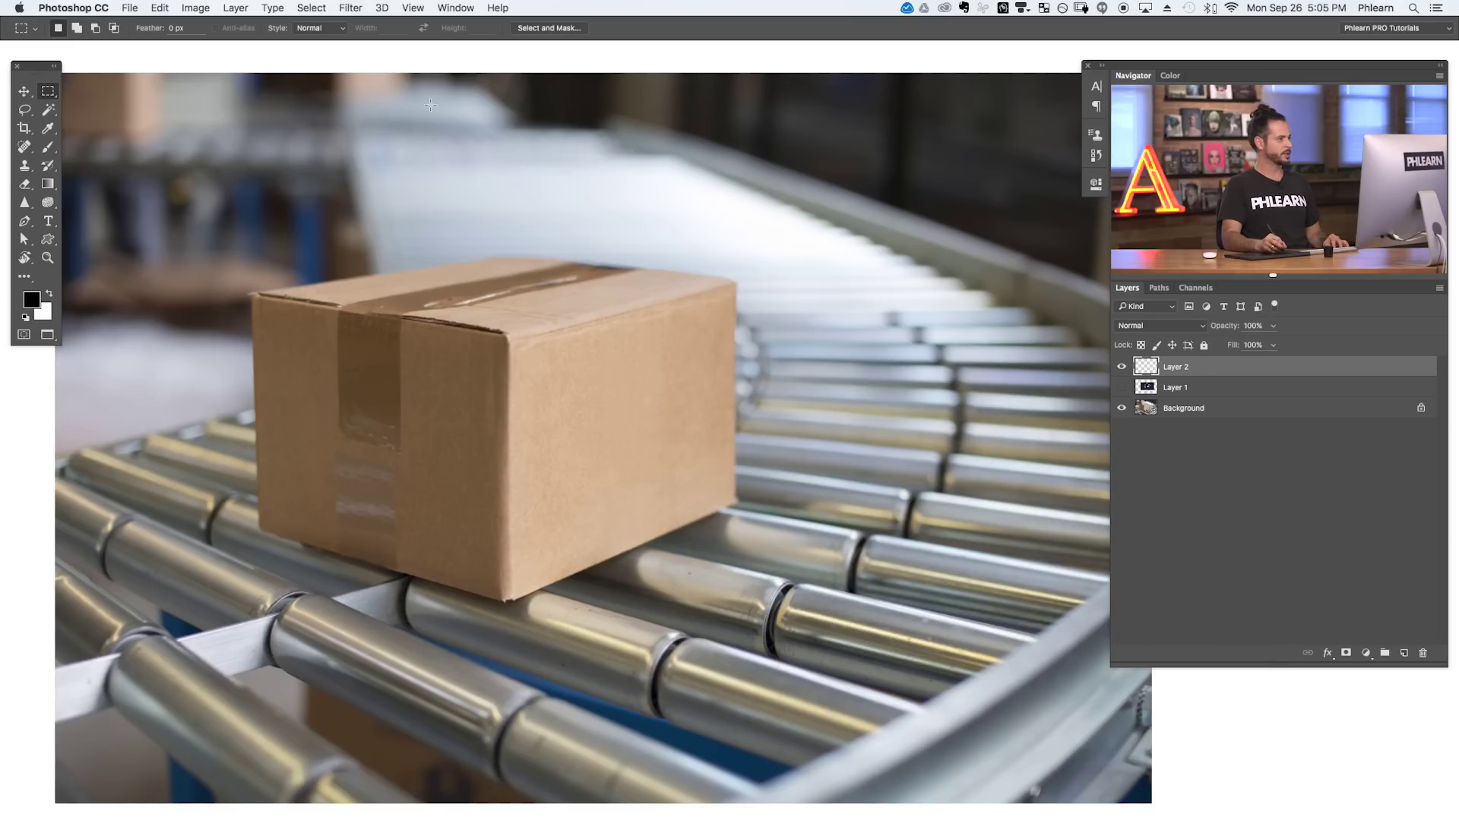
pyautogui.click(350, 8)
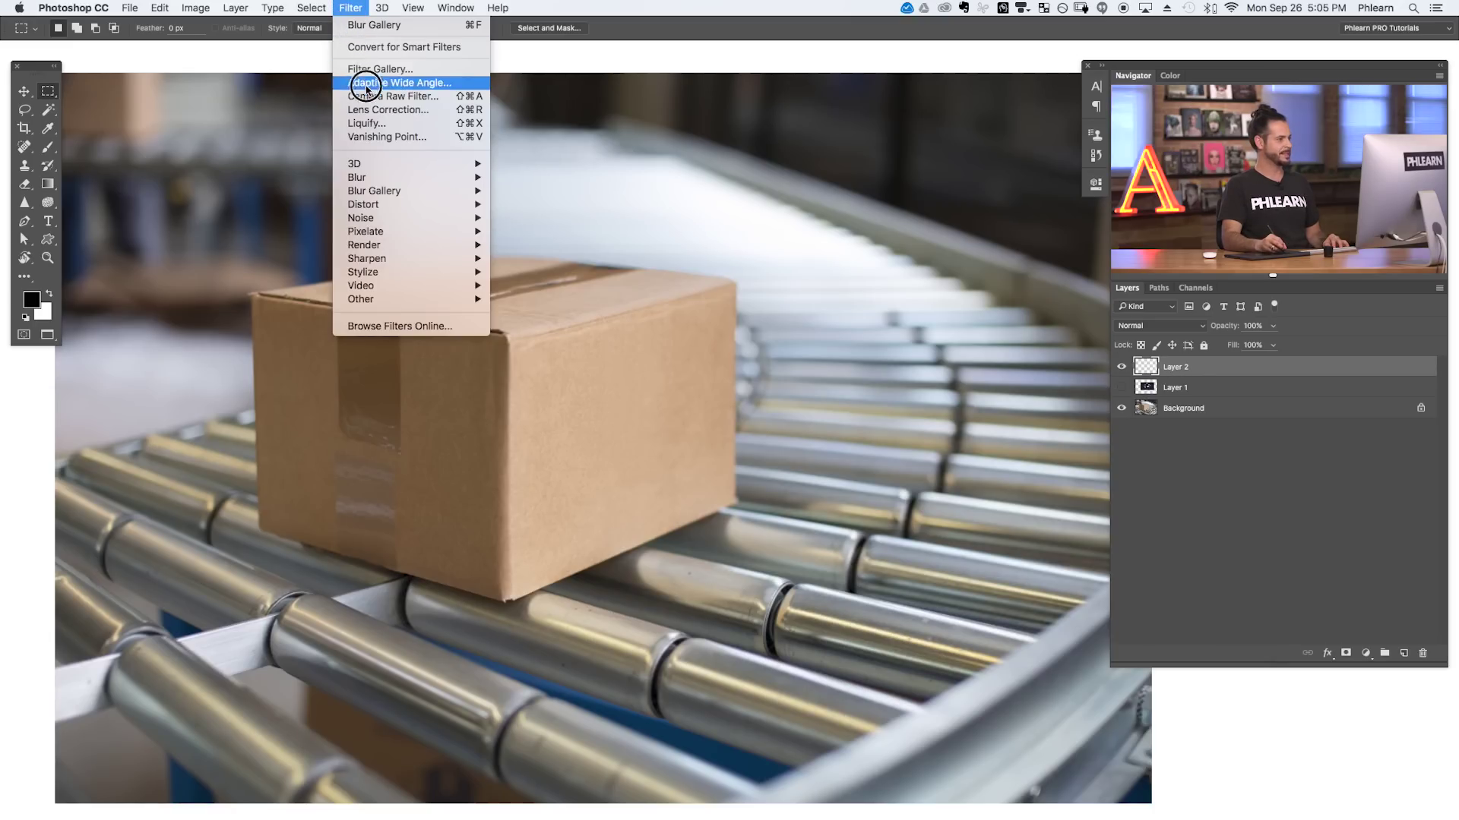
pyautogui.click(382, 137)
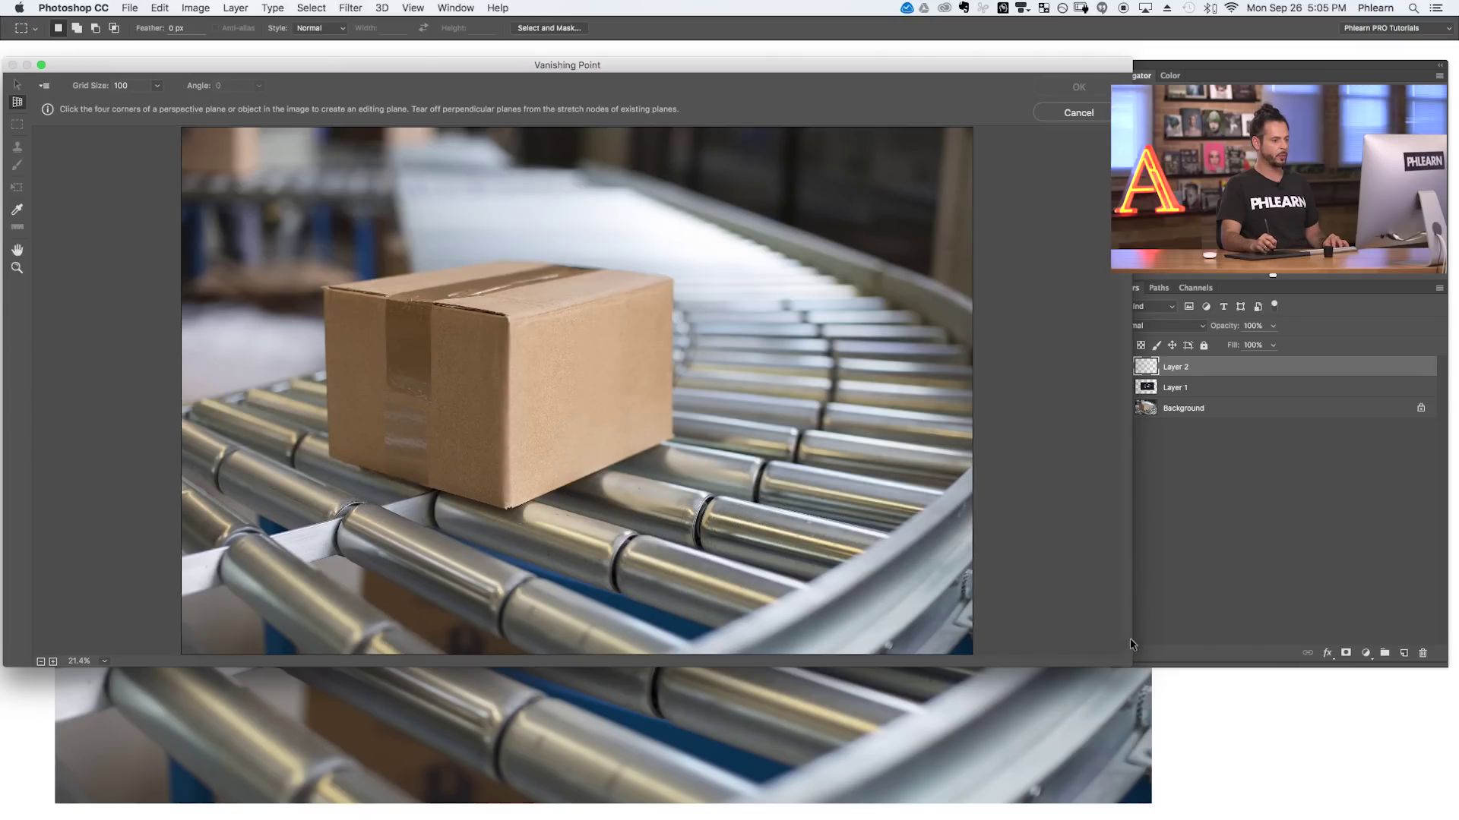
pyautogui.moveTo(1132, 605); pyautogui.dragTo(1028, 604)
pyautogui.moveTo(774, 69); pyautogui.dragTo(837, 73)
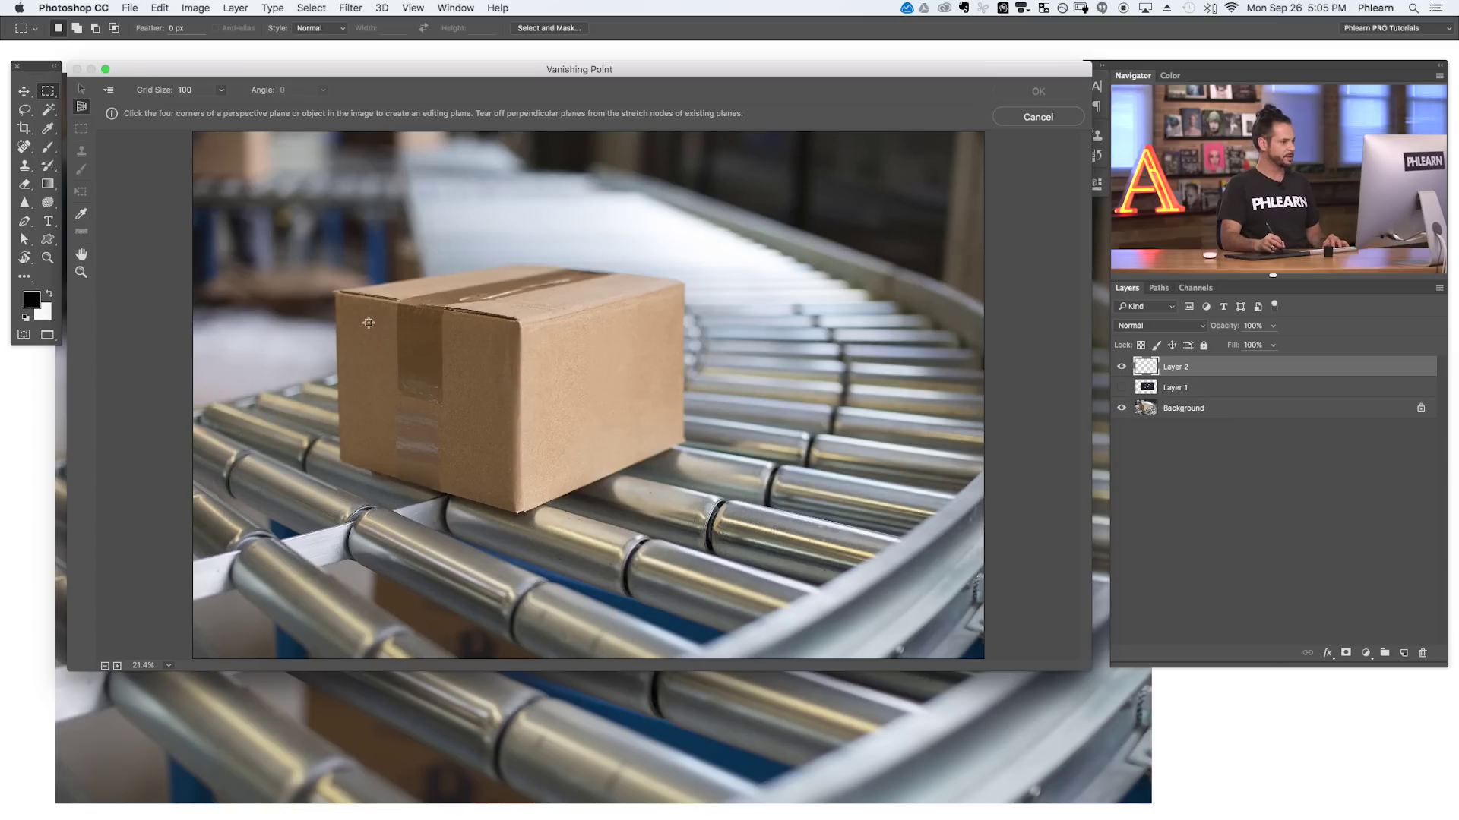
# Create a perspective plane from the four corners of the box's taped front face.
pyautogui.click(337, 295)
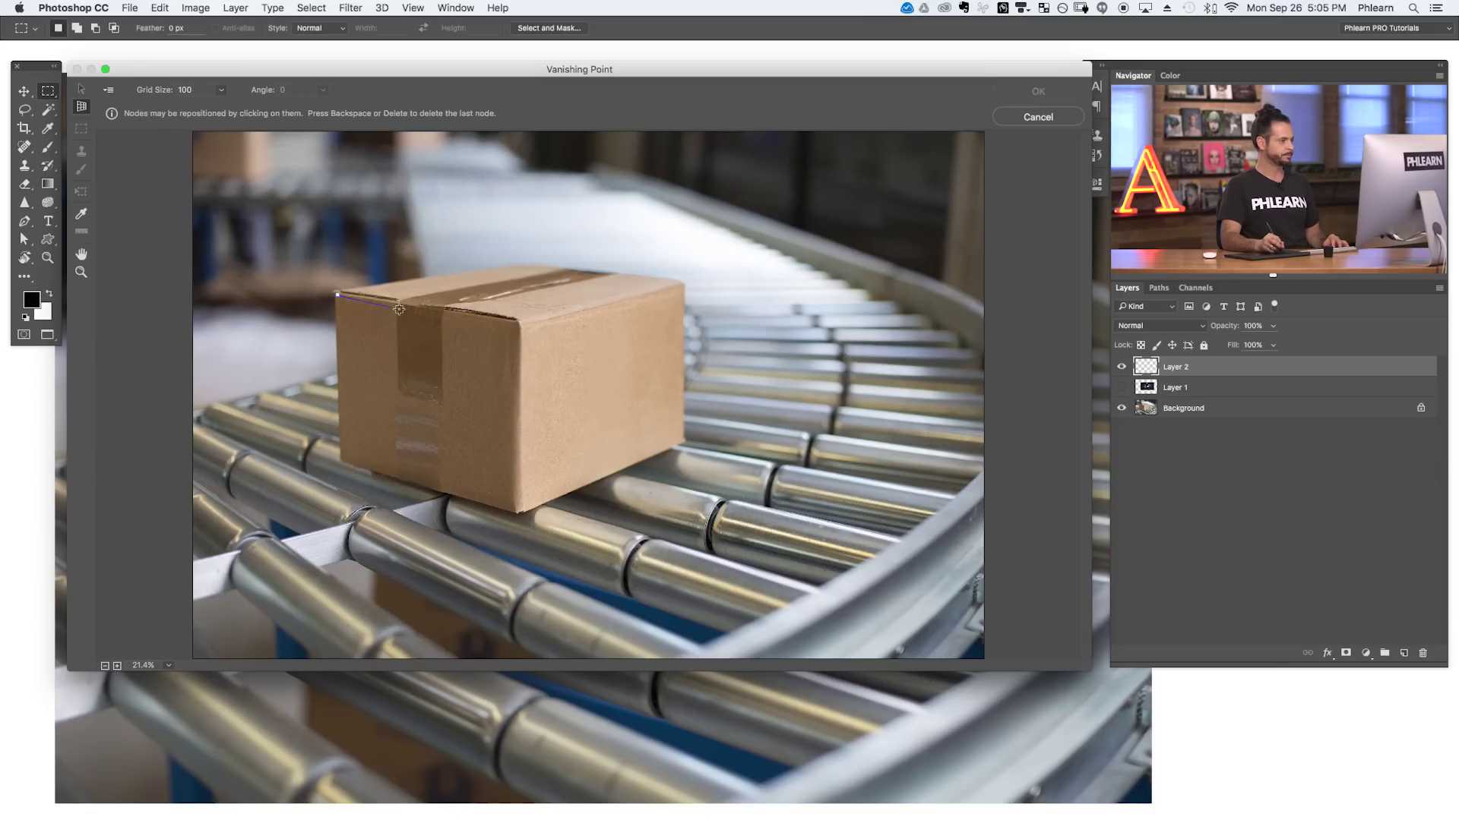
pyautogui.click(523, 323)
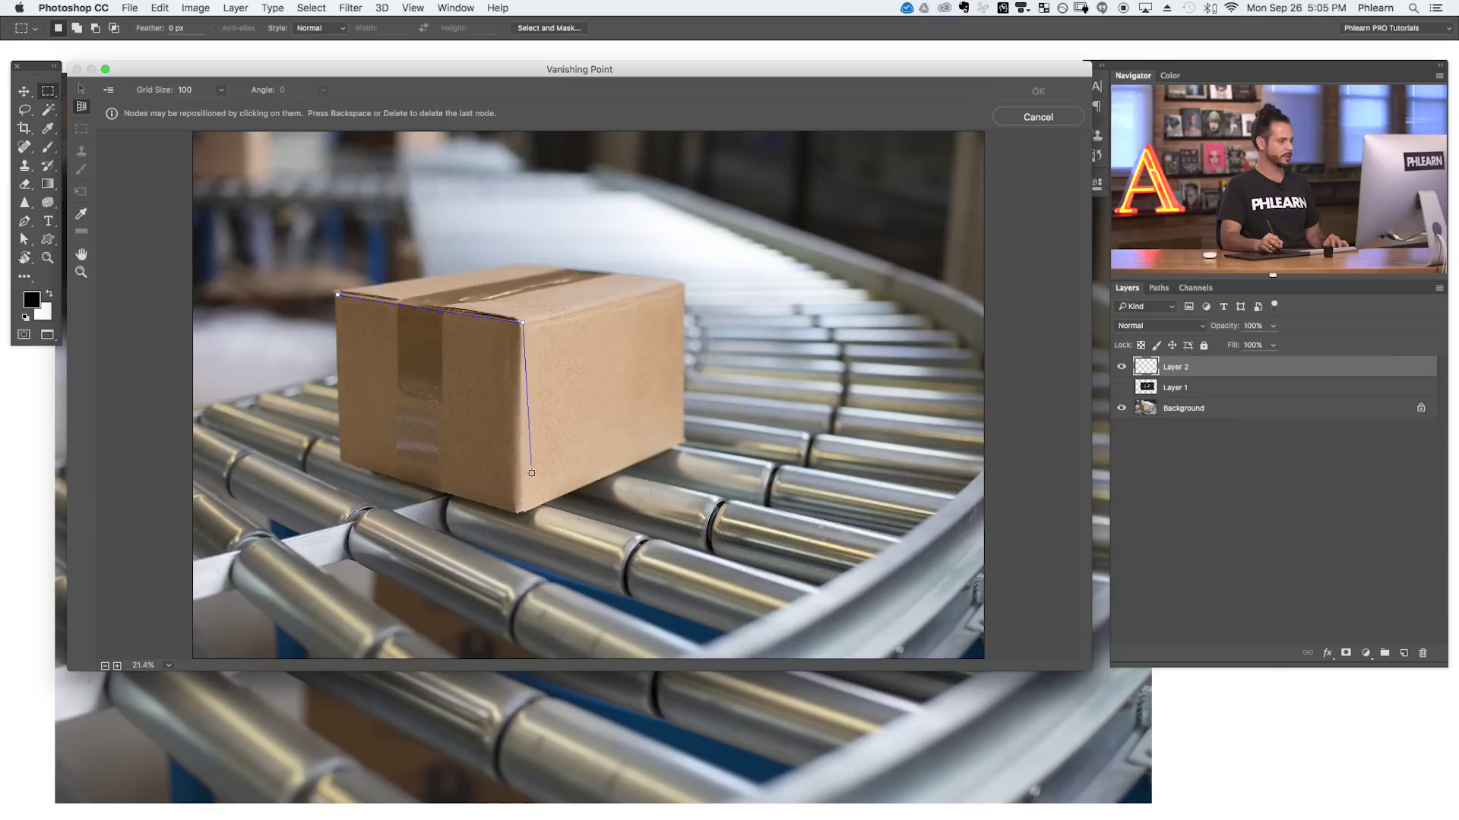
pyautogui.click(519, 513)
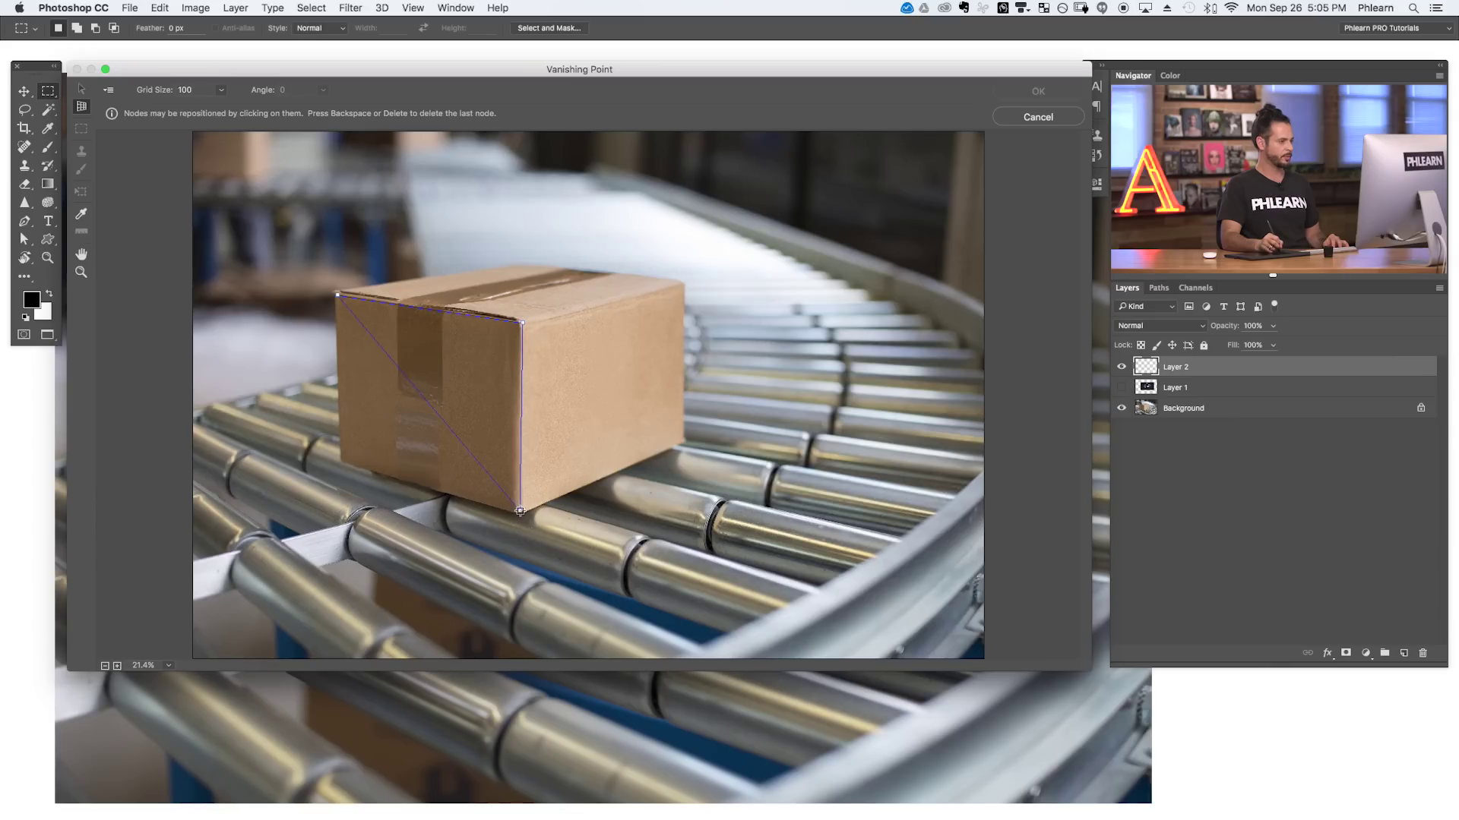
pyautogui.click(341, 462)
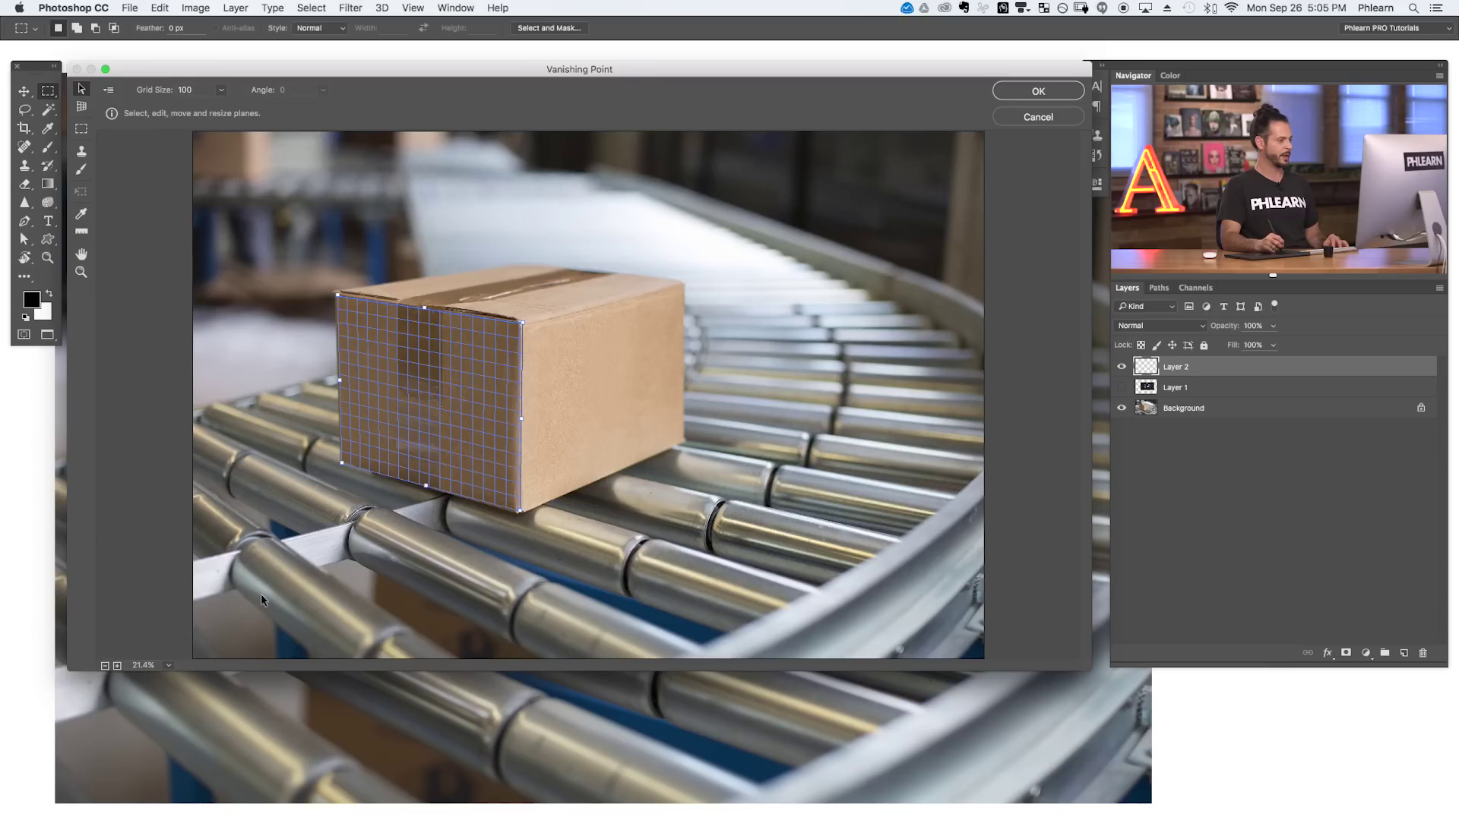
# Enlarge the Vanishing Point window and fine-tune the plane's corners to match the edges of the box's taped face.
pyautogui.click(118, 667)
pyautogui.click(118, 667)
pyautogui.press('space')
pyautogui.moveTo(422, 425); pyautogui.dragTo(553, 383)
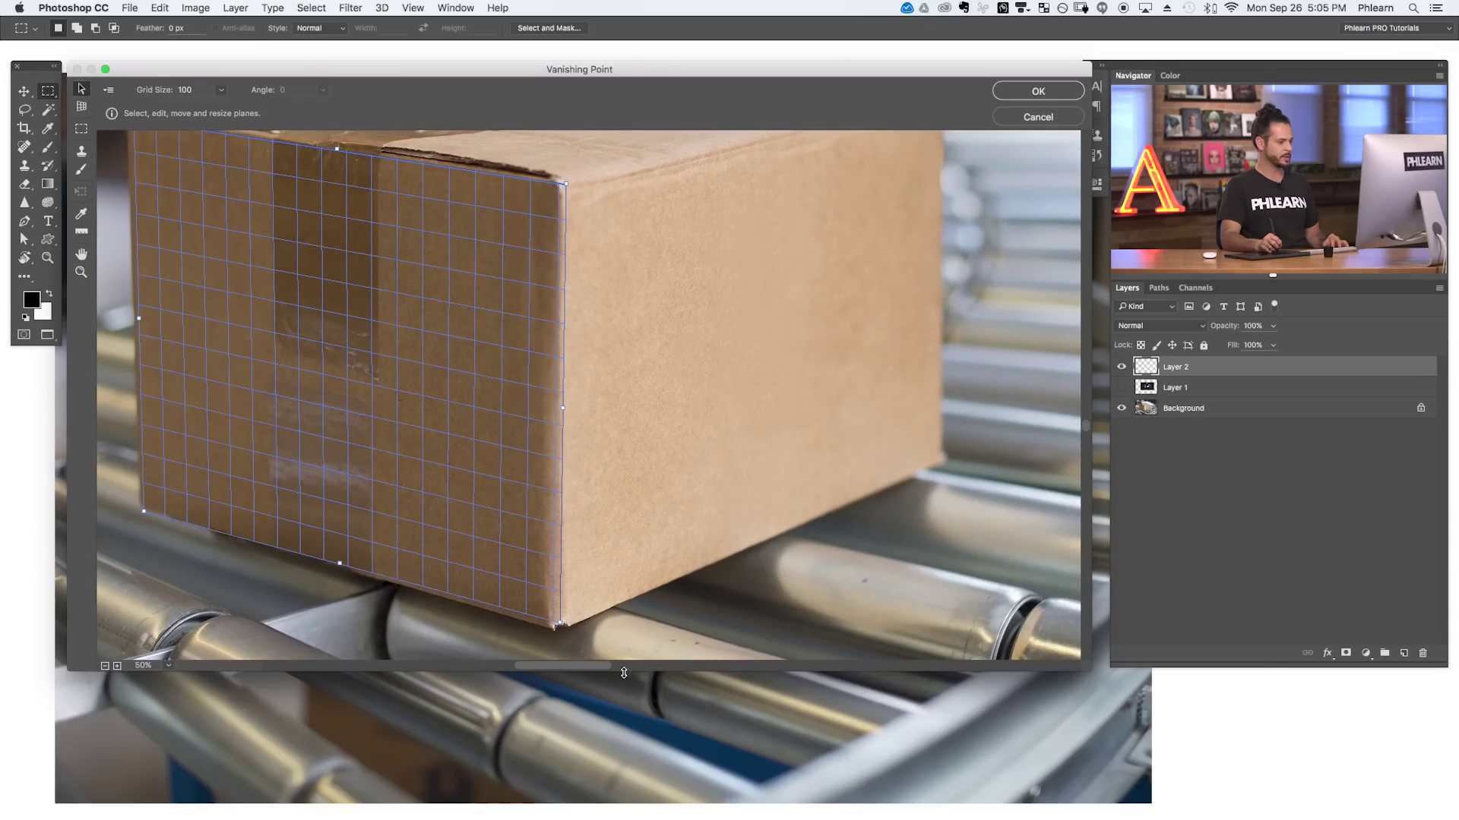
pyautogui.moveTo(623, 673); pyautogui.dragTo(624, 719)
pyautogui.press('space')
pyautogui.moveTo(558, 486); pyautogui.dragTo(622, 548)
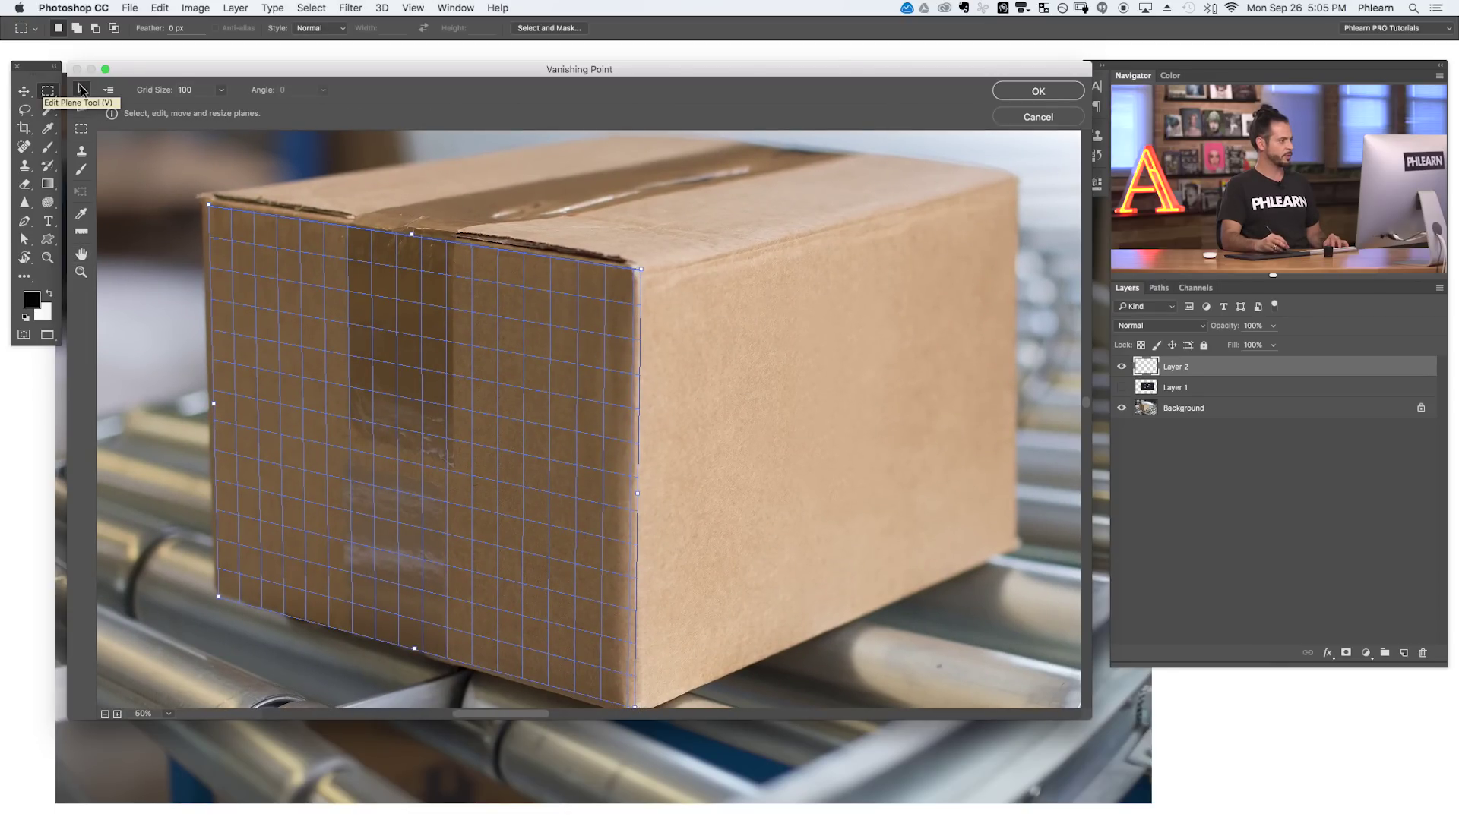
pyautogui.moveTo(162, 72); pyautogui.dragTo(99, 50)
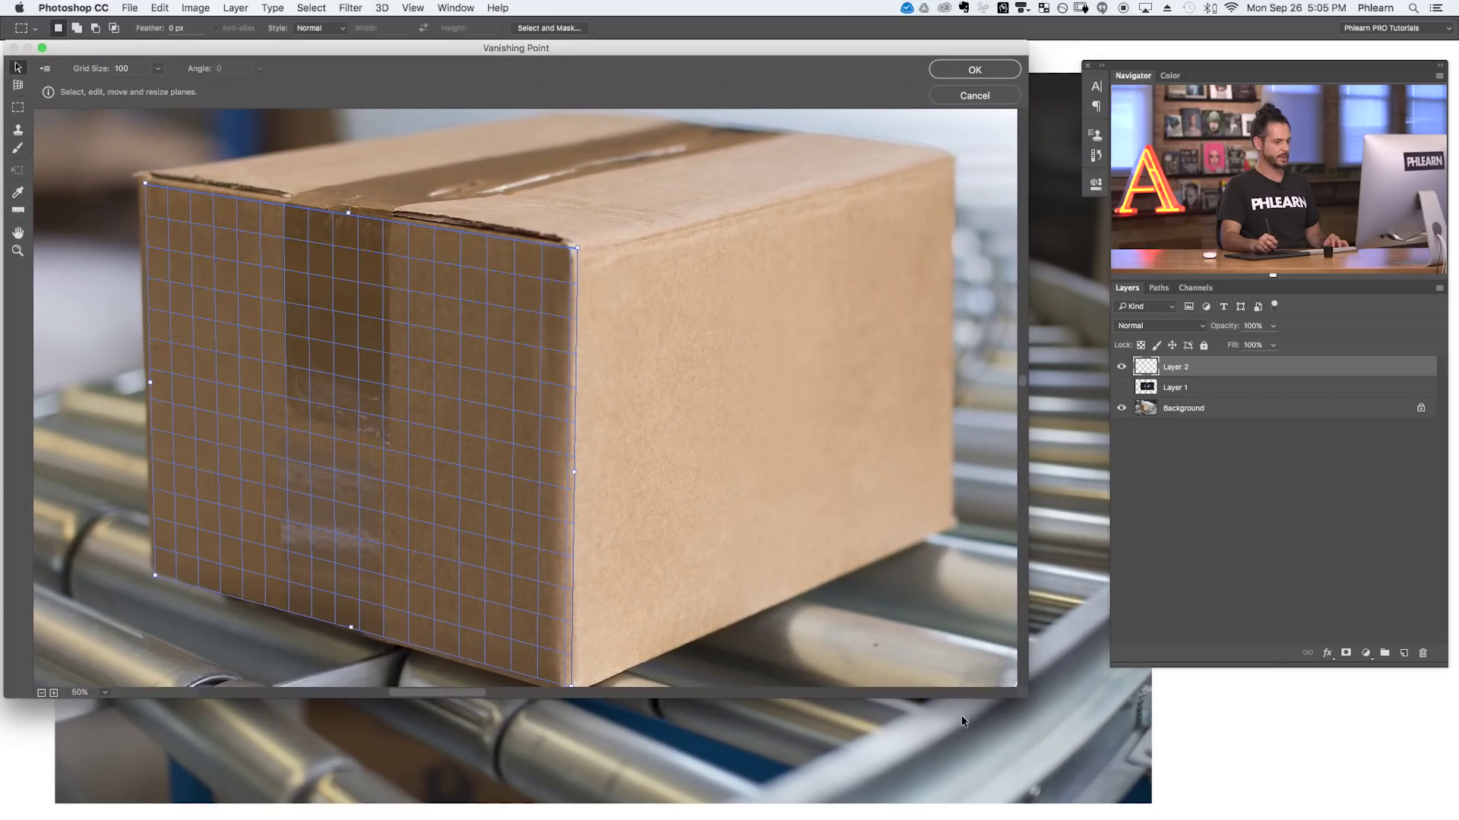
pyautogui.moveTo(1027, 697); pyautogui.dragTo(1107, 736)
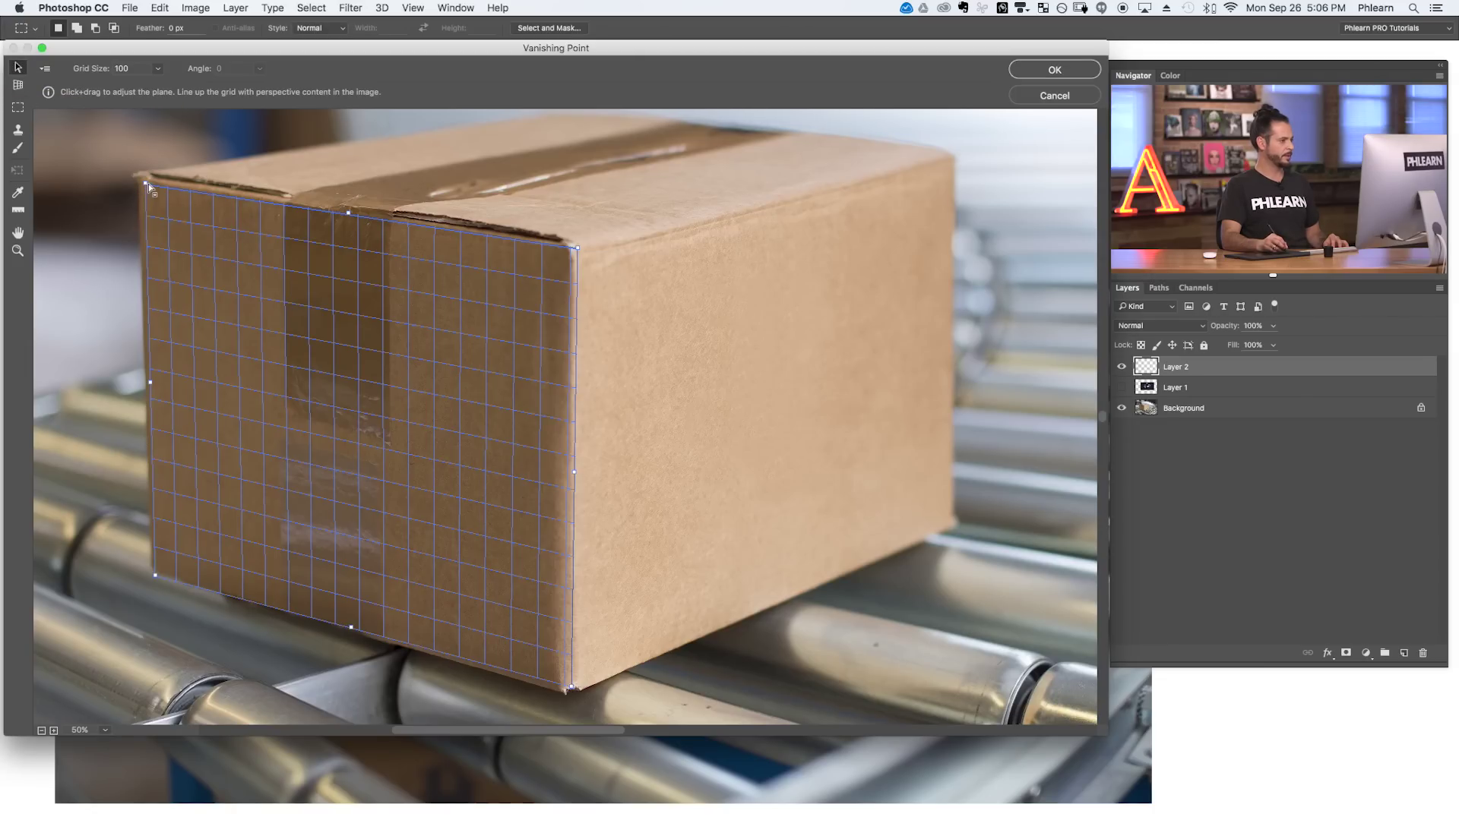
pyautogui.moveTo(577, 248)
pyautogui.mouseDown()
pyautogui.moveTo(572, 260)
pyautogui.moveTo(572, 244)
pyautogui.mouseUp()
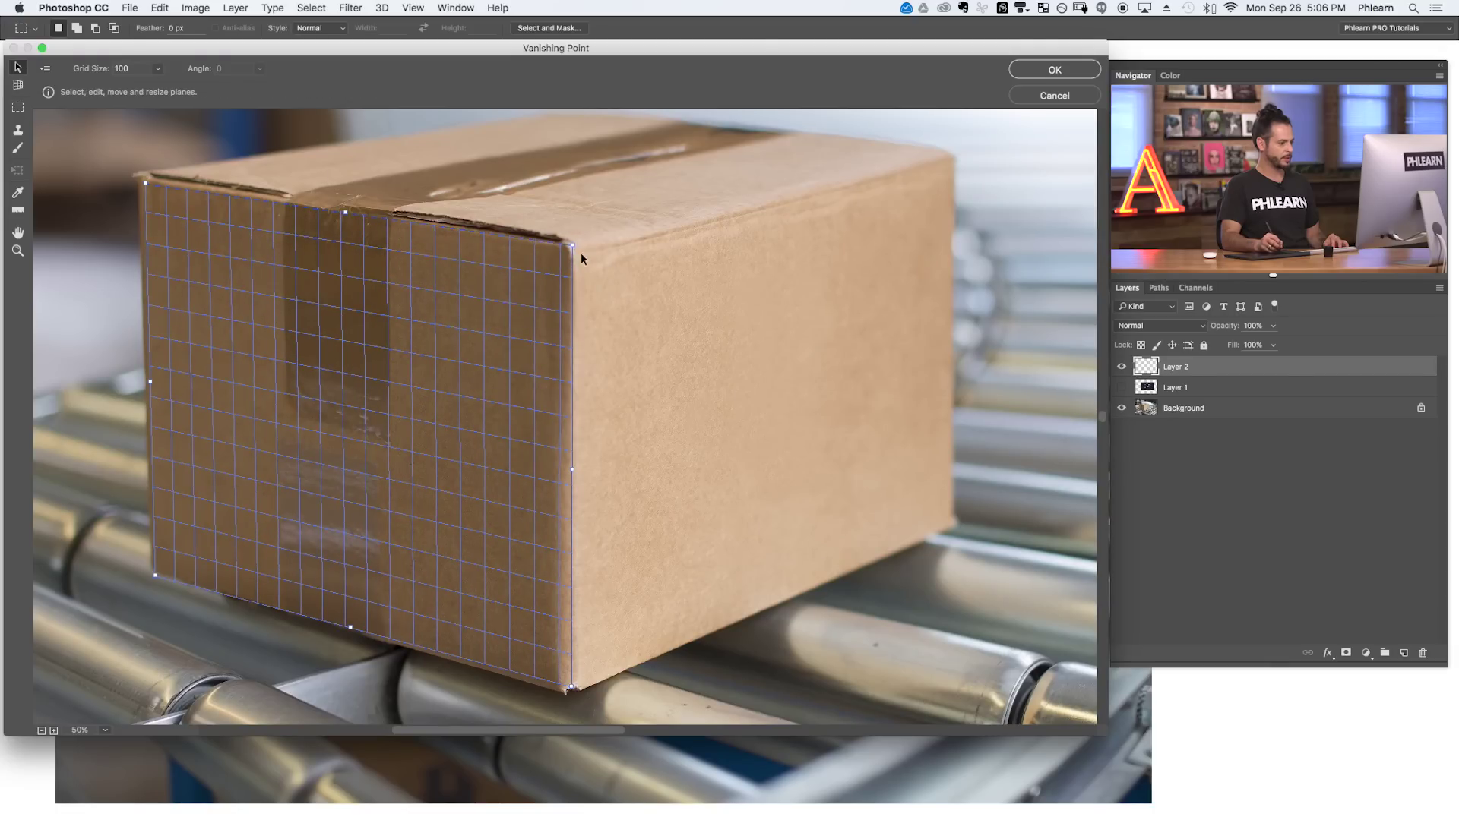
pyautogui.moveTo(570, 688); pyautogui.dragTo(569, 693)
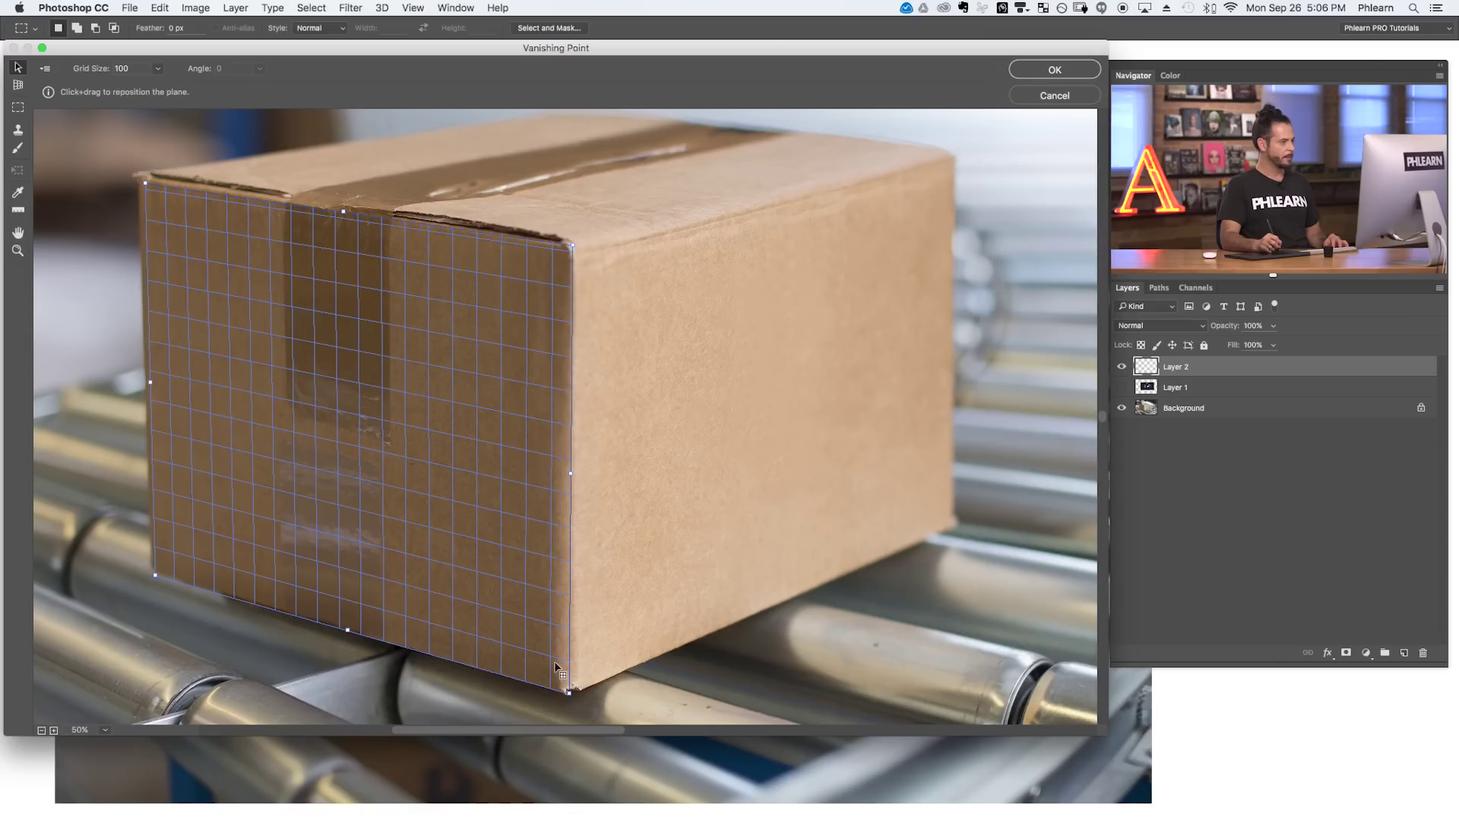
pyautogui.moveTo(145, 185); pyautogui.dragTo(138, 174)
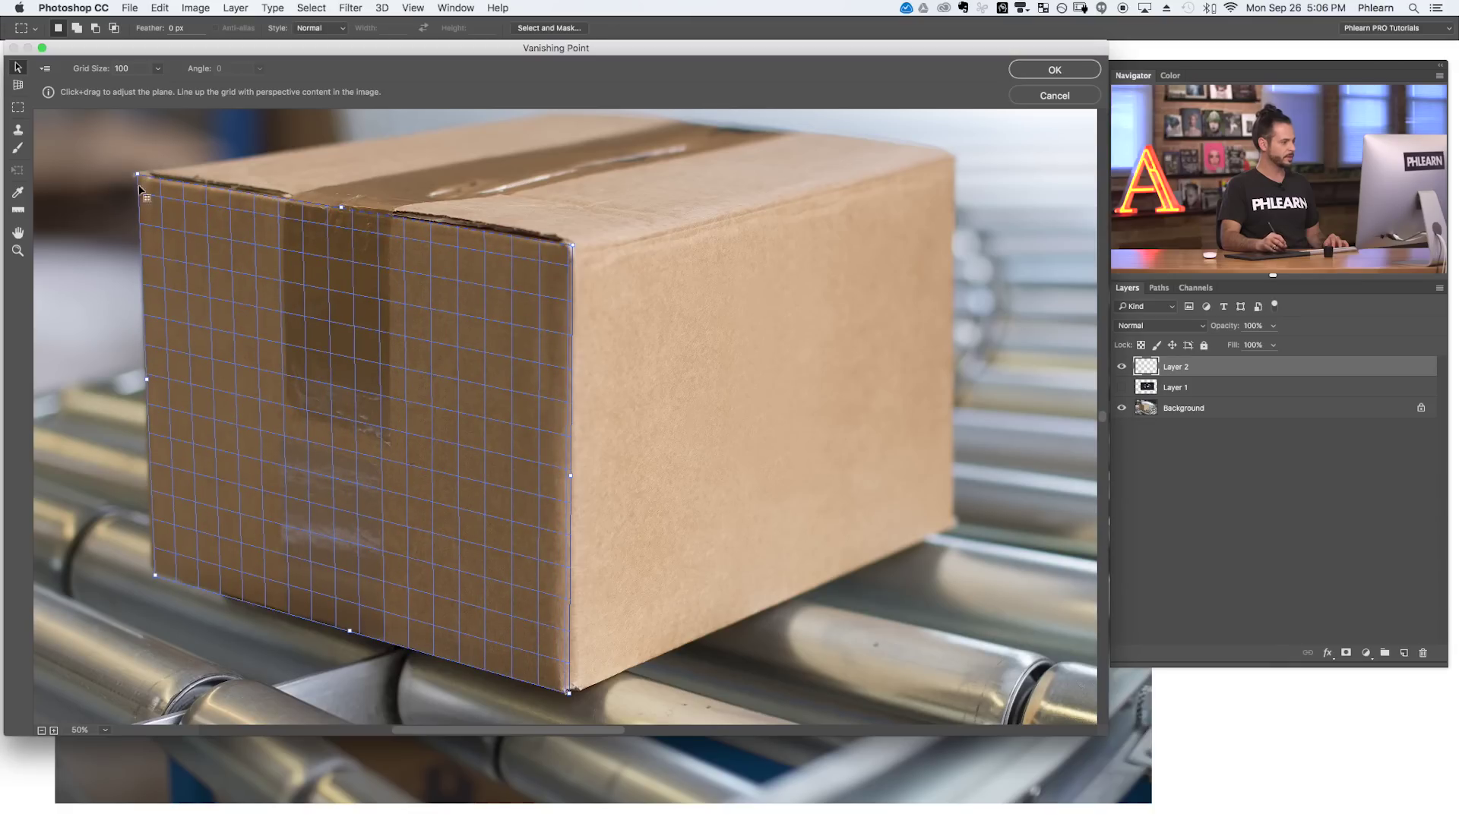
pyautogui.moveTo(155, 575); pyautogui.dragTo(152, 573)
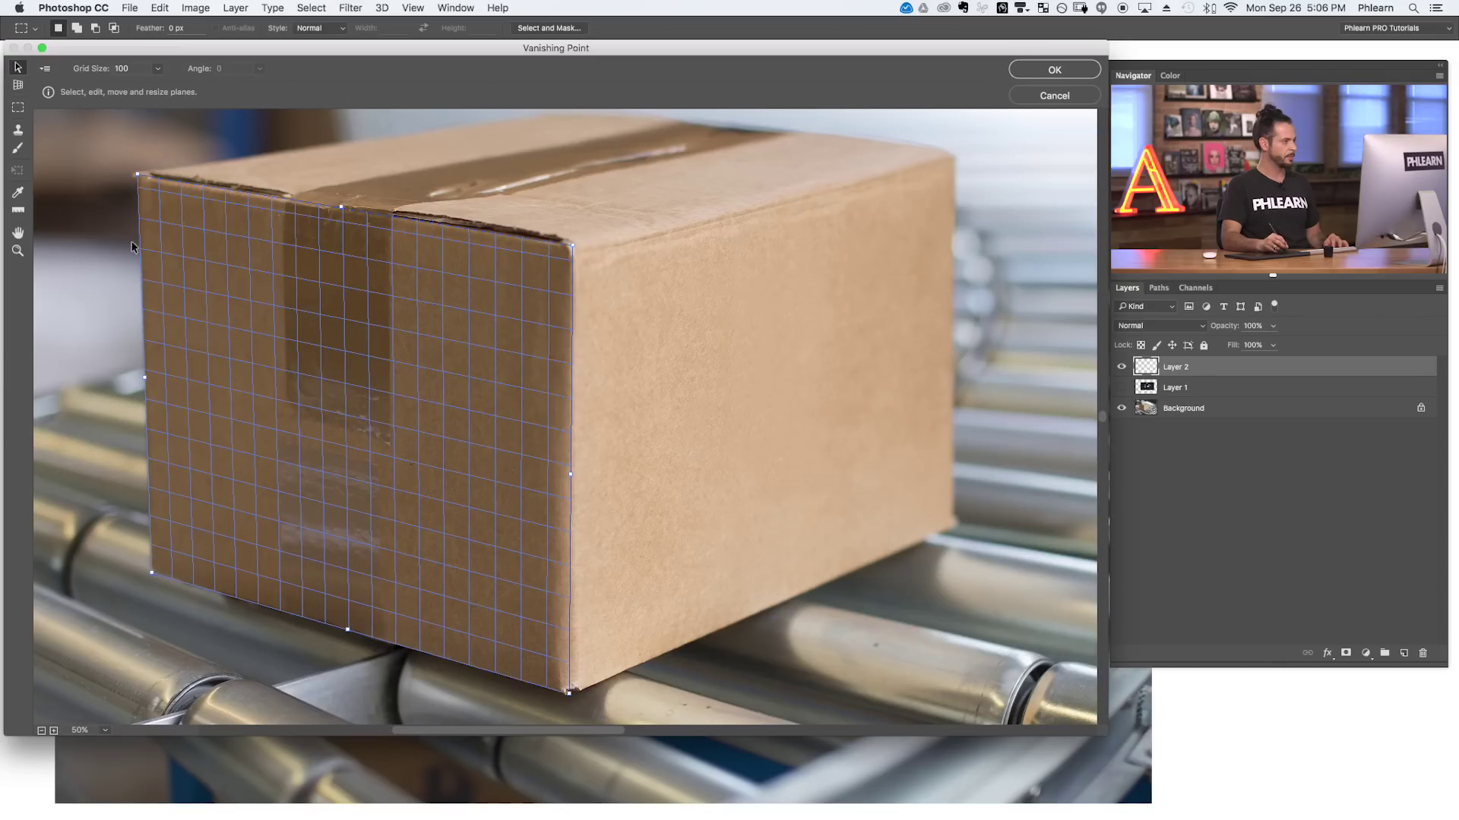
pyautogui.moveTo(137, 176); pyautogui.dragTo(138, 176)
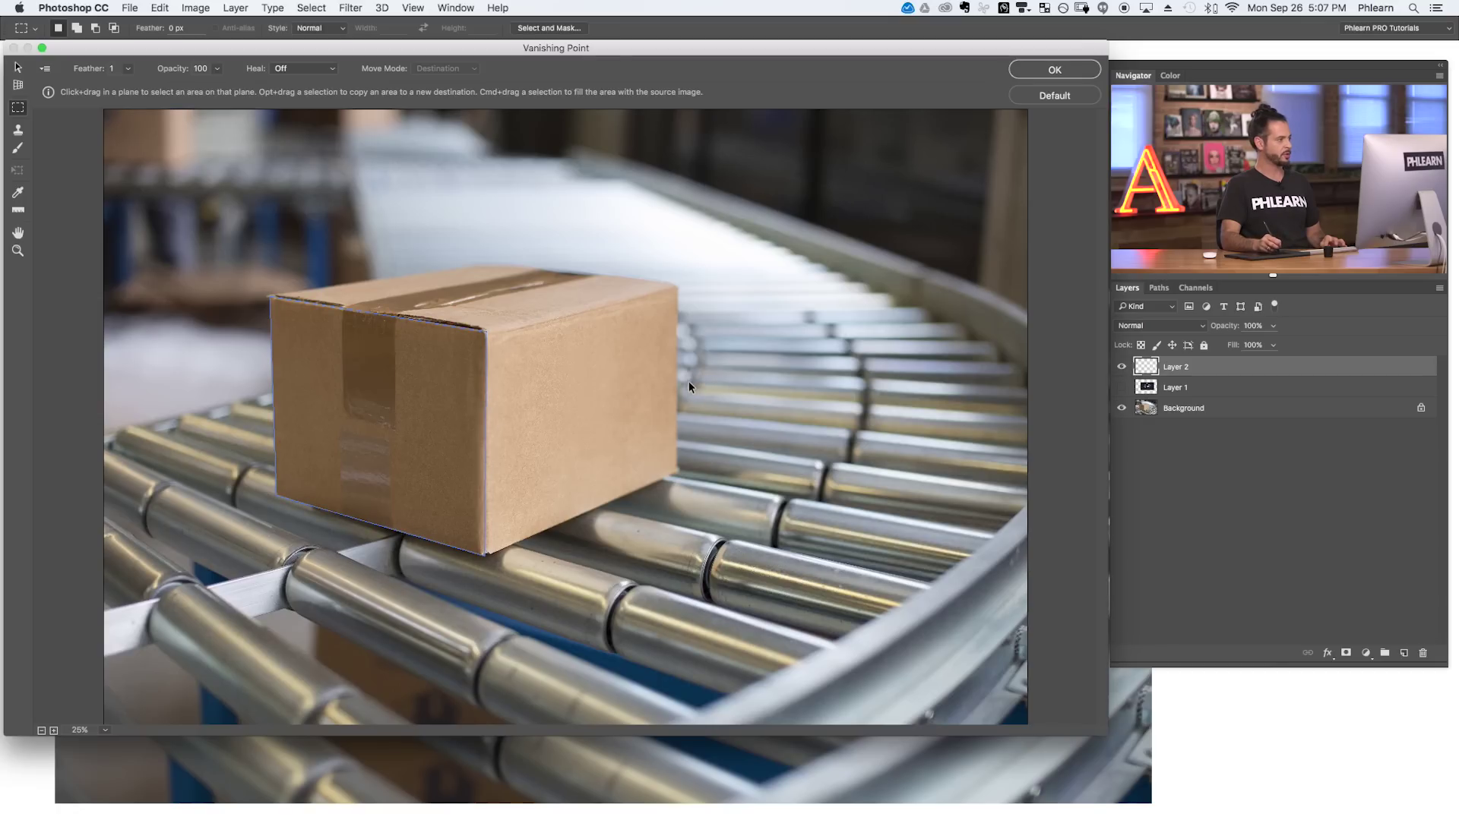
# Paste the BOXED logo, scale it down, and place it on the perspective plane of the box's taped face.
pyautogui.press('super+v')
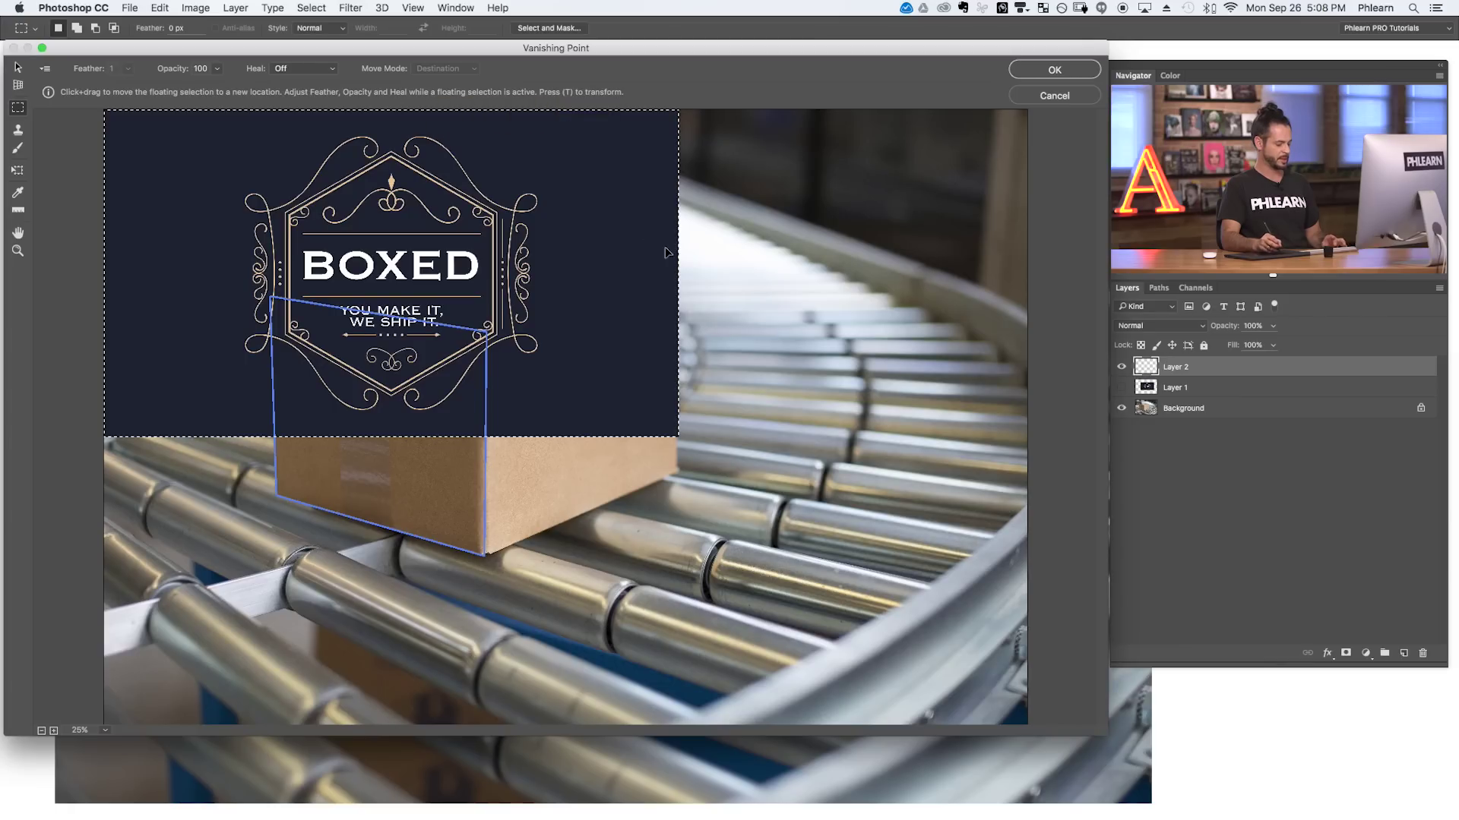
pyautogui.press('t')
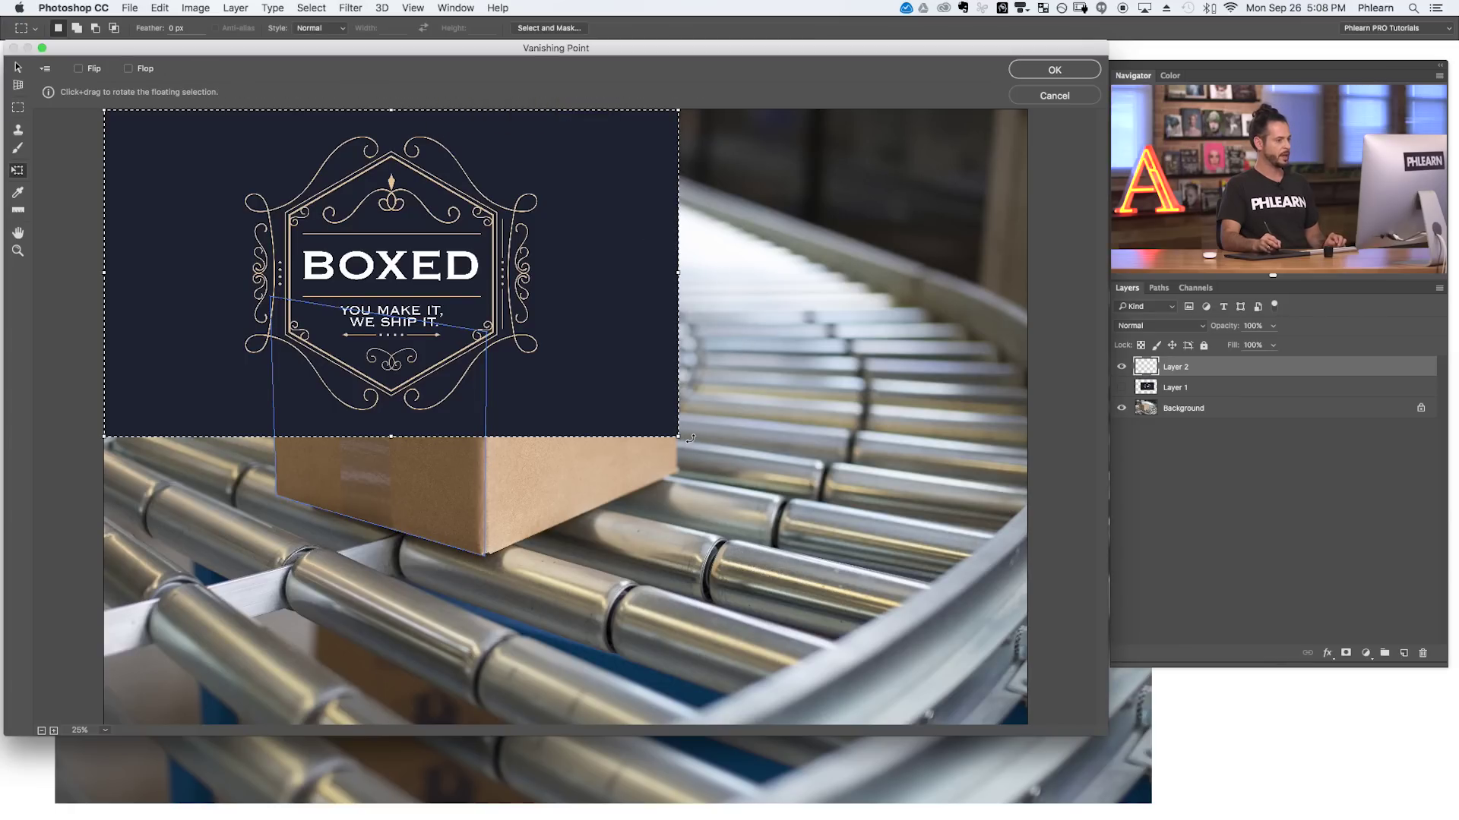
pyautogui.moveTo(678, 436); pyautogui.dragTo(346, 215)
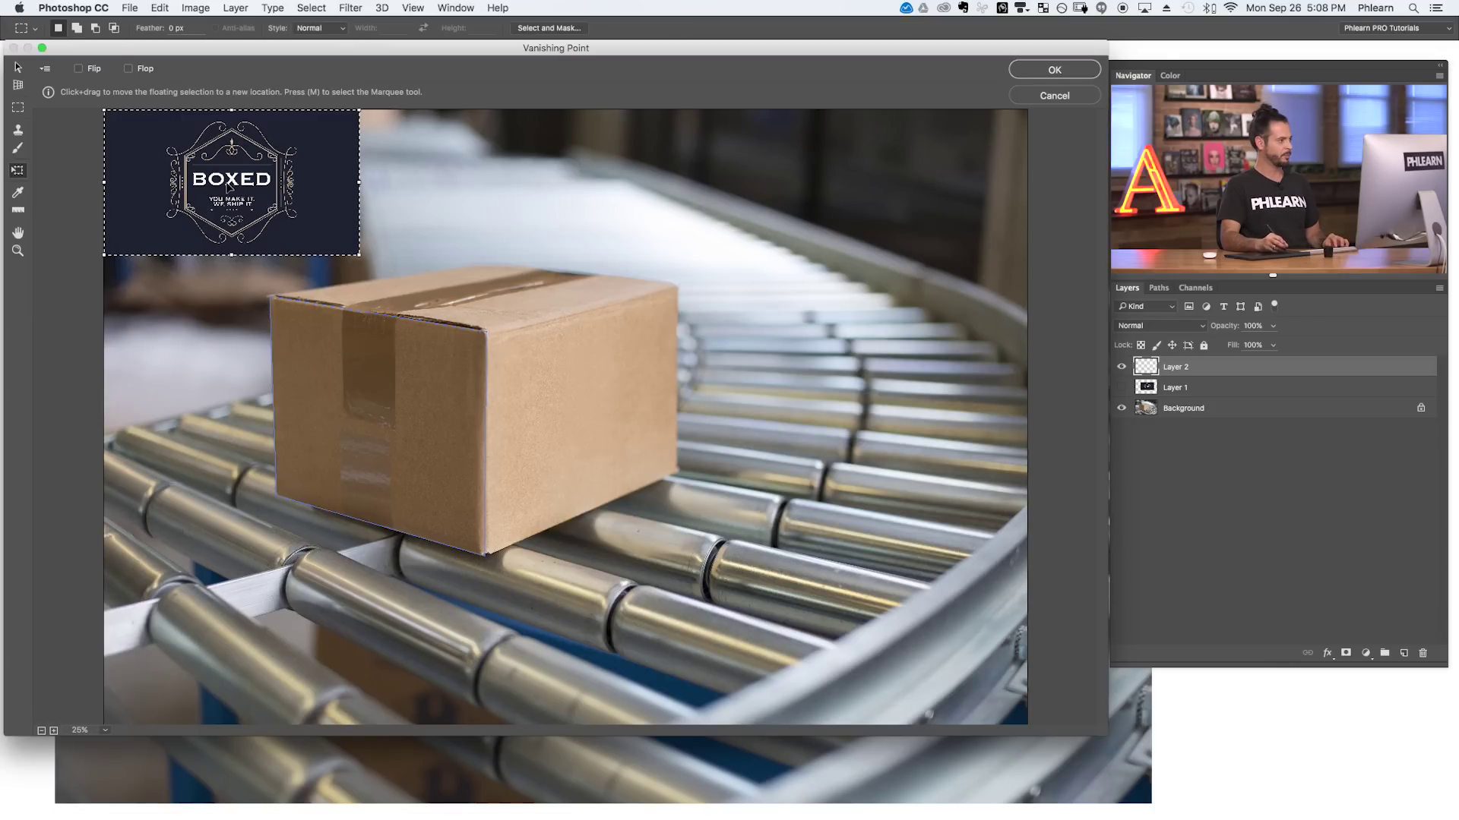
pyautogui.click(18, 109)
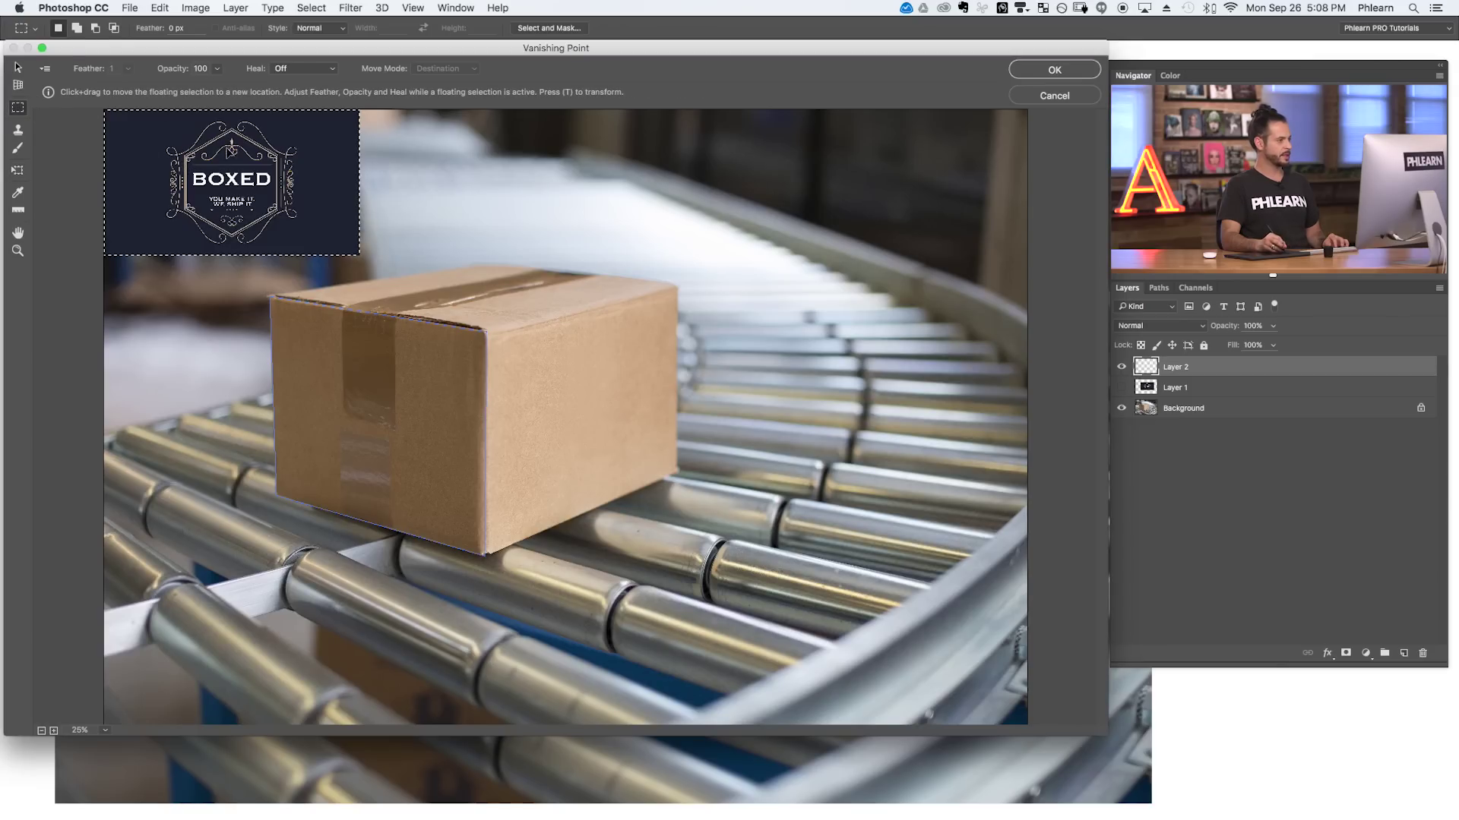
pyautogui.moveTo(230, 183); pyautogui.dragTo(378, 421)
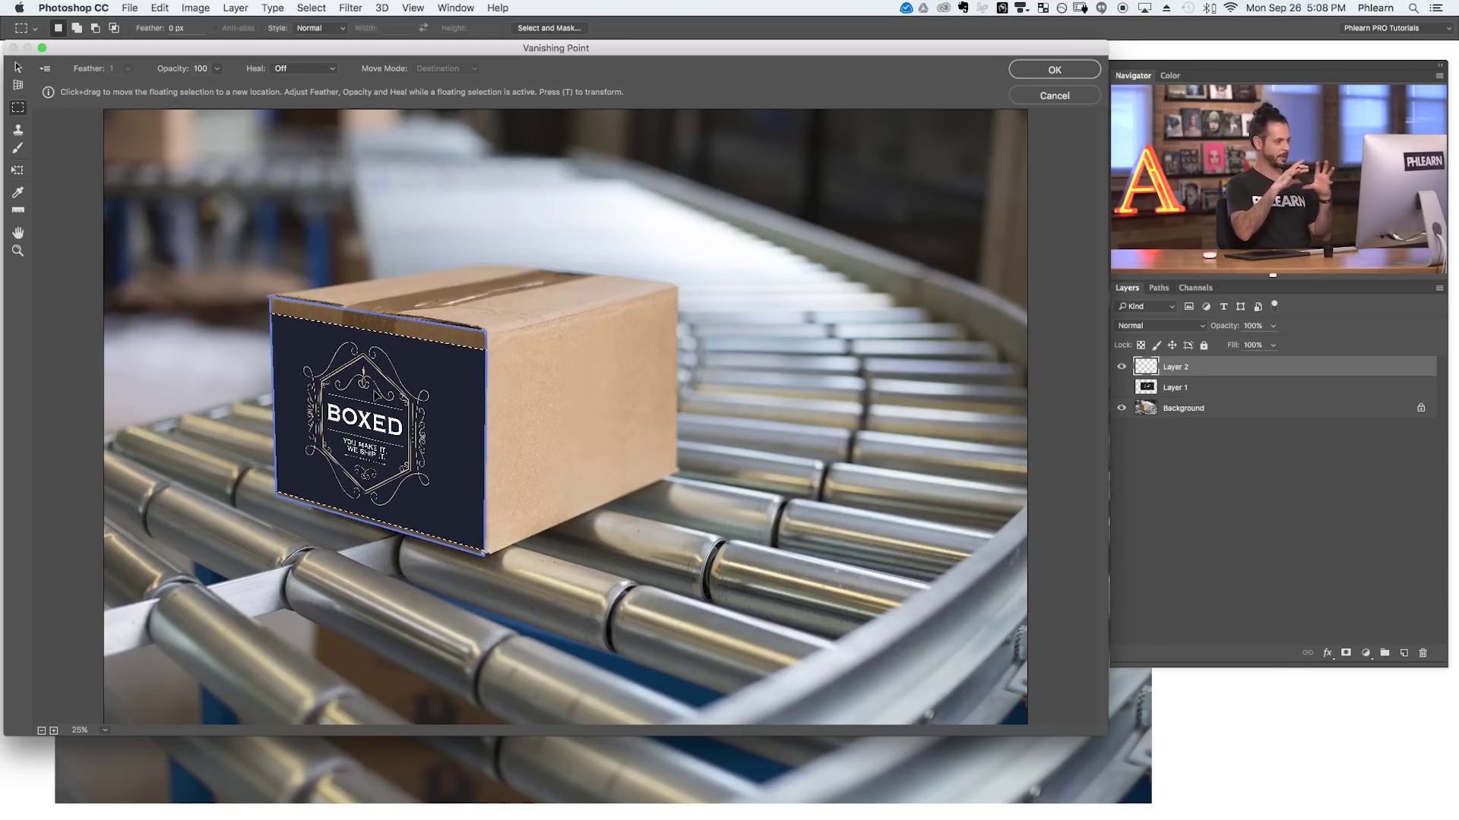
# Shrink the logo and center it on the taped face so a cardboard margin shows all around it.
pyautogui.click(472, 200)
pyautogui.moveTo(423, 438); pyautogui.dragTo(435, 433)
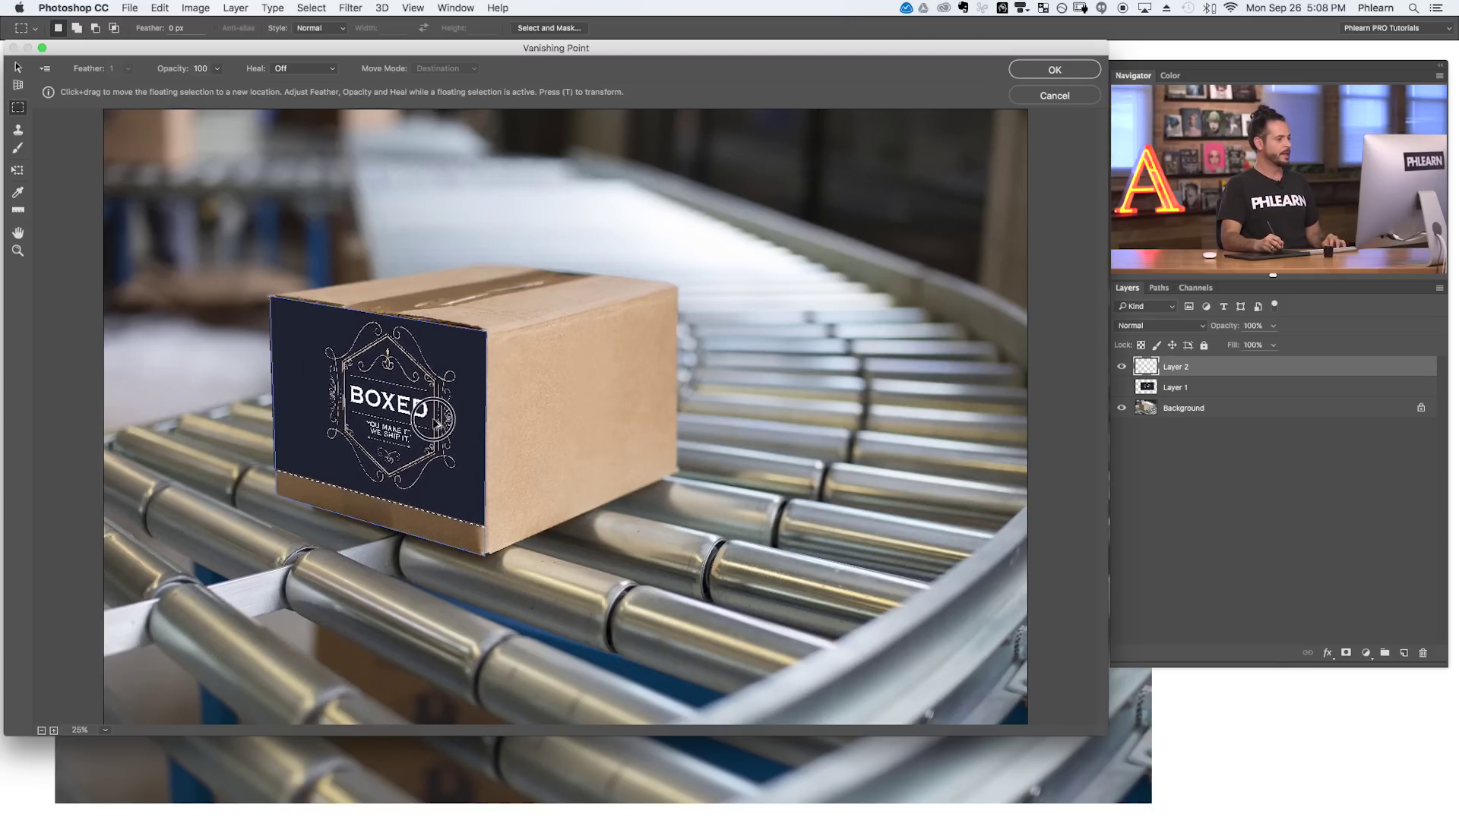
pyautogui.moveTo(427, 439); pyautogui.dragTo(391, 431)
pyautogui.press('t')
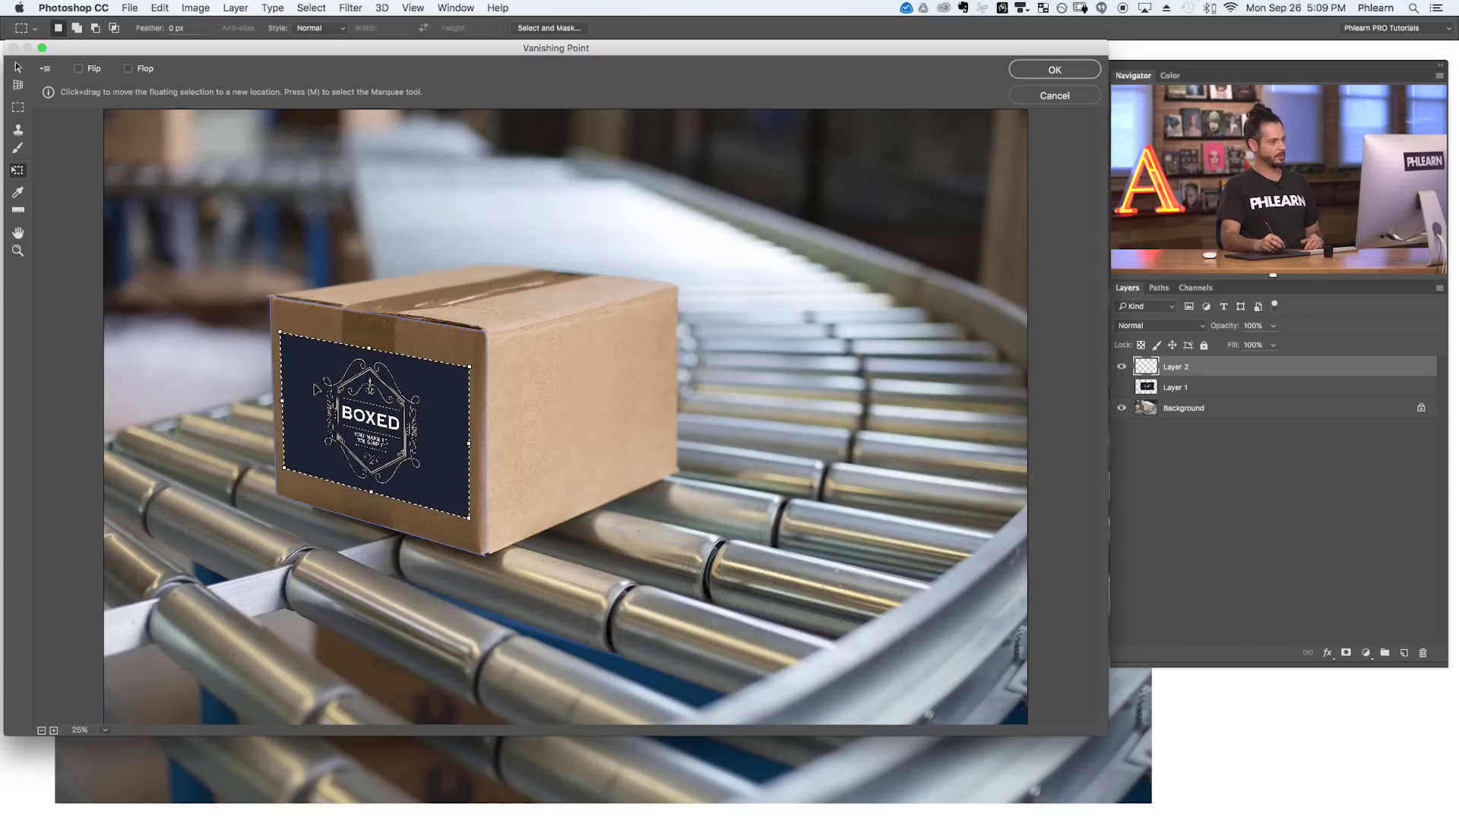
pyautogui.moveTo(428, 445)
pyautogui.mouseDown()
pyautogui.moveTo(416, 340)
pyautogui.moveTo(430, 441)
pyautogui.mouseUp()
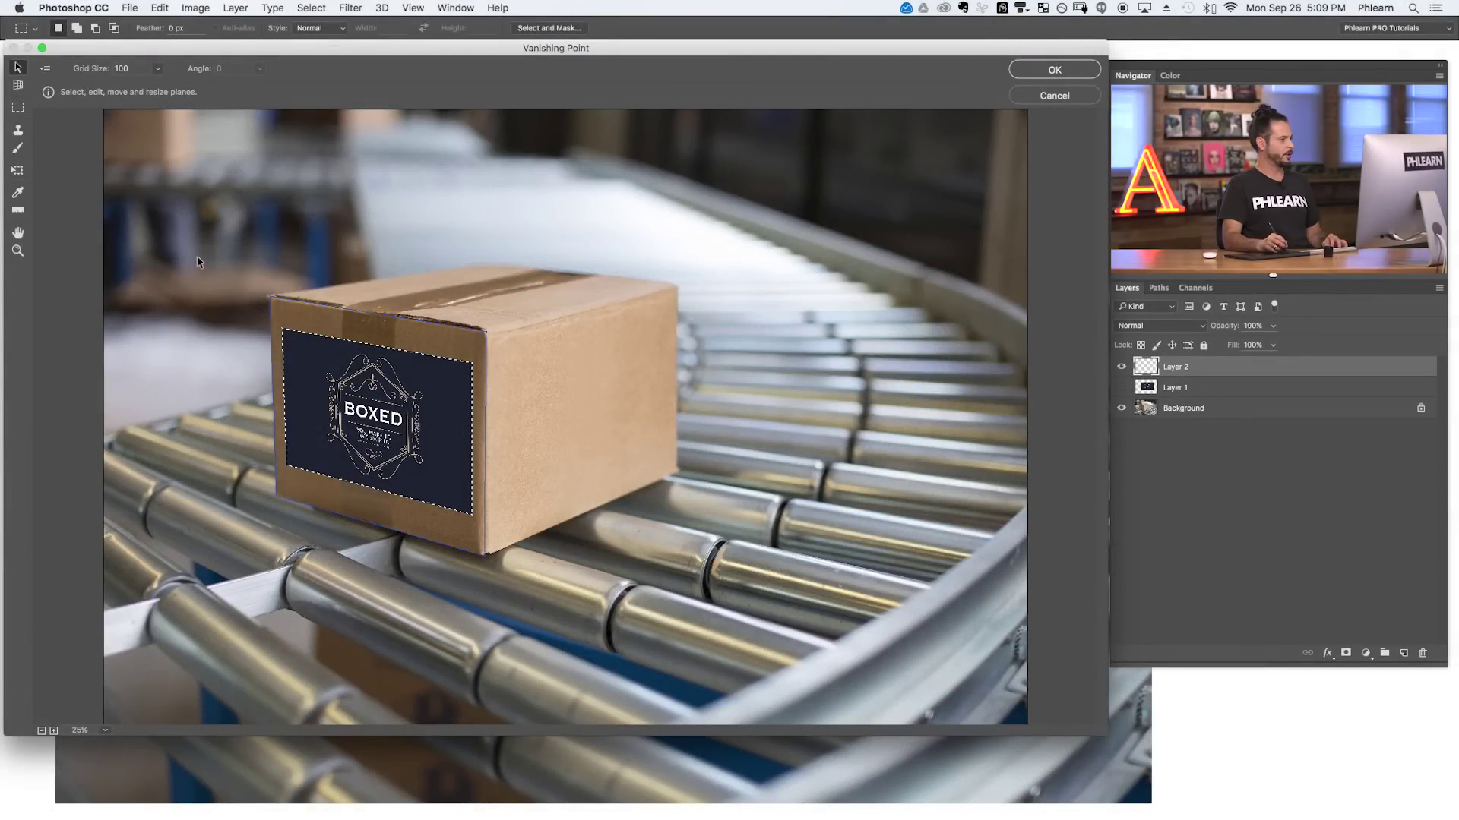
# Pull a perpendicular plane from the taped face's plane across the box's adjoining side face.
pyautogui.click(487, 347)
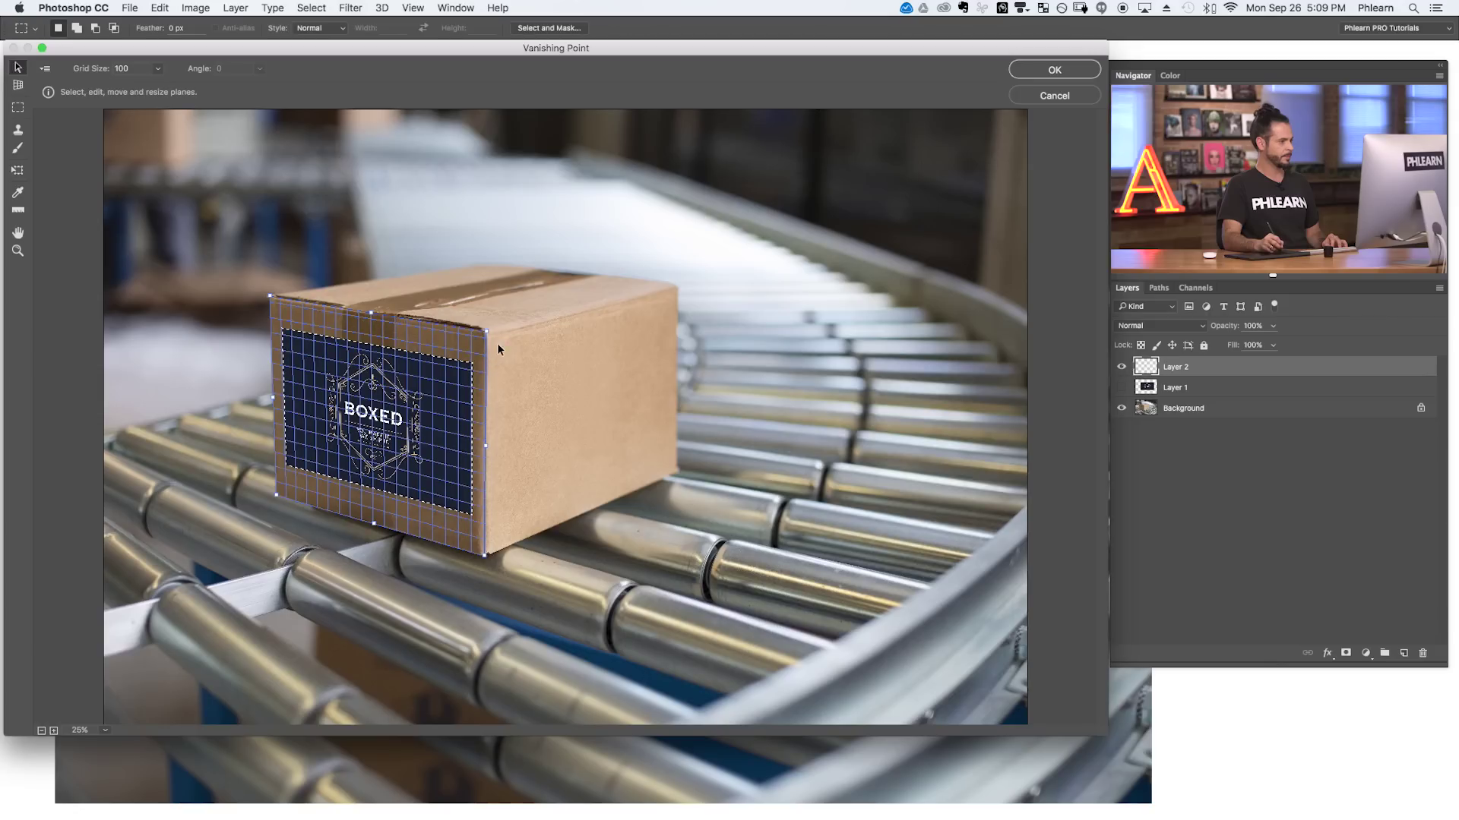
pyautogui.click(19, 86)
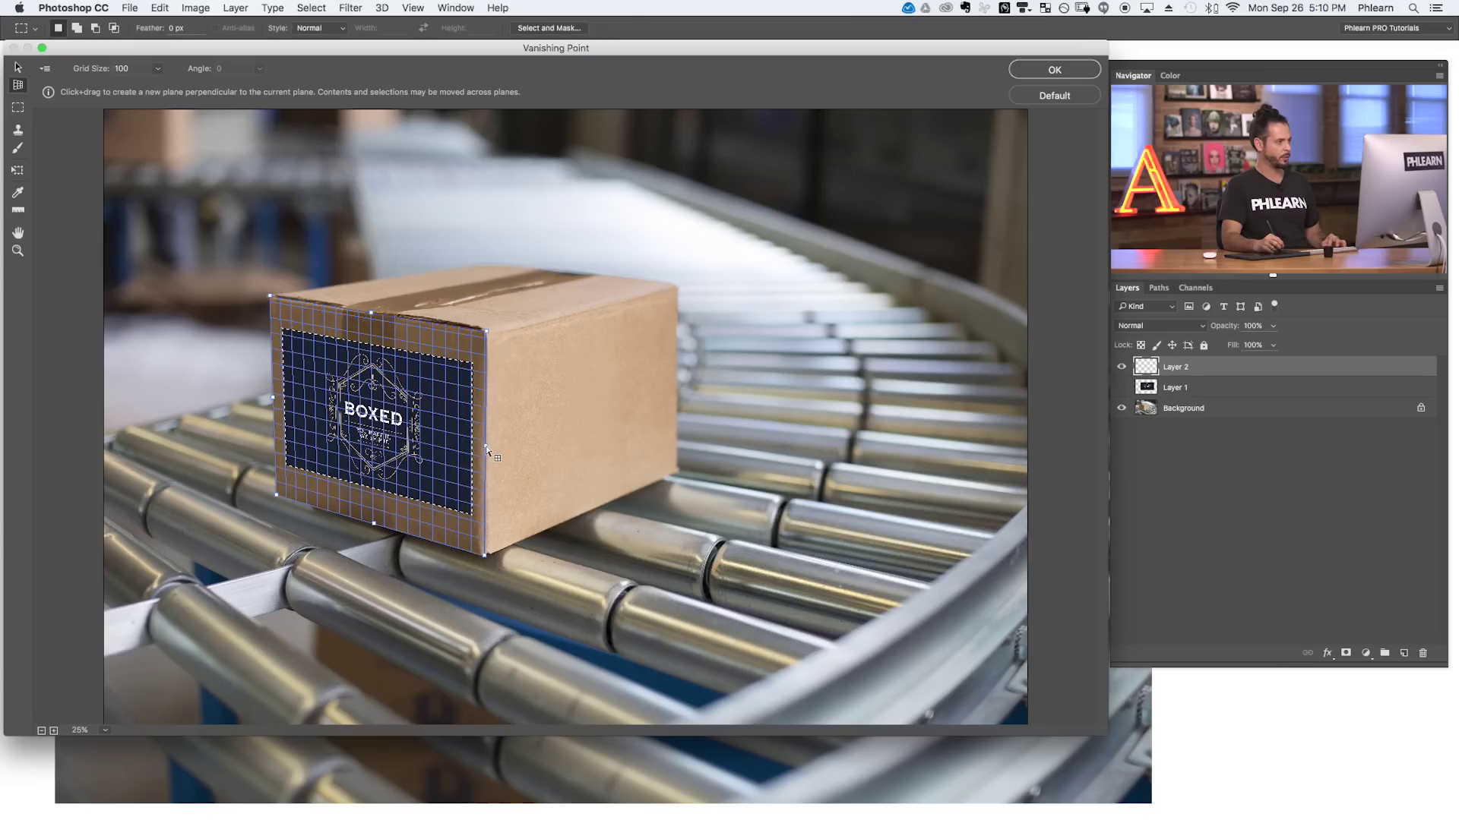
pyautogui.moveTo(486, 449); pyautogui.dragTo(676, 388)
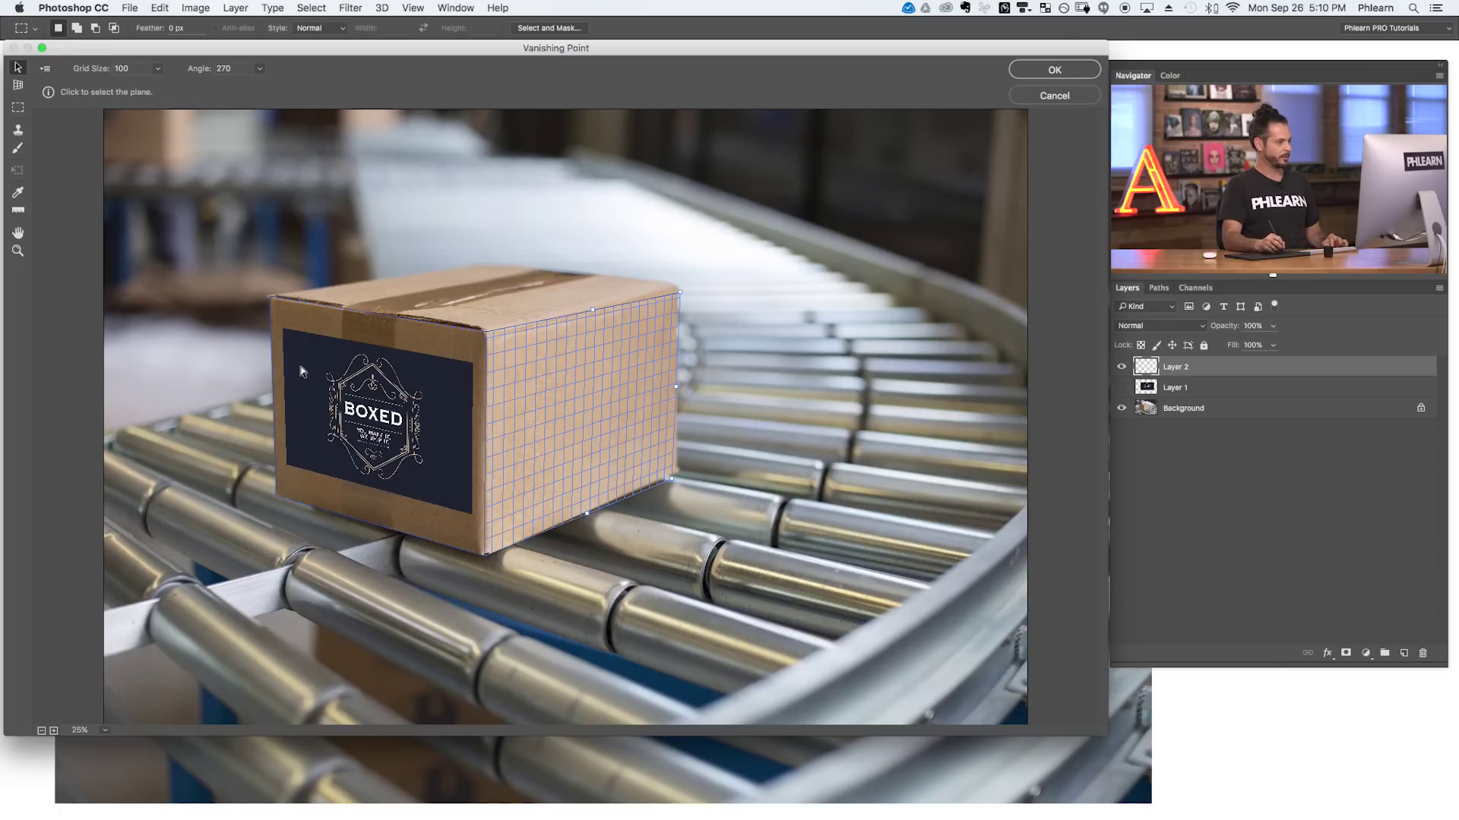
# Fine-tune the side plane's far corners and edges to line up with the box's side face.
pyautogui.scroll(1, 465, 368)
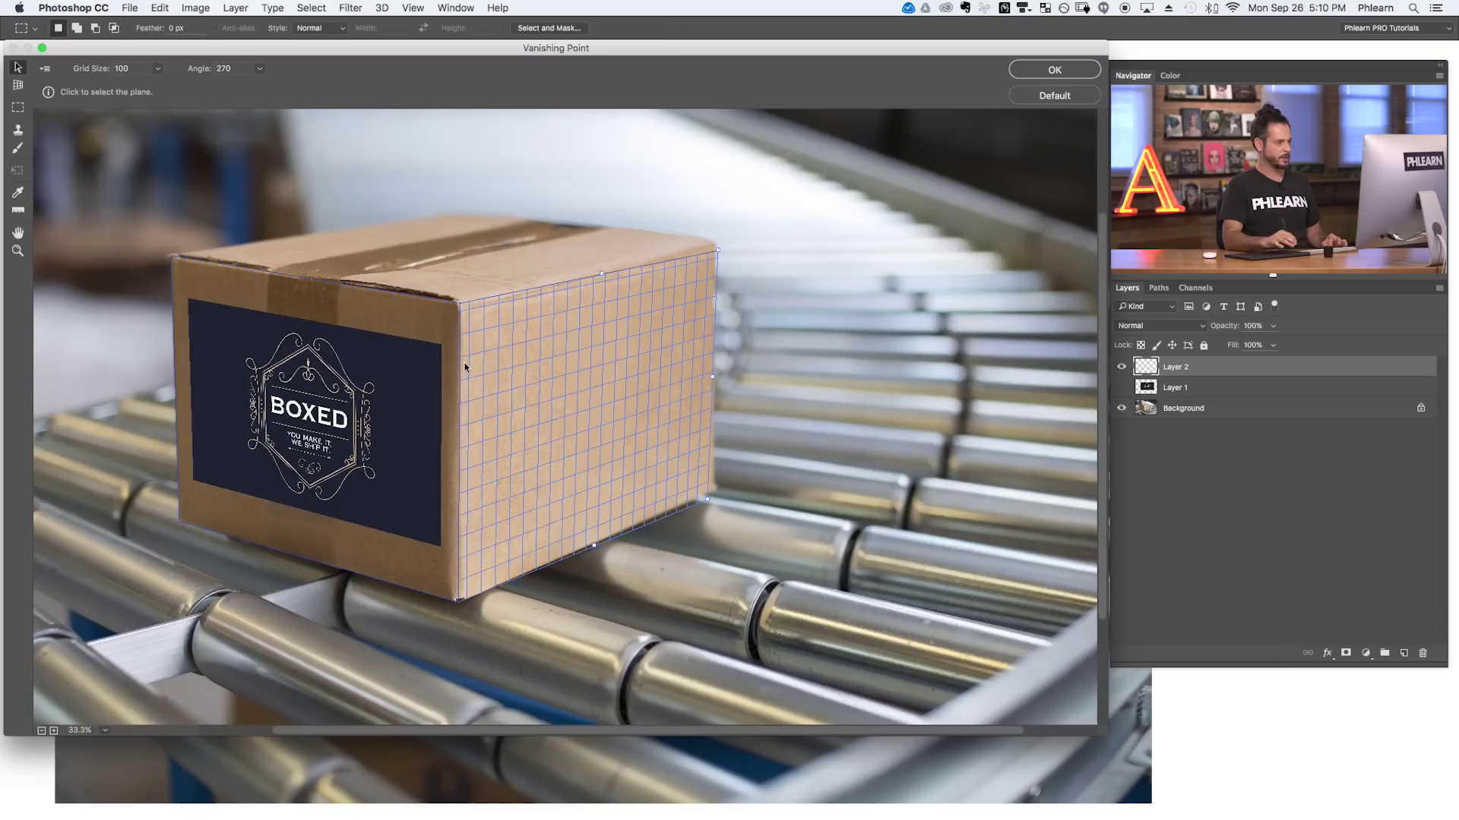
pyautogui.scroll(1, 465, 367)
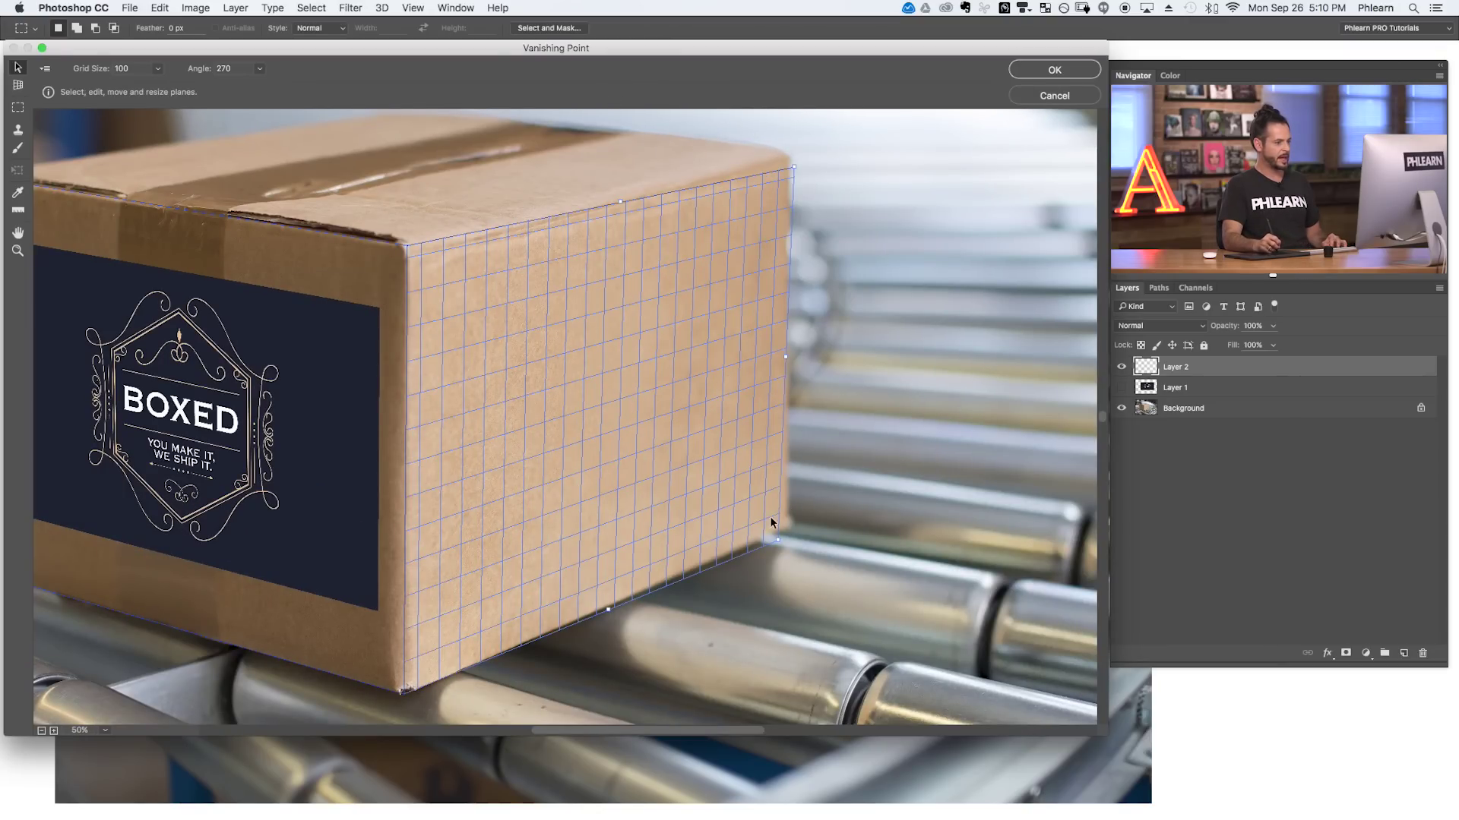
pyautogui.hscroll(-3, 81, 196)
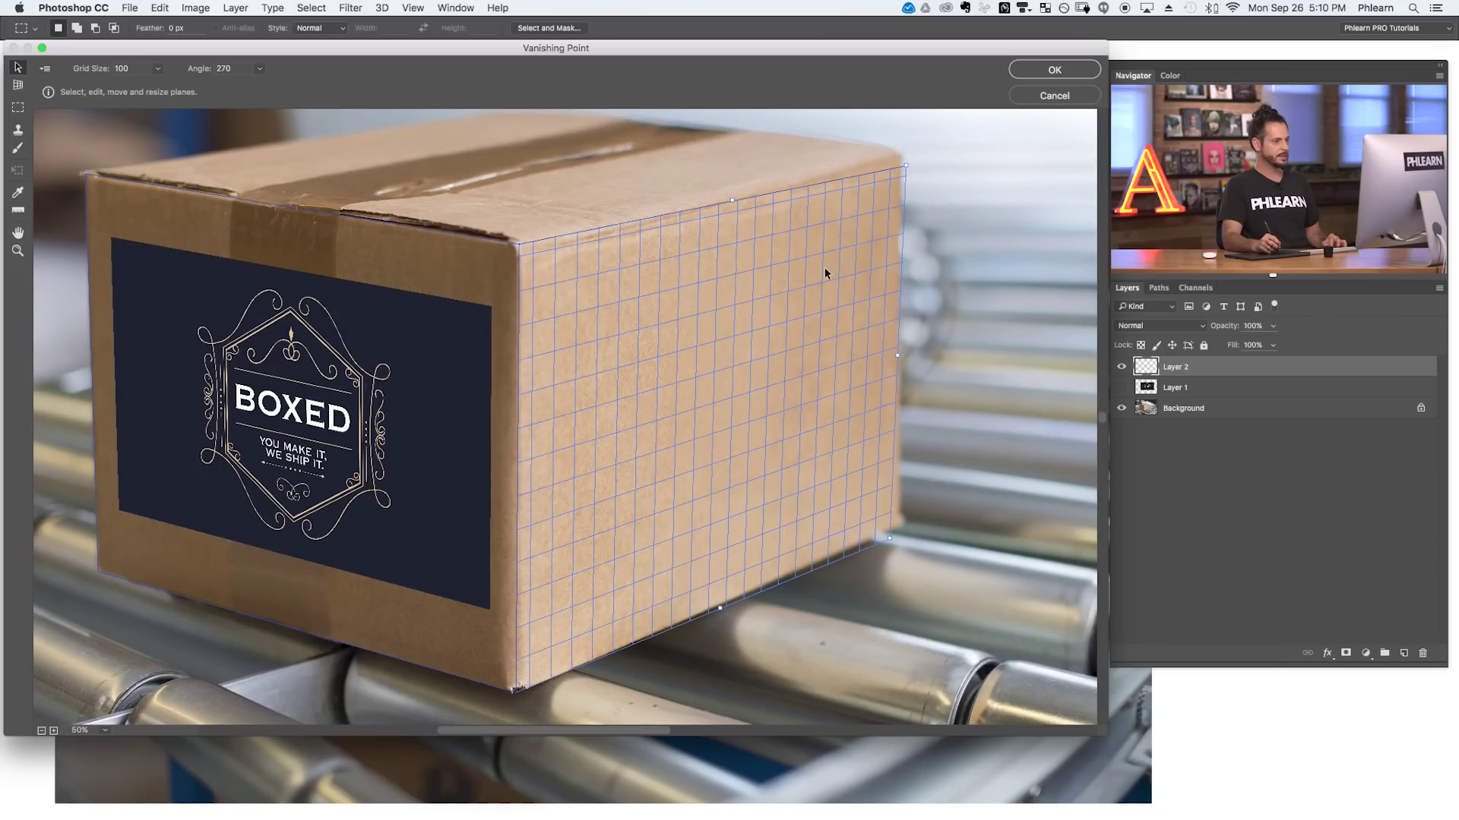
pyautogui.moveTo(907, 169); pyautogui.dragTo(897, 150)
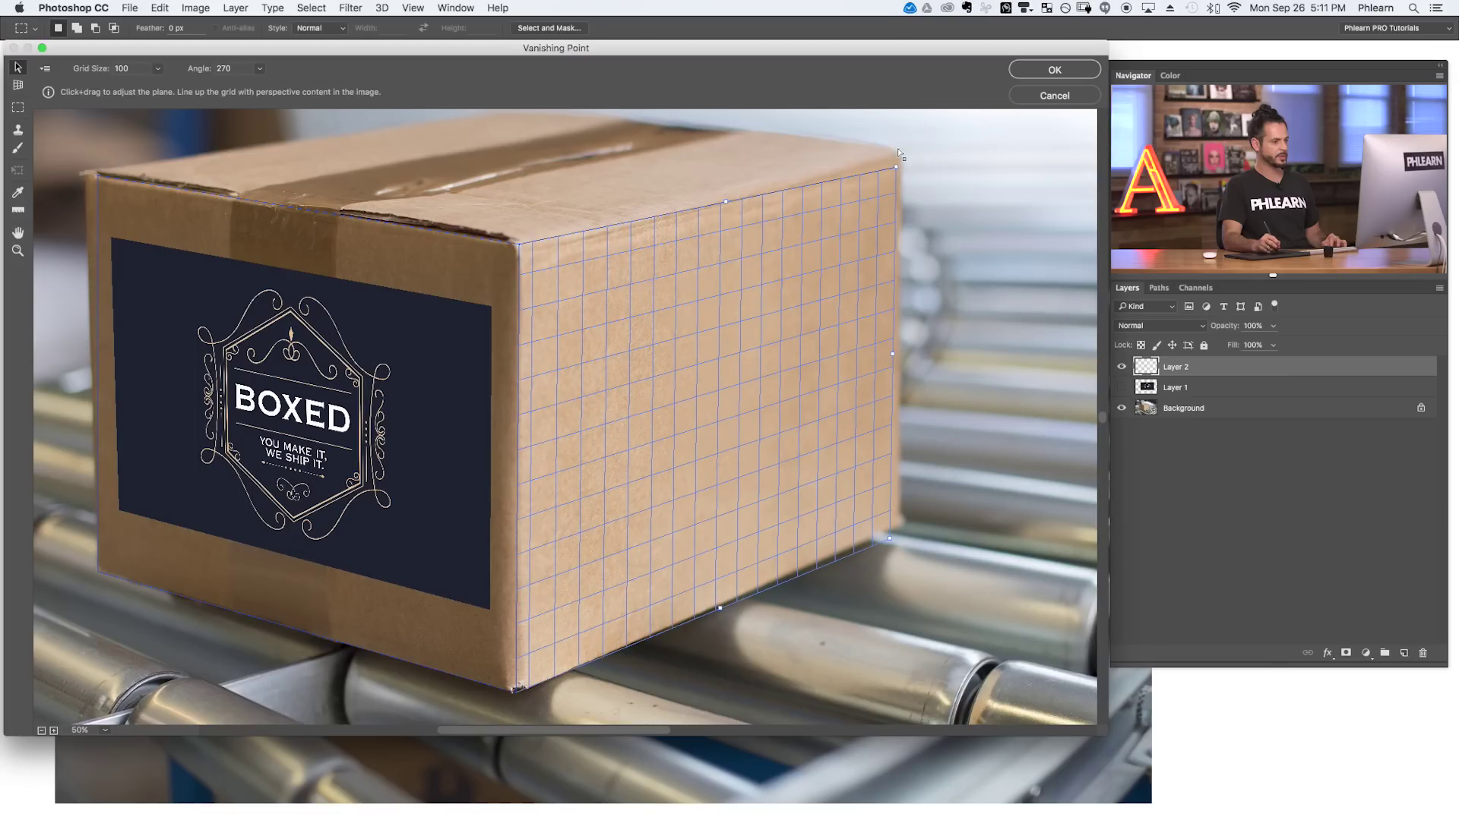
pyautogui.moveTo(890, 525); pyautogui.dragTo(903, 504)
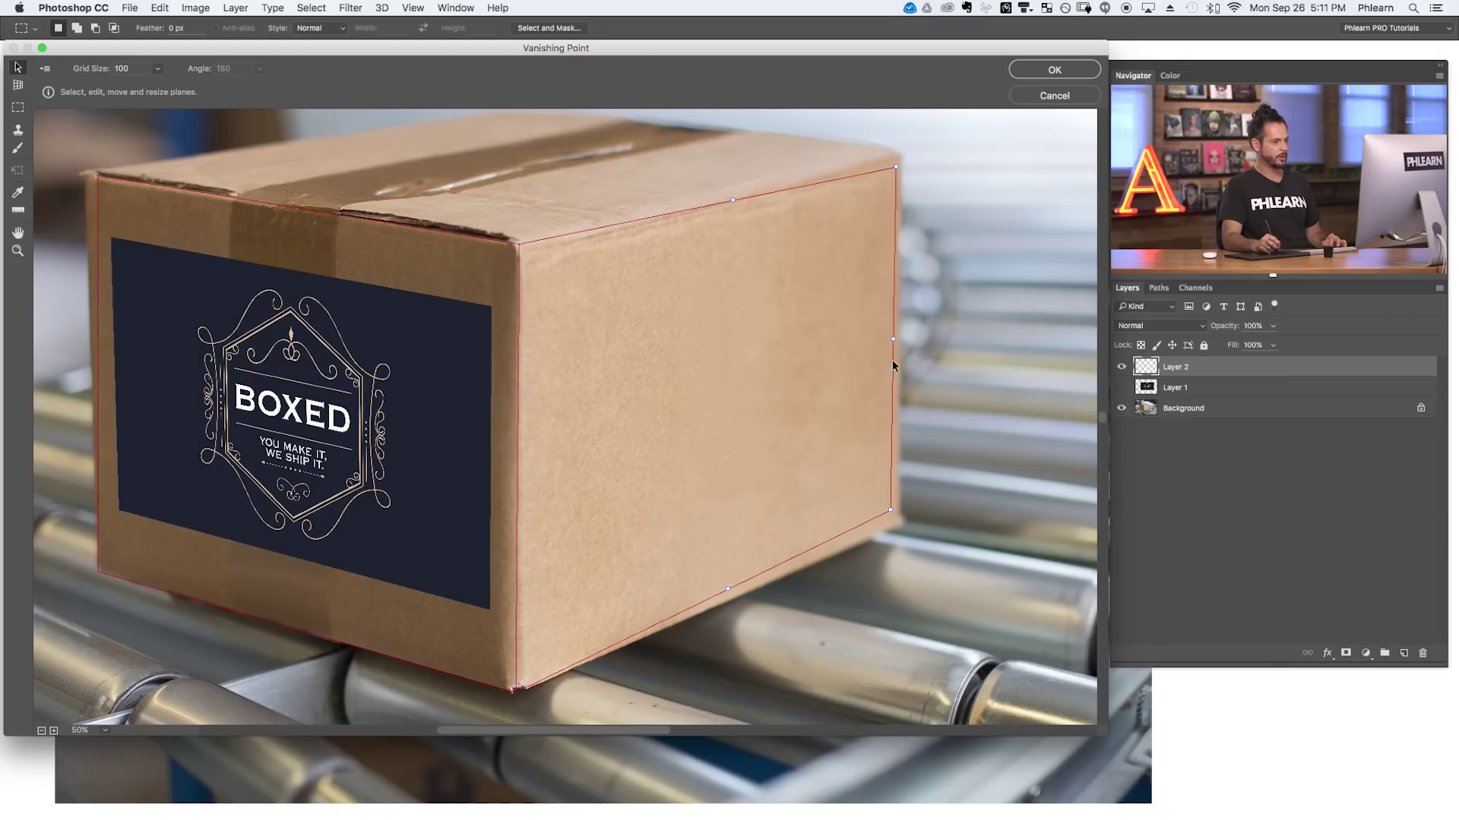
pyautogui.moveTo(892, 338); pyautogui.dragTo(899, 337)
pyautogui.moveTo(900, 169); pyautogui.dragTo(900, 157)
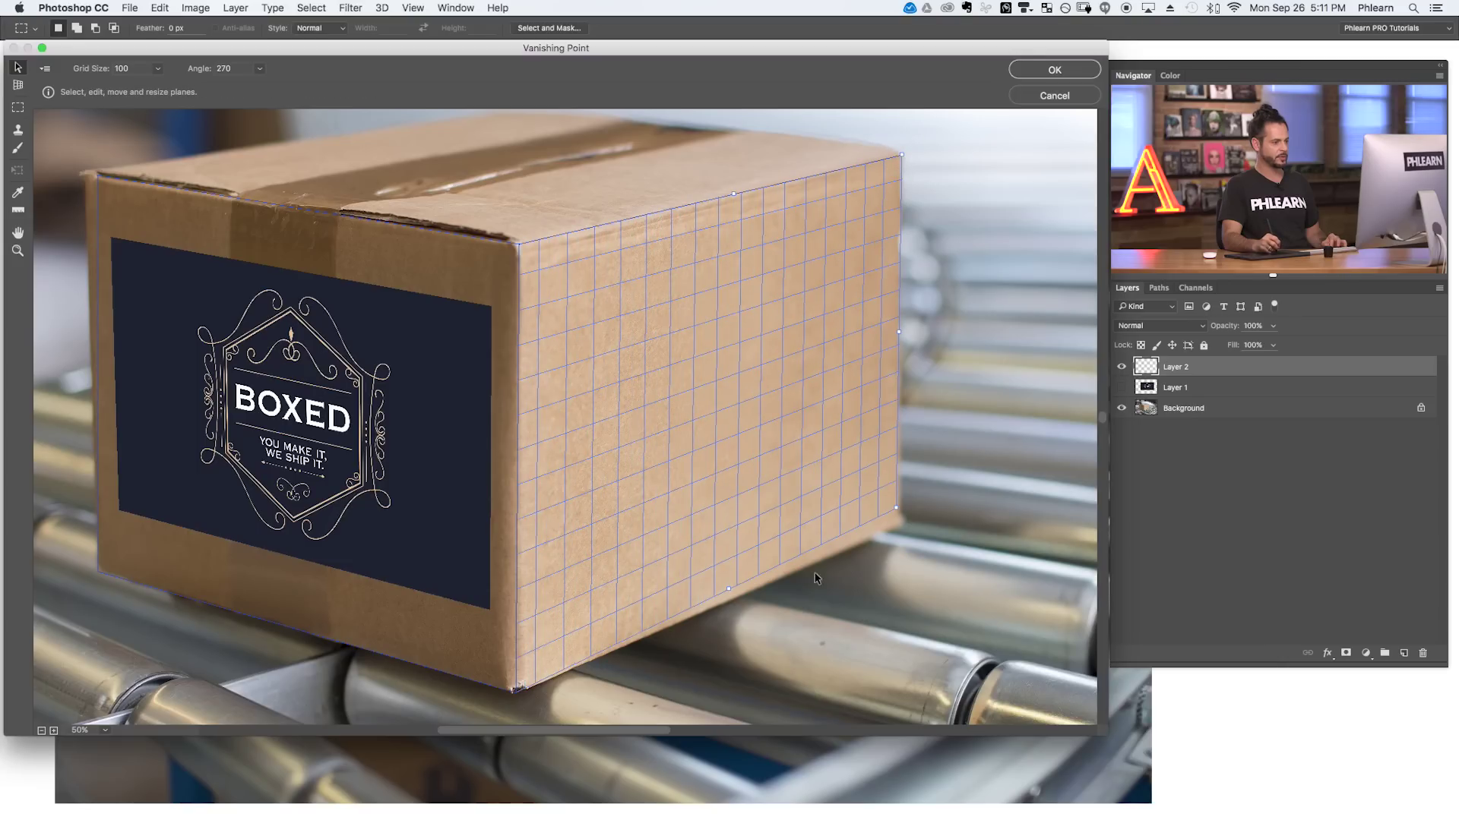
pyautogui.moveTo(728, 588)
pyautogui.mouseDown()
pyautogui.moveTo(729, 606)
pyautogui.moveTo(732, 585)
pyautogui.mouseUp()
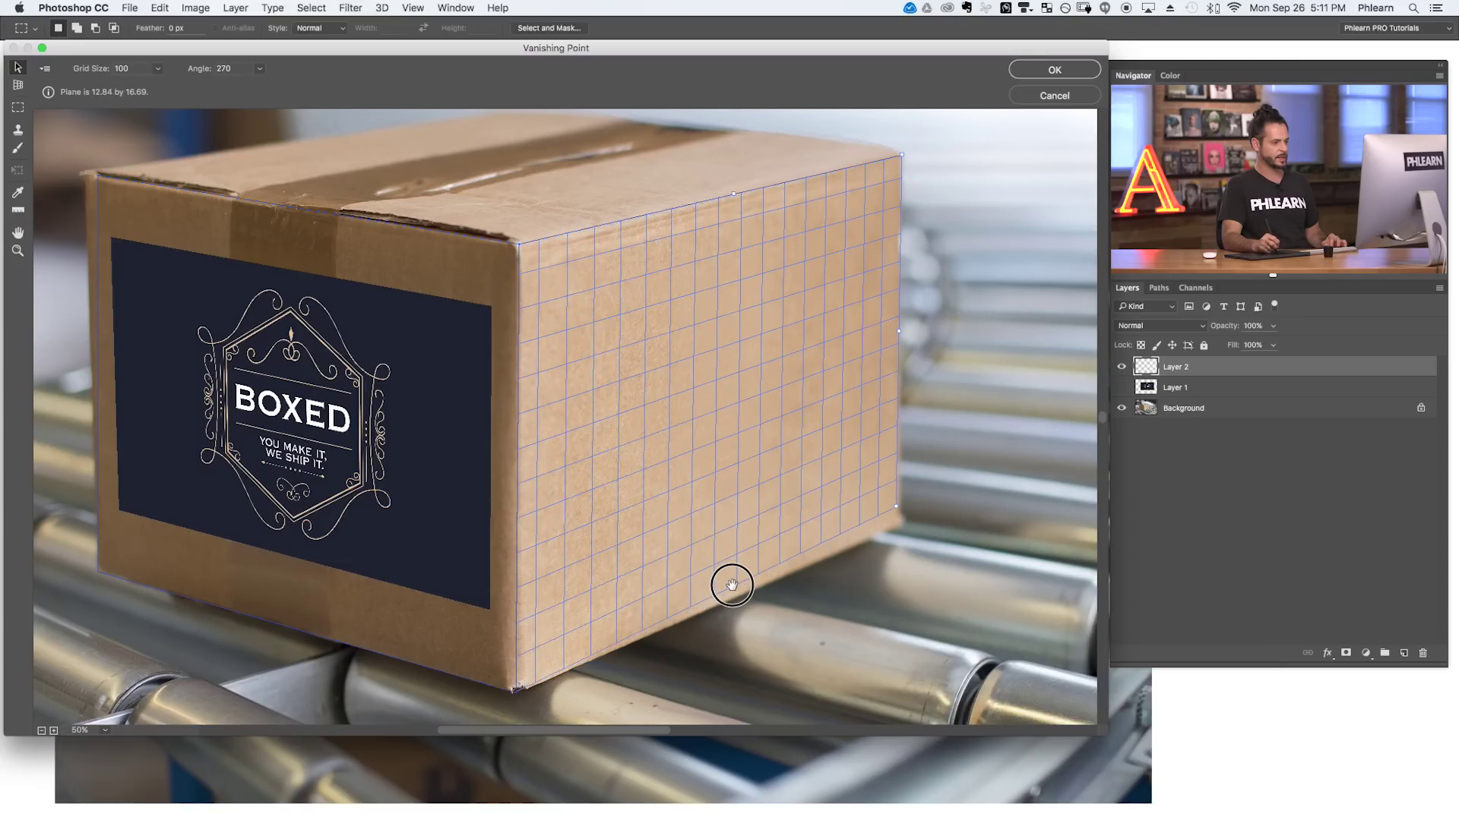
pyautogui.moveTo(895, 508); pyautogui.dragTo(903, 525)
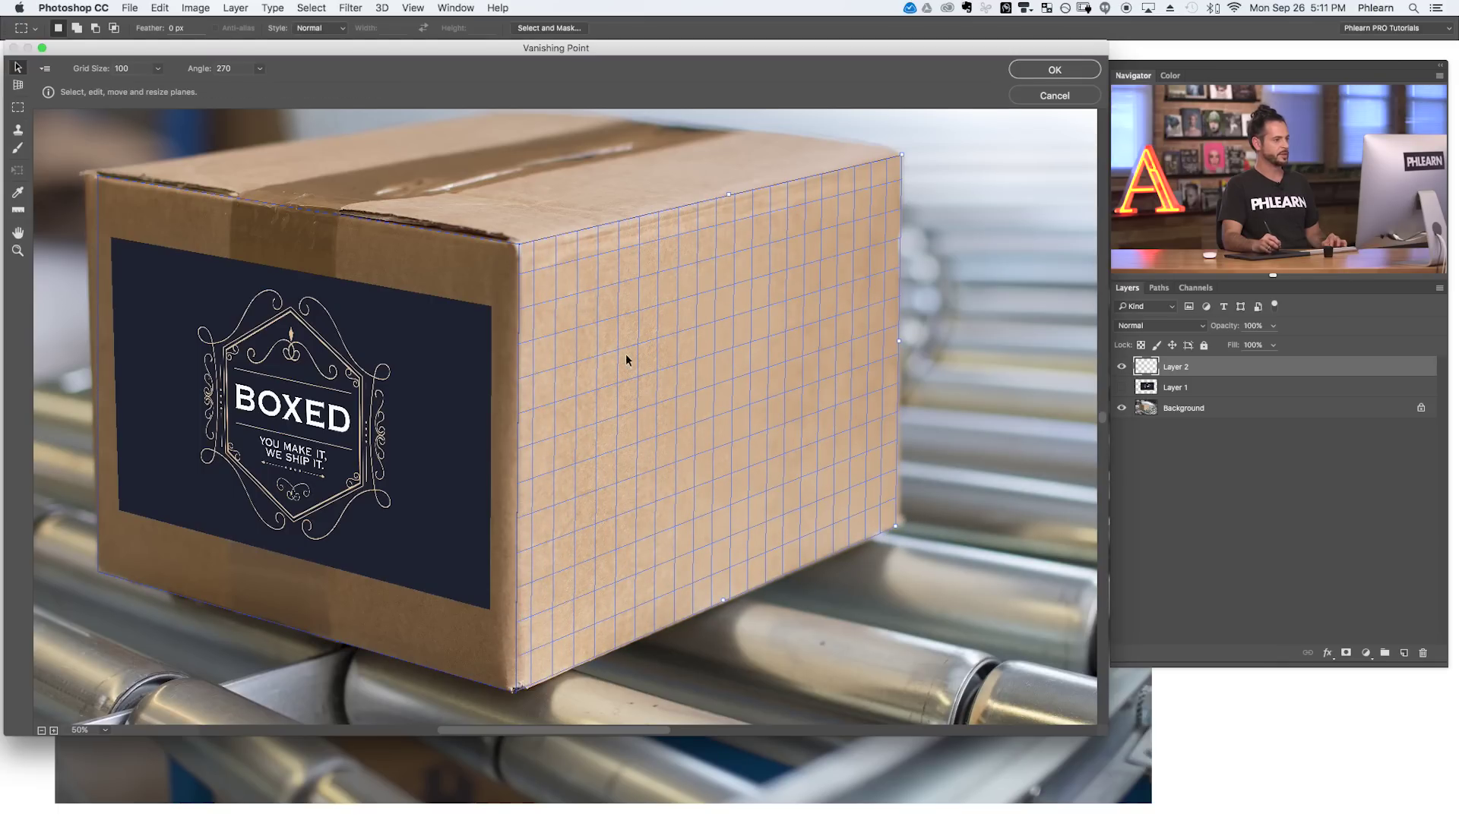
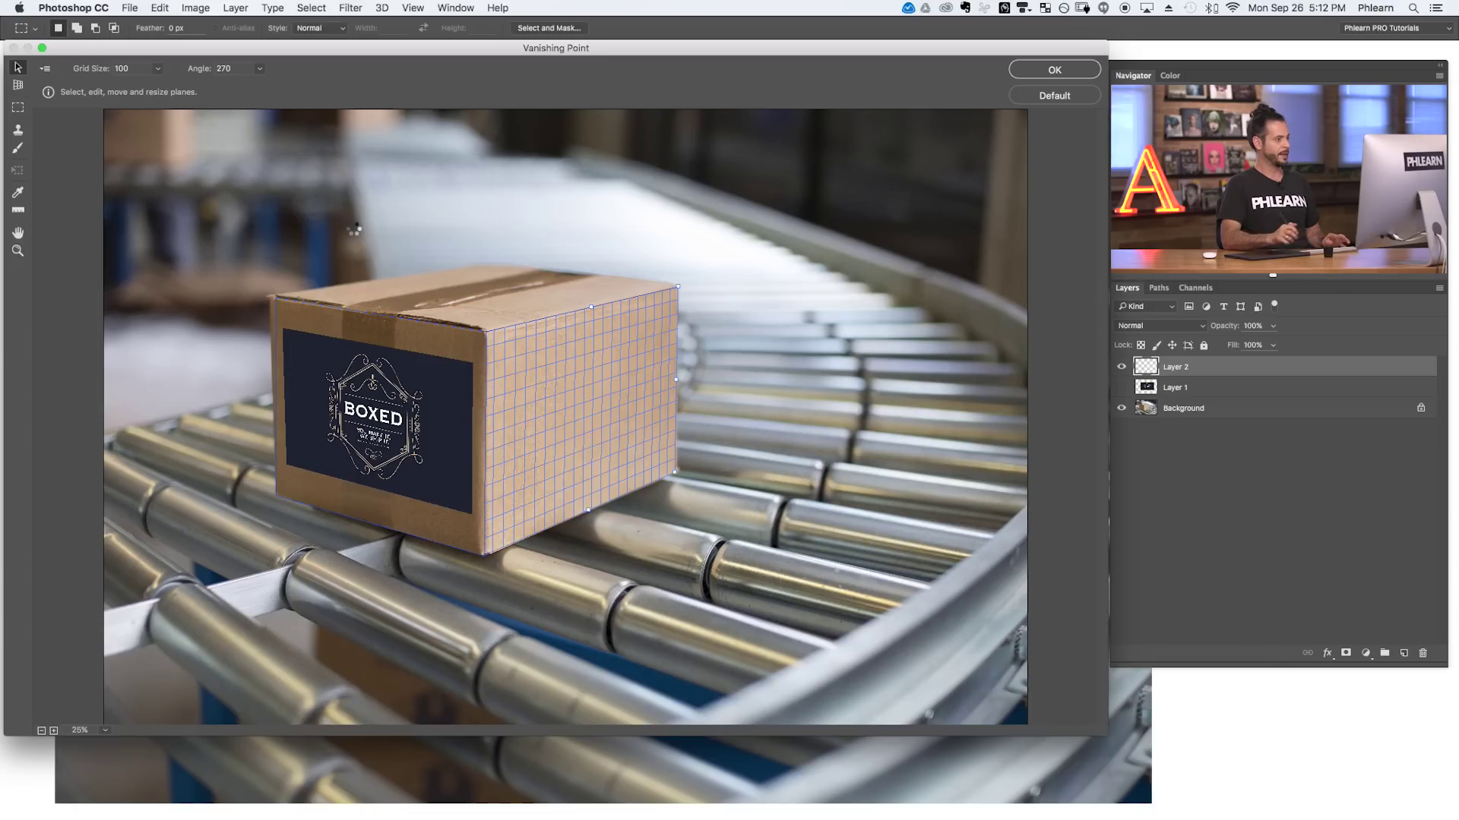
# Paste a second copy of the BOXED logo, scale it down, and place it on the side face's plane.
pyautogui.hotkey('ctrl', 'v')
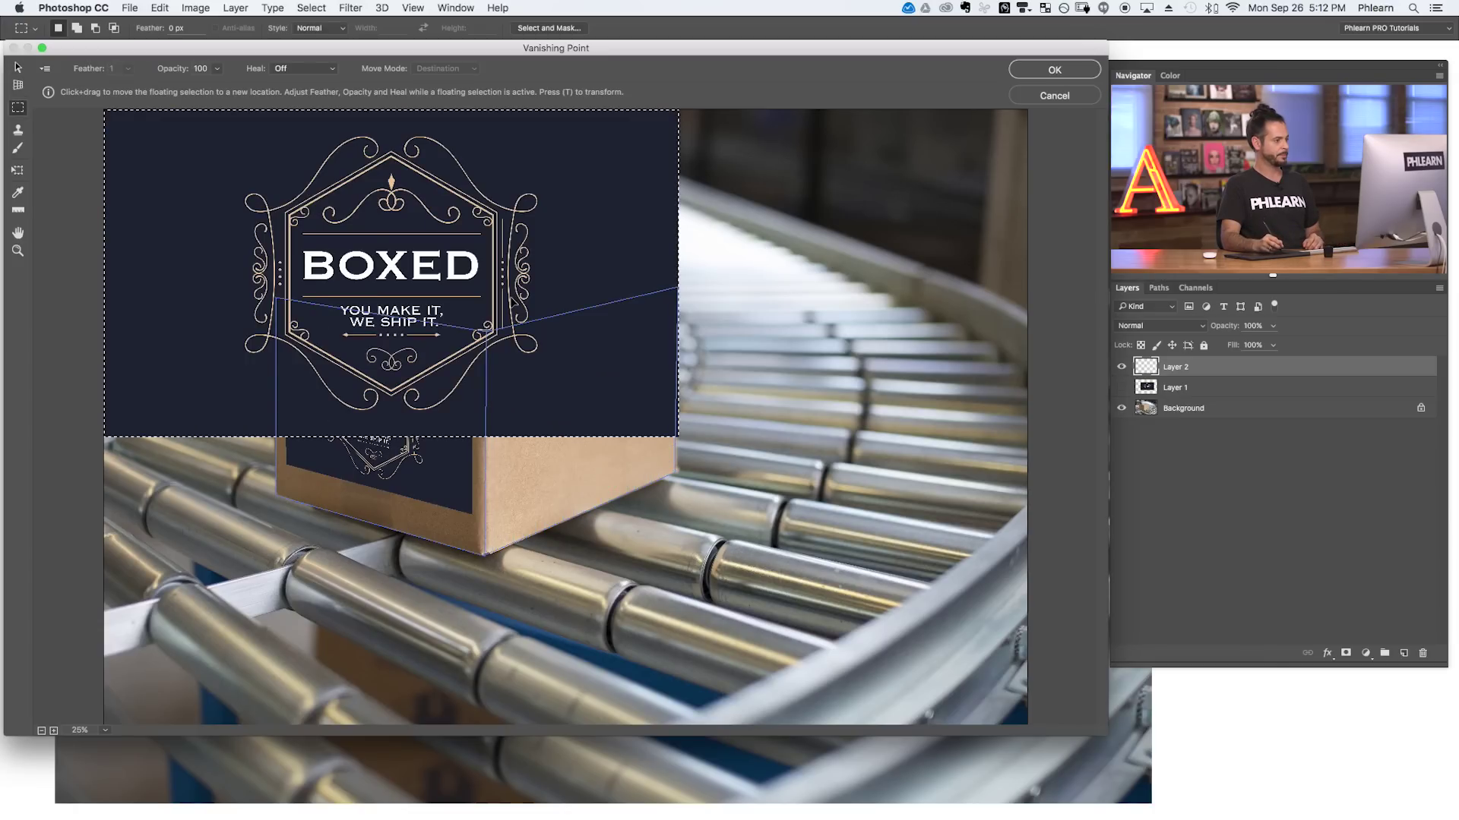
pyautogui.press('t')
pyautogui.moveTo(676, 435); pyautogui.dragTo(354, 237)
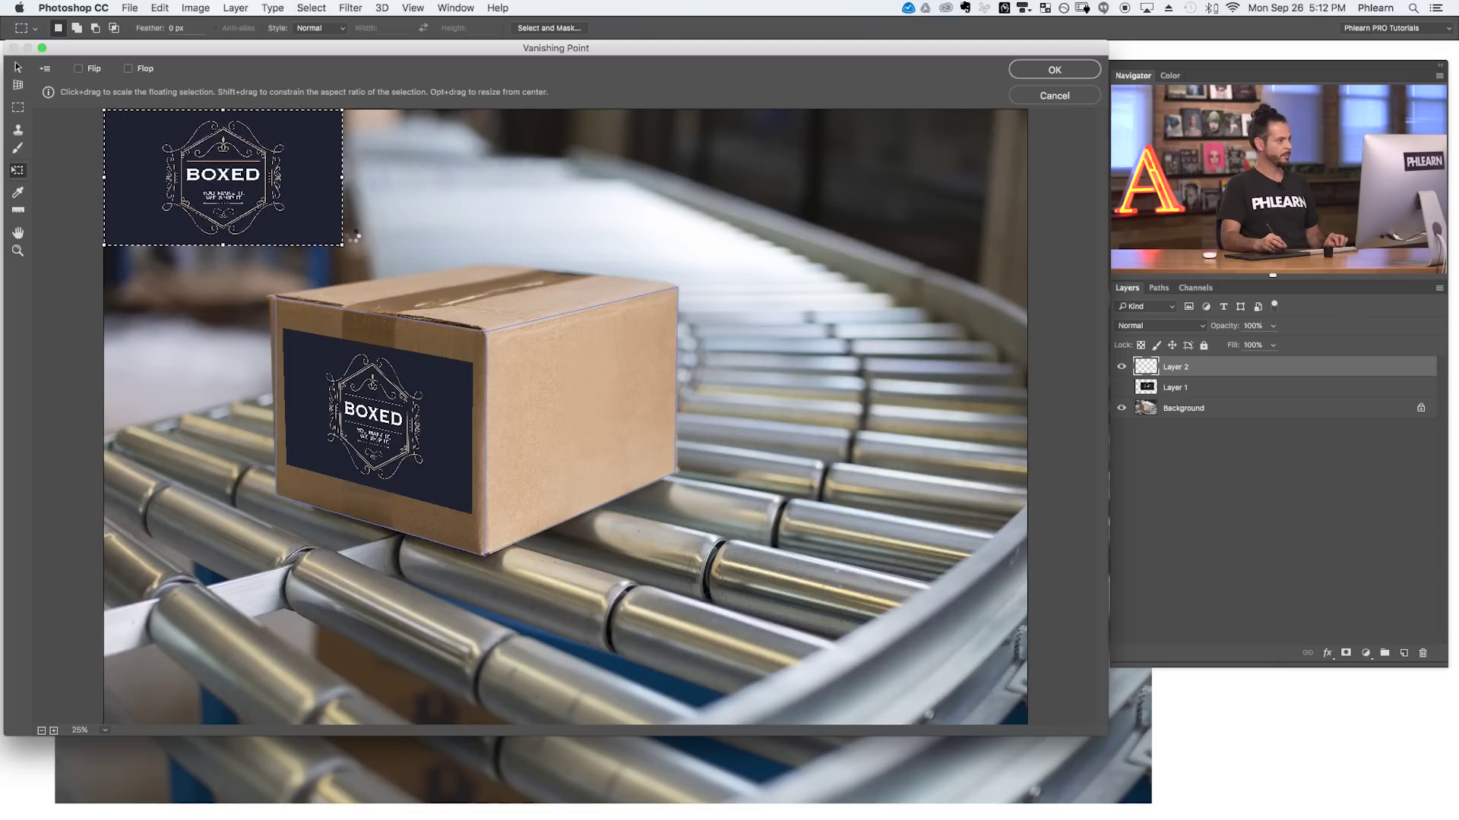
pyautogui.moveTo(221, 165); pyautogui.dragTo(591, 389)
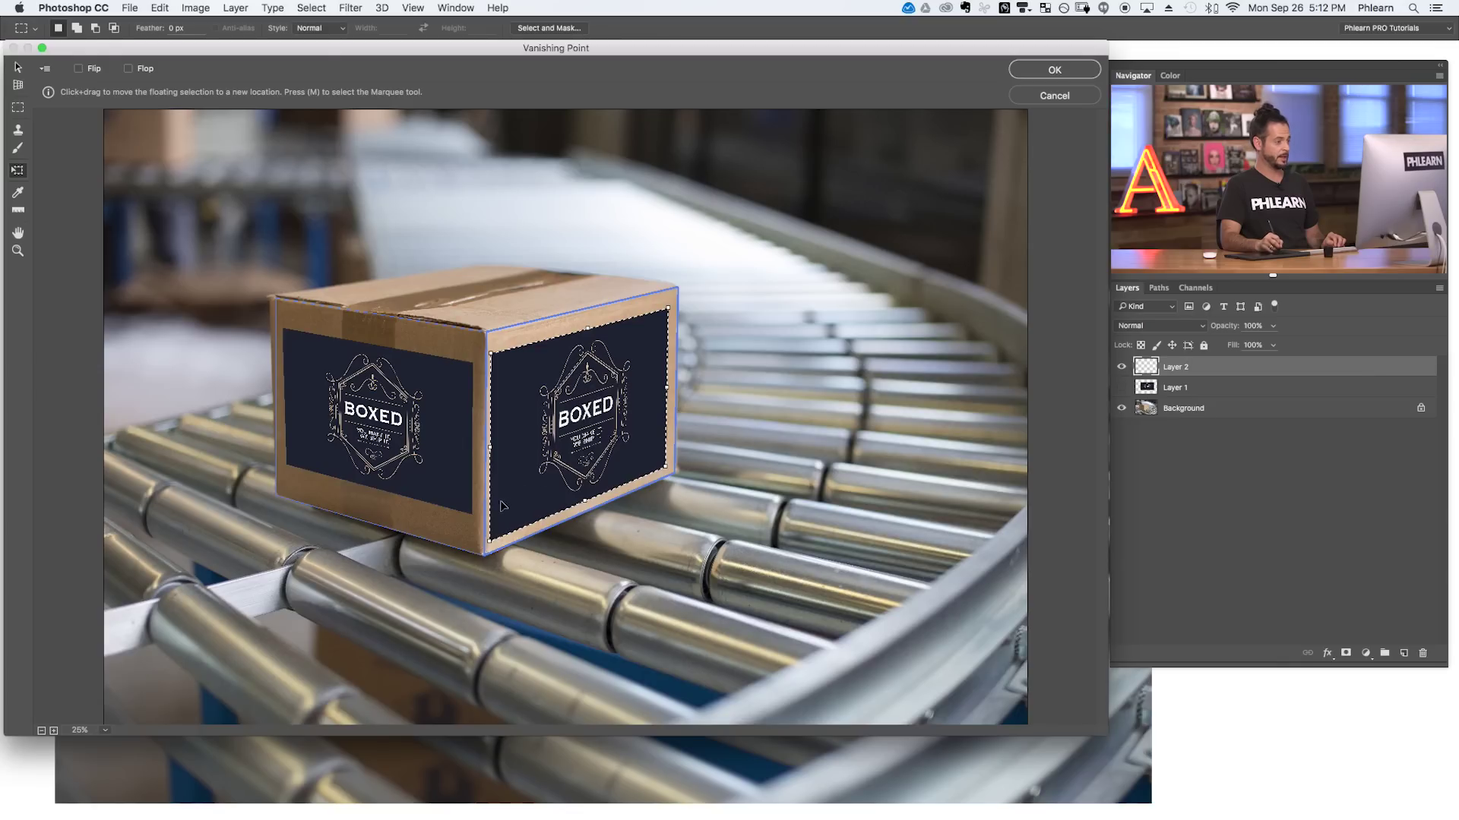
# Shrink the second logo, center it on the side face, and apply the Vanishing Point filter.
pyautogui.moveTo(490, 538); pyautogui.dragTo(515, 509)
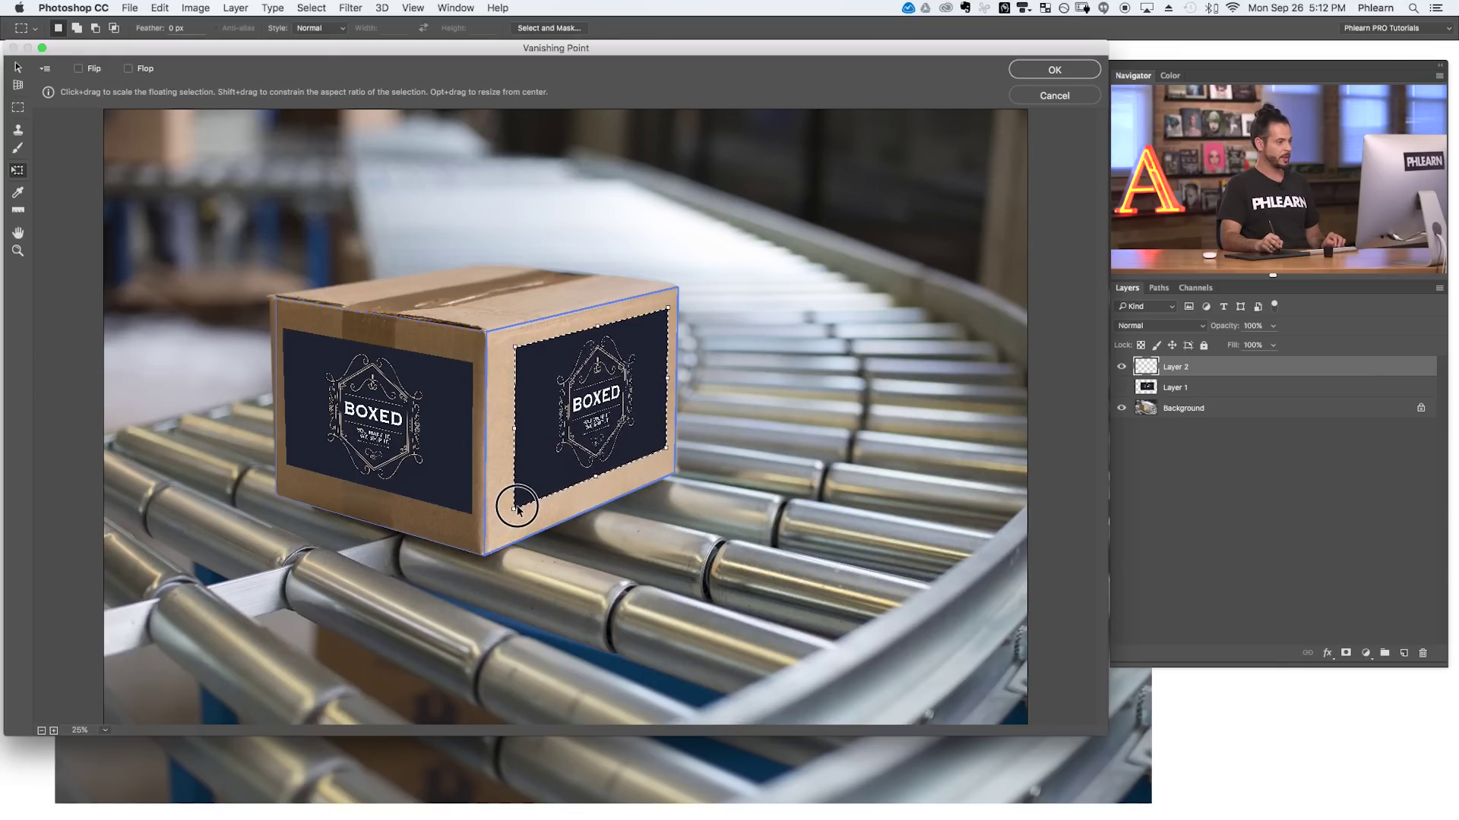
pyautogui.moveTo(578, 422)
pyautogui.mouseDown()
pyautogui.moveTo(538, 435)
pyautogui.moveTo(570, 426)
pyautogui.mouseUp()
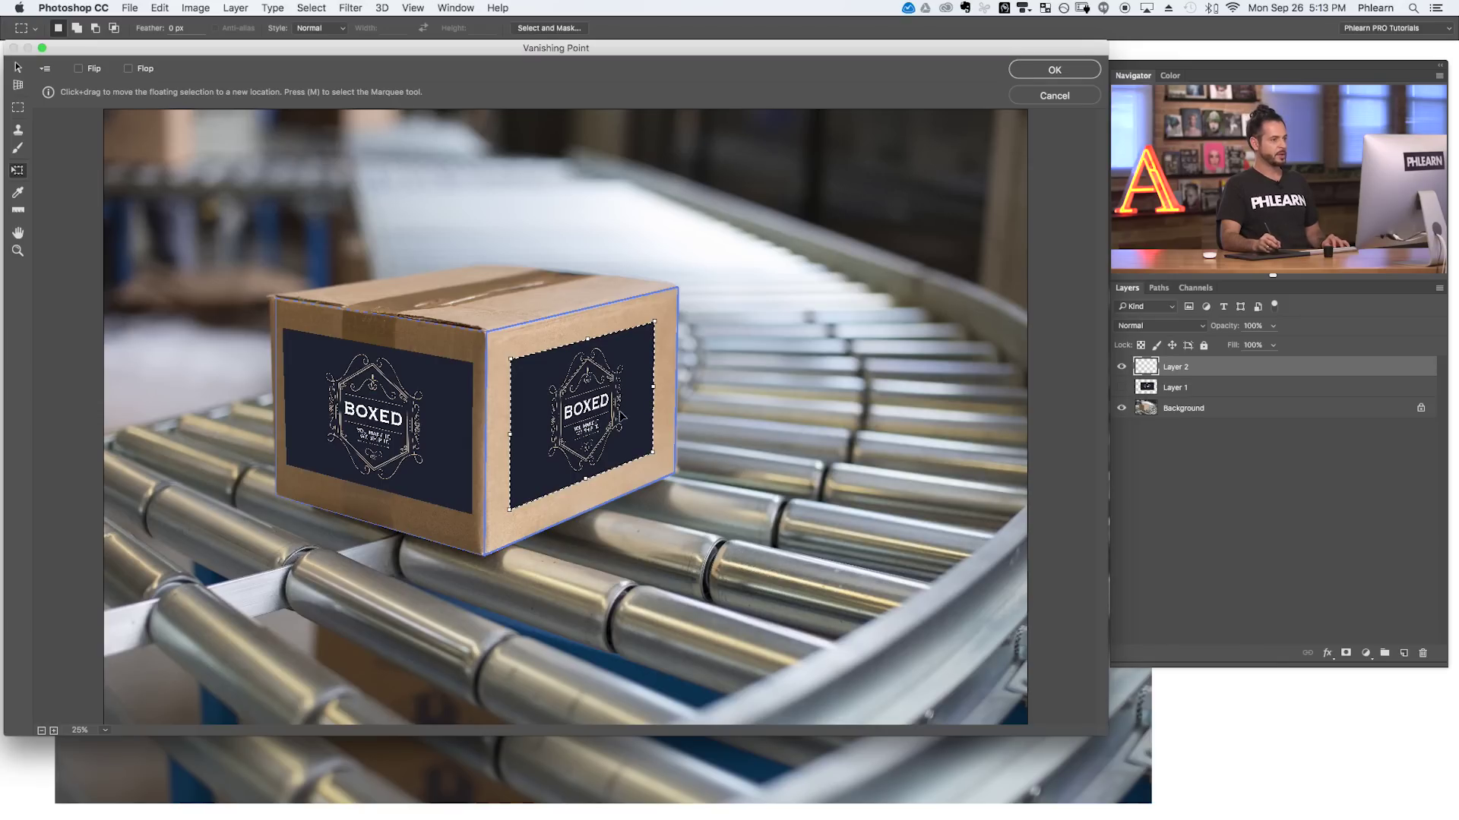
pyautogui.click(1058, 69)
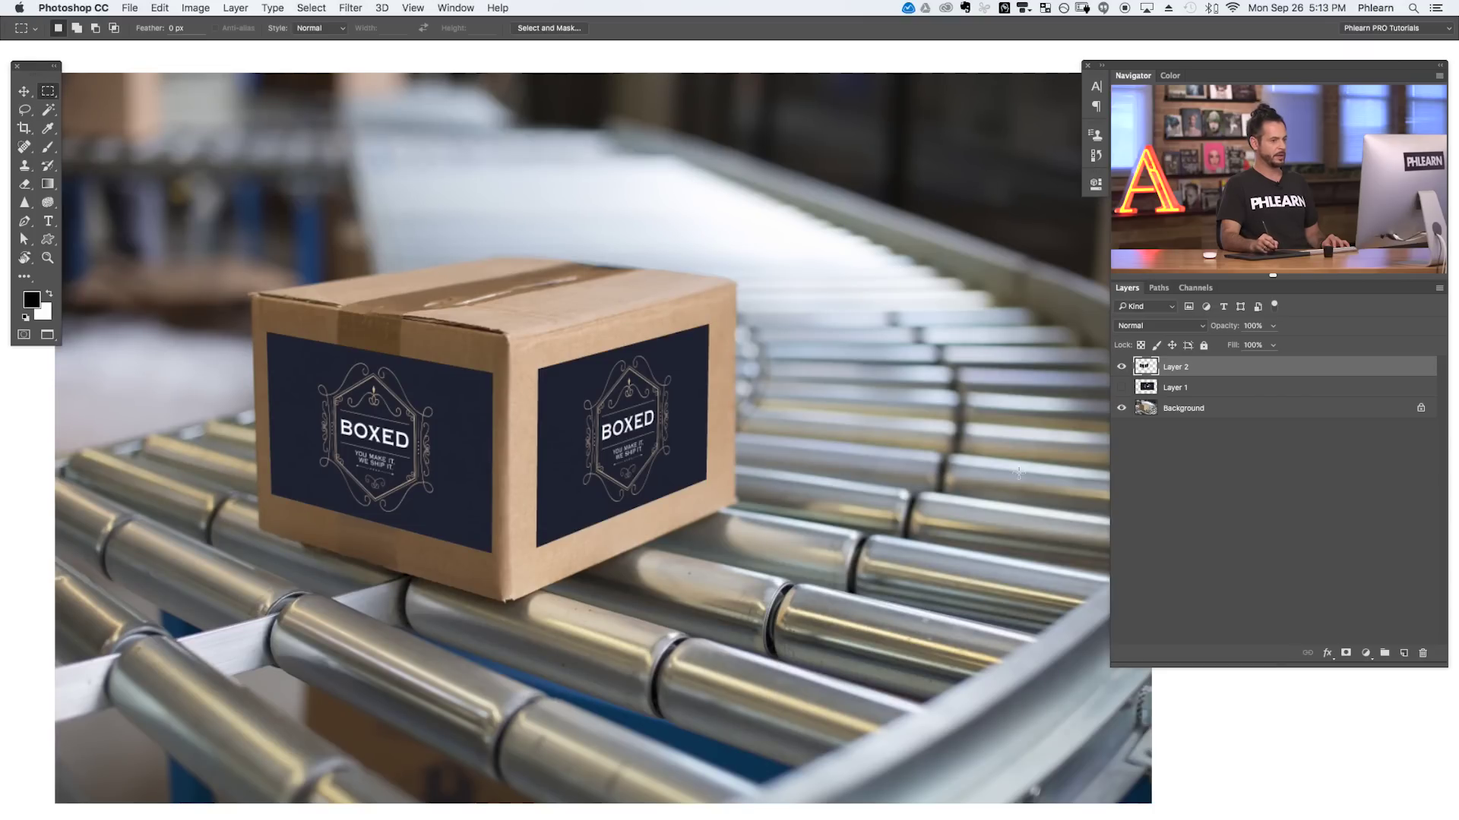
# Toggle Layer 2's visibility to compare the box with and without the logos.
pyautogui.click(1121, 366)
pyautogui.click(1121, 367)
pyautogui.click(1122, 366)
pyautogui.click(1121, 366)
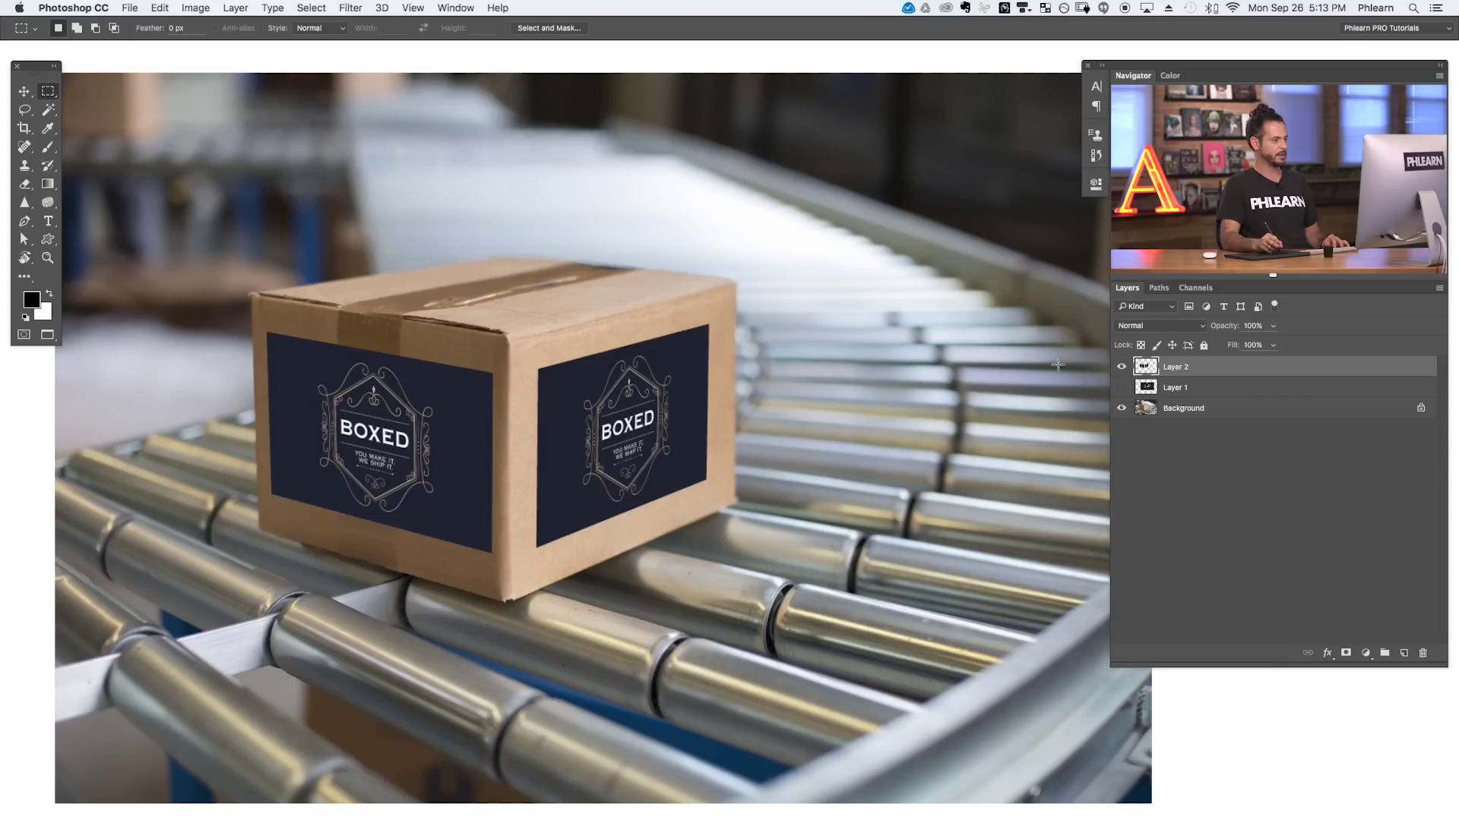
# Try moving Layer 2's logos sideways off the box, and undo the move.
pyautogui.click(23, 90)
pyautogui.moveTo(514, 444); pyautogui.dragTo(676, 448)
pyautogui.press('super+z')
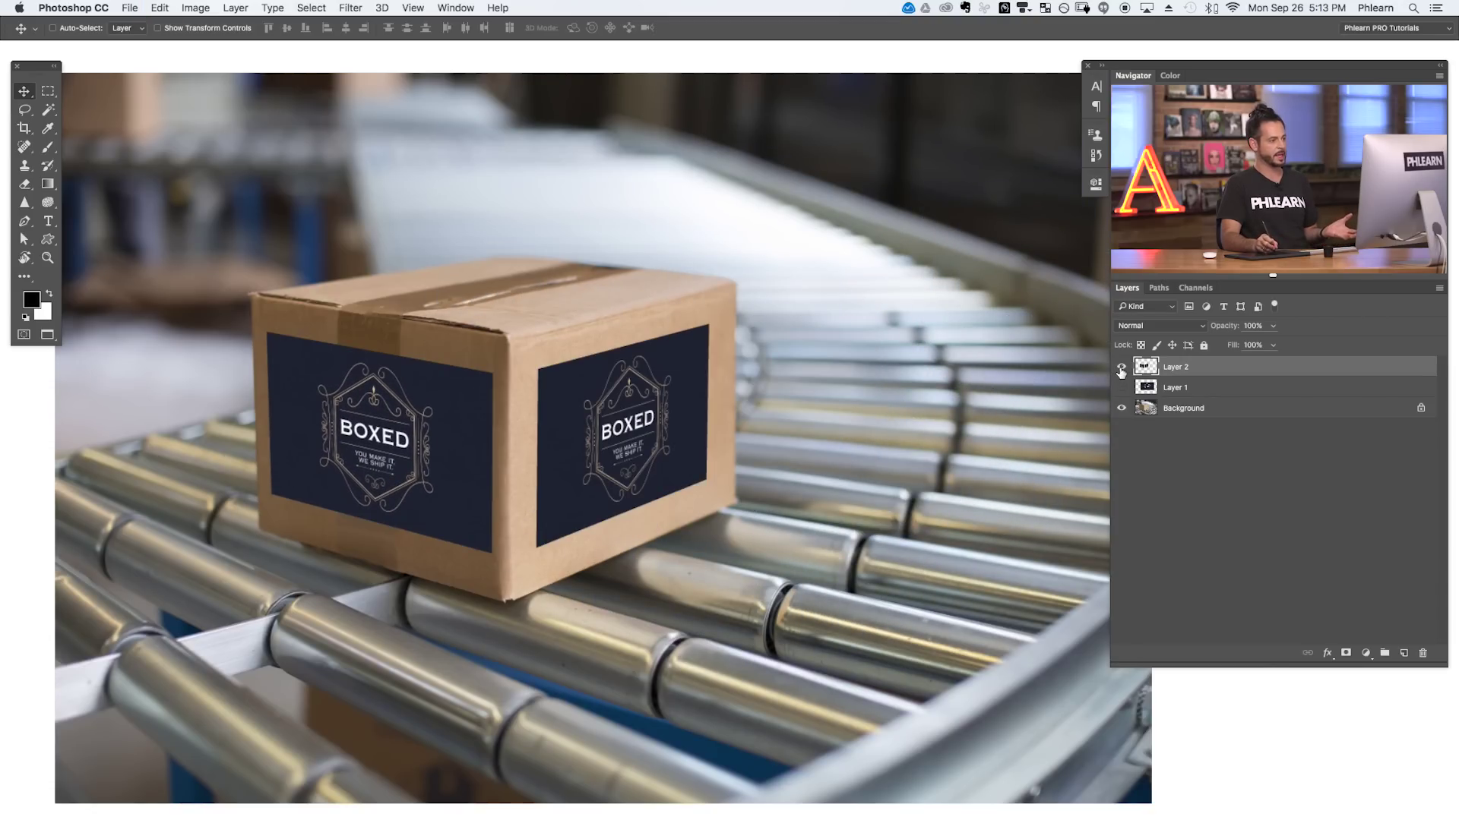
# Recheck the logos against the bare box by hiding and showing Layer 2, and view the whole photo.
pyautogui.click(1122, 367)
pyautogui.click(1122, 367)
pyautogui.click(1121, 367)
pyautogui.click(1121, 367)
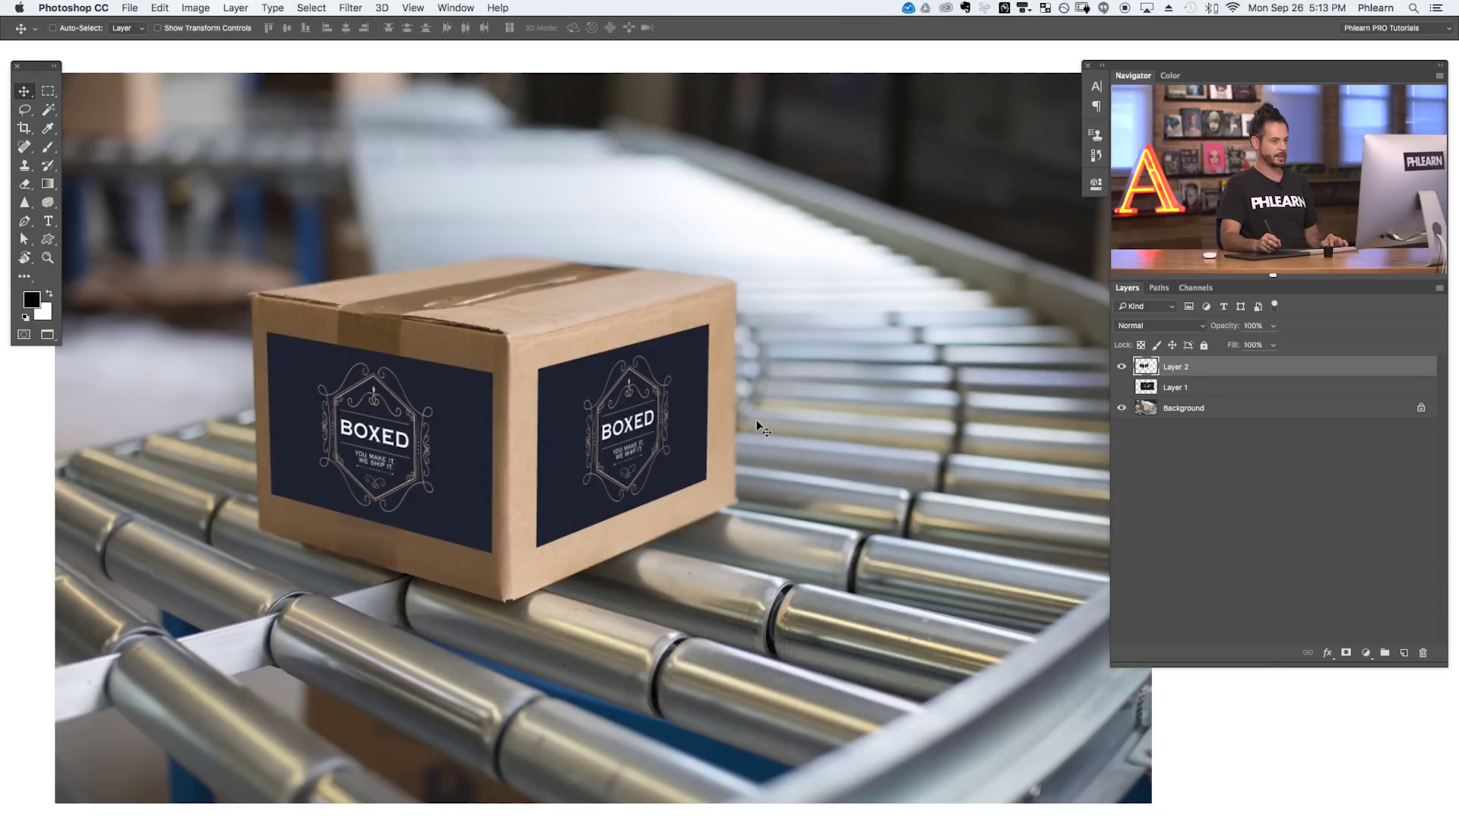
pyautogui.press('super+minus')
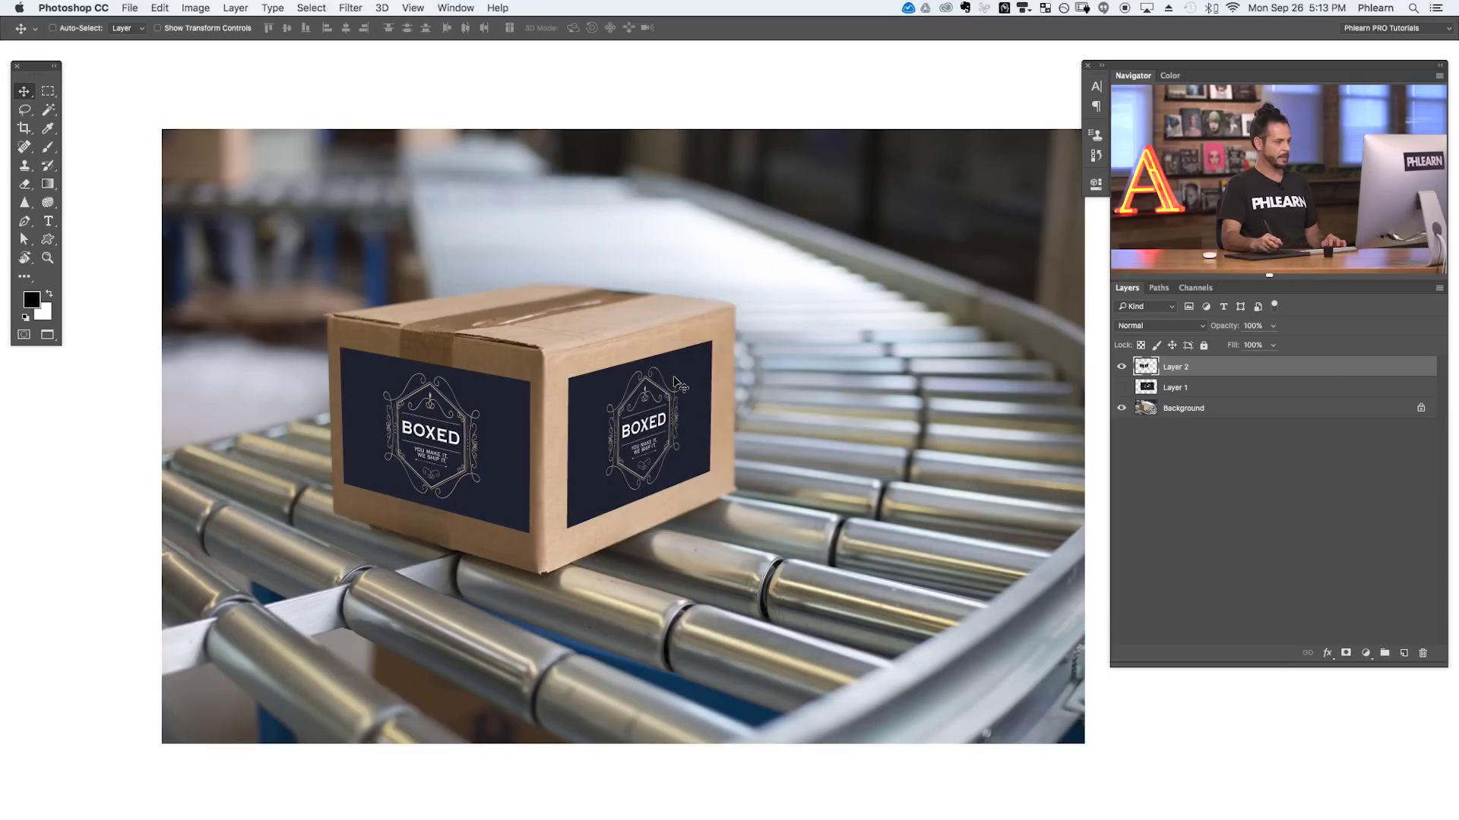
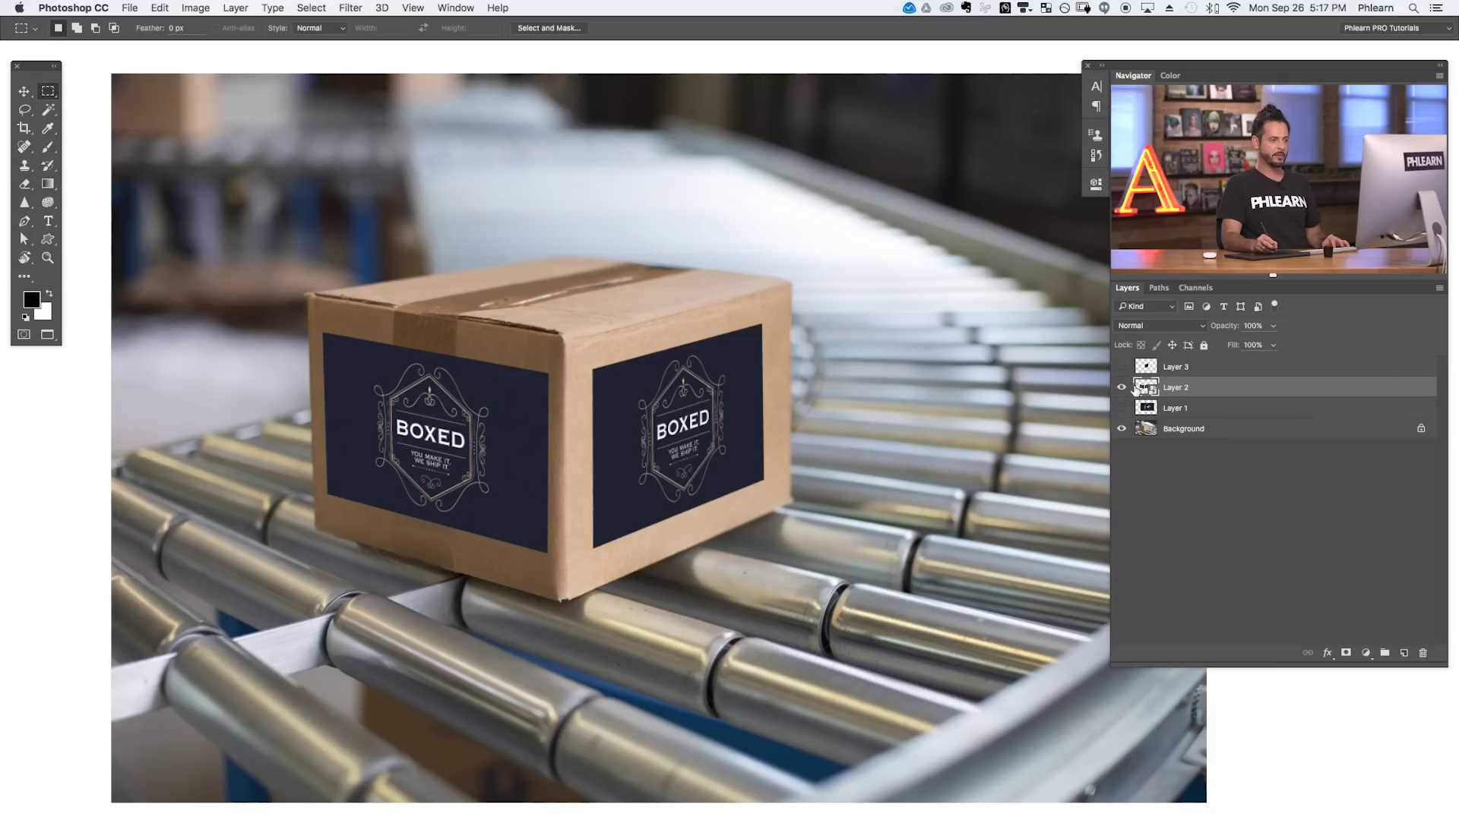
# Hide and show the Layer 2 logos beneath the hidden Layer 3 to check how they sit on the box.
pyautogui.click(1121, 388)
pyautogui.click(1121, 388)
pyautogui.click(1120, 387)
pyautogui.click(1120, 387)
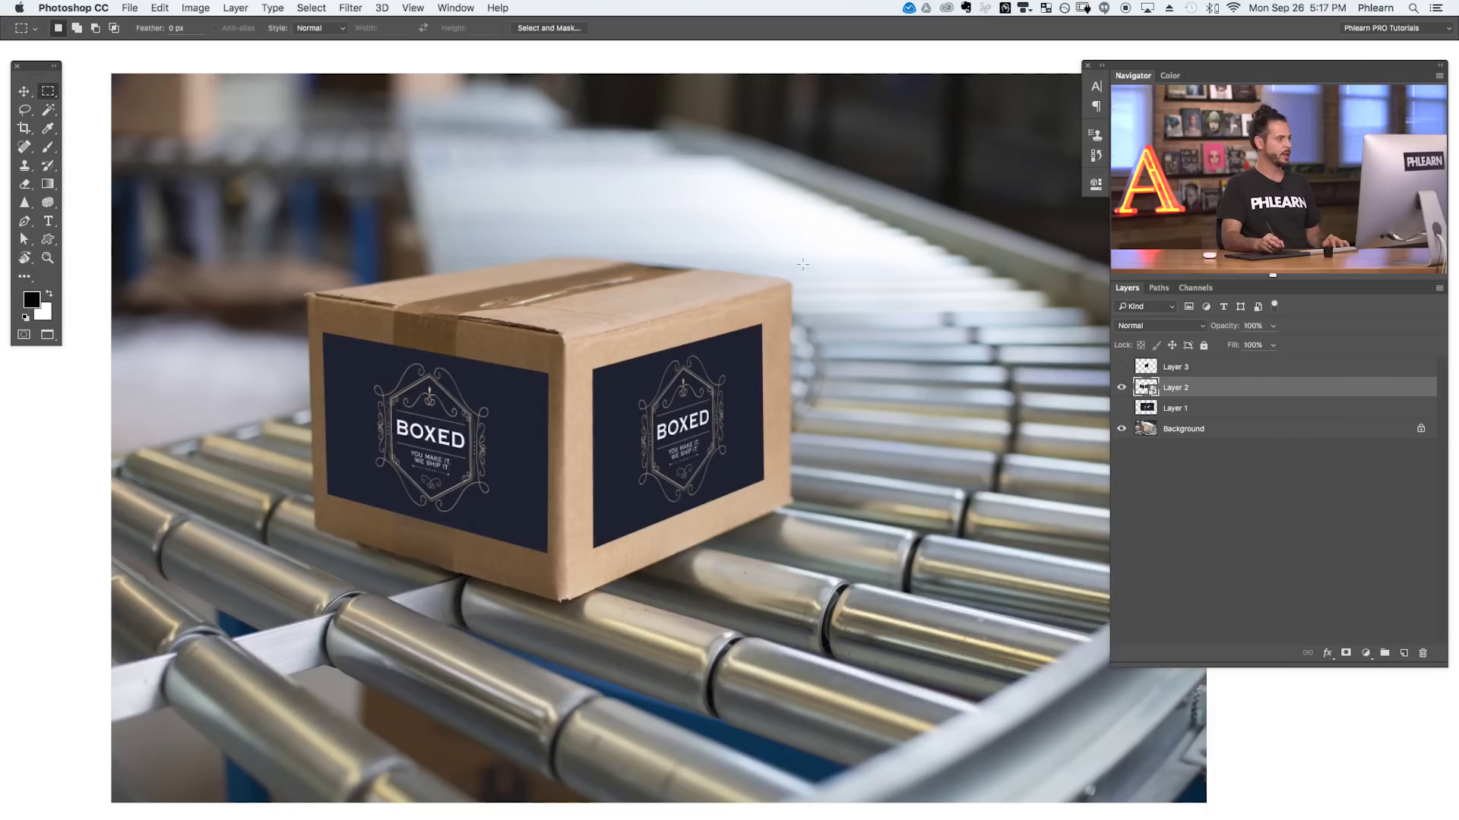
# Start a Tilt-Shift blur on the Layer 2 logos and raise its blur to 227 px.
pyautogui.click(350, 8)
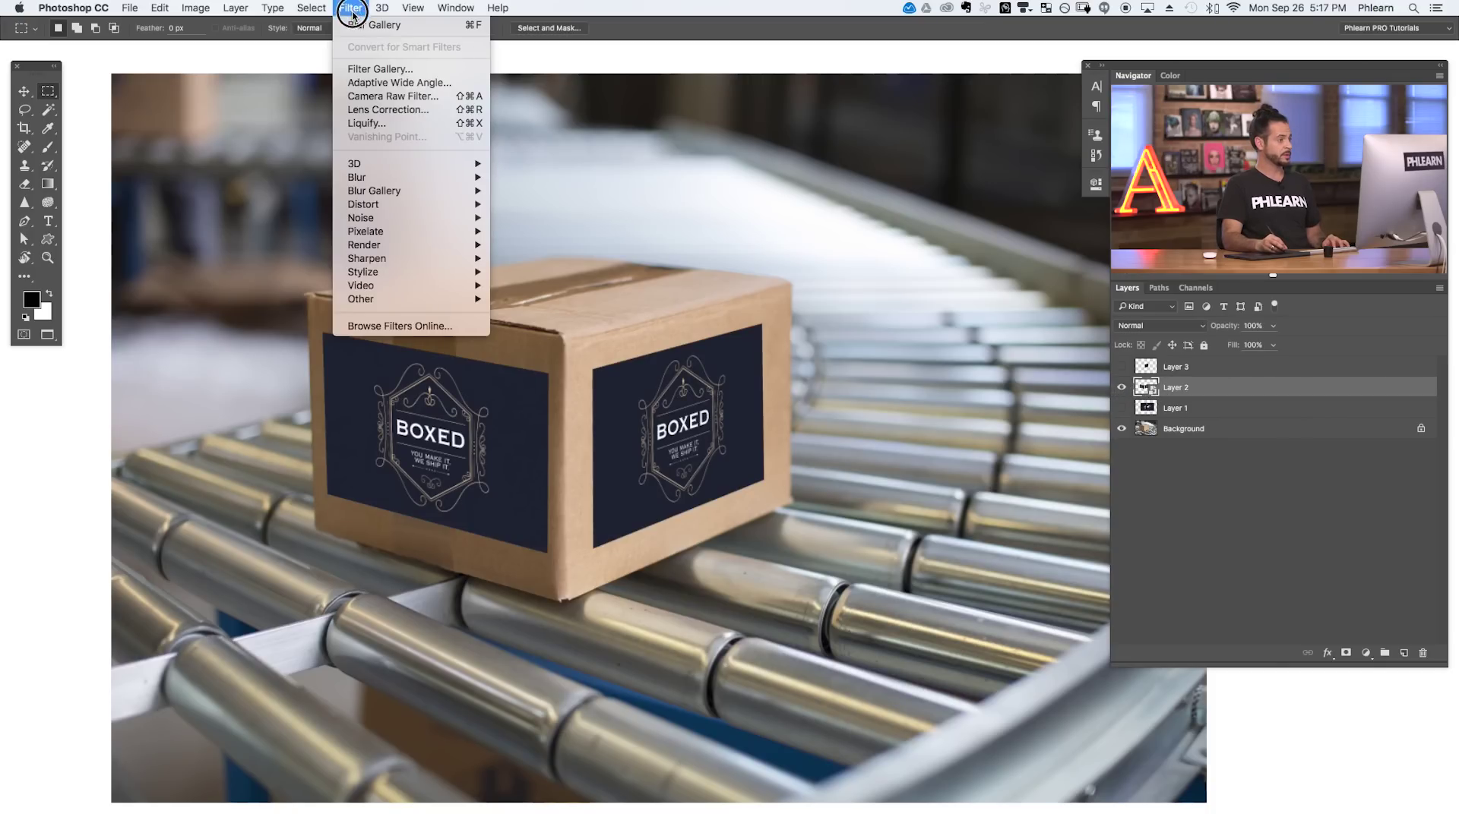
pyautogui.moveTo(372, 184)
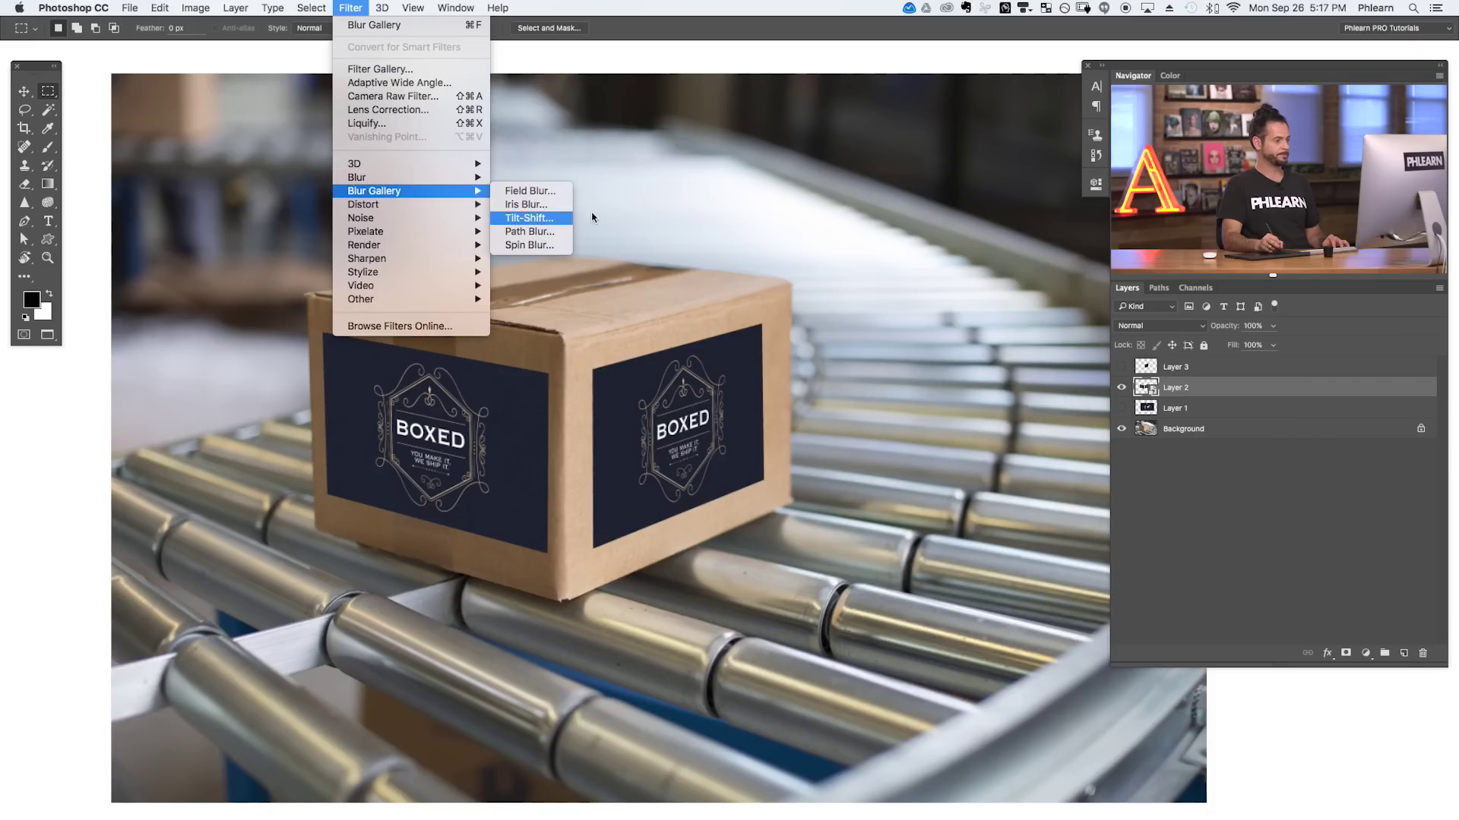
pyautogui.click(550, 220)
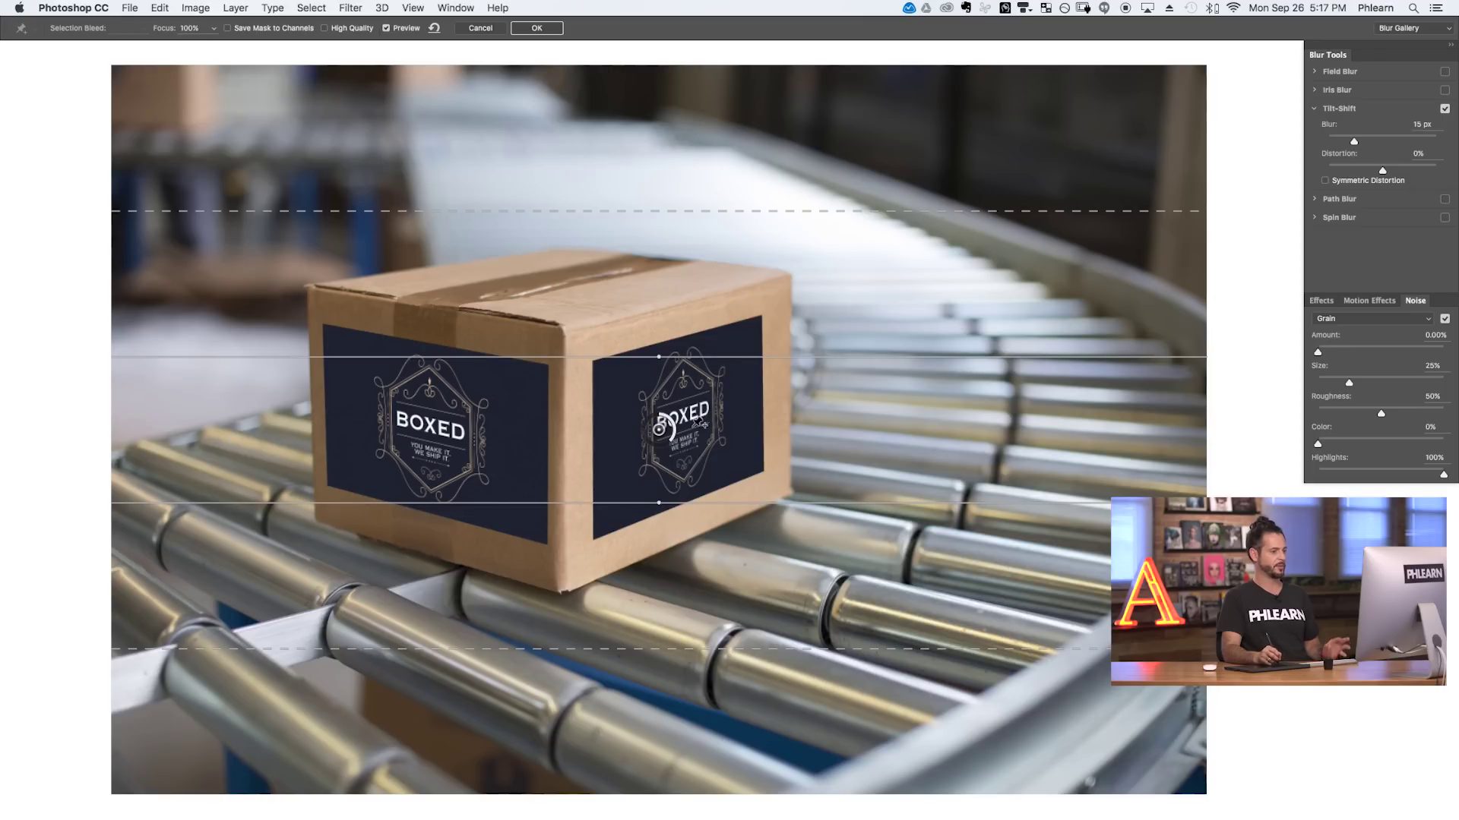
pyautogui.moveTo(1358, 139); pyautogui.dragTo(1389, 140)
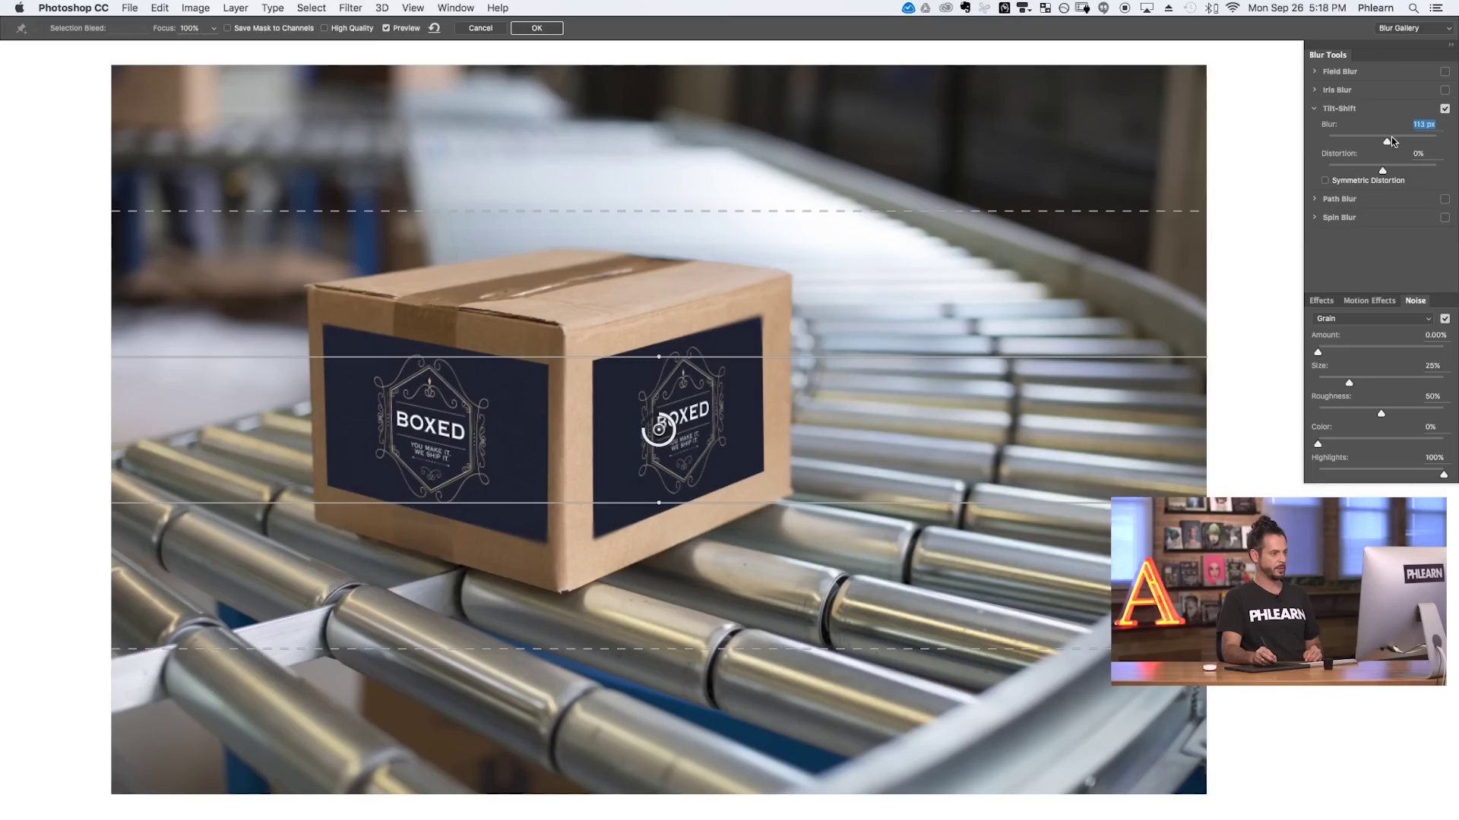
pyautogui.moveTo(1398, 139); pyautogui.dragTo(1413, 140)
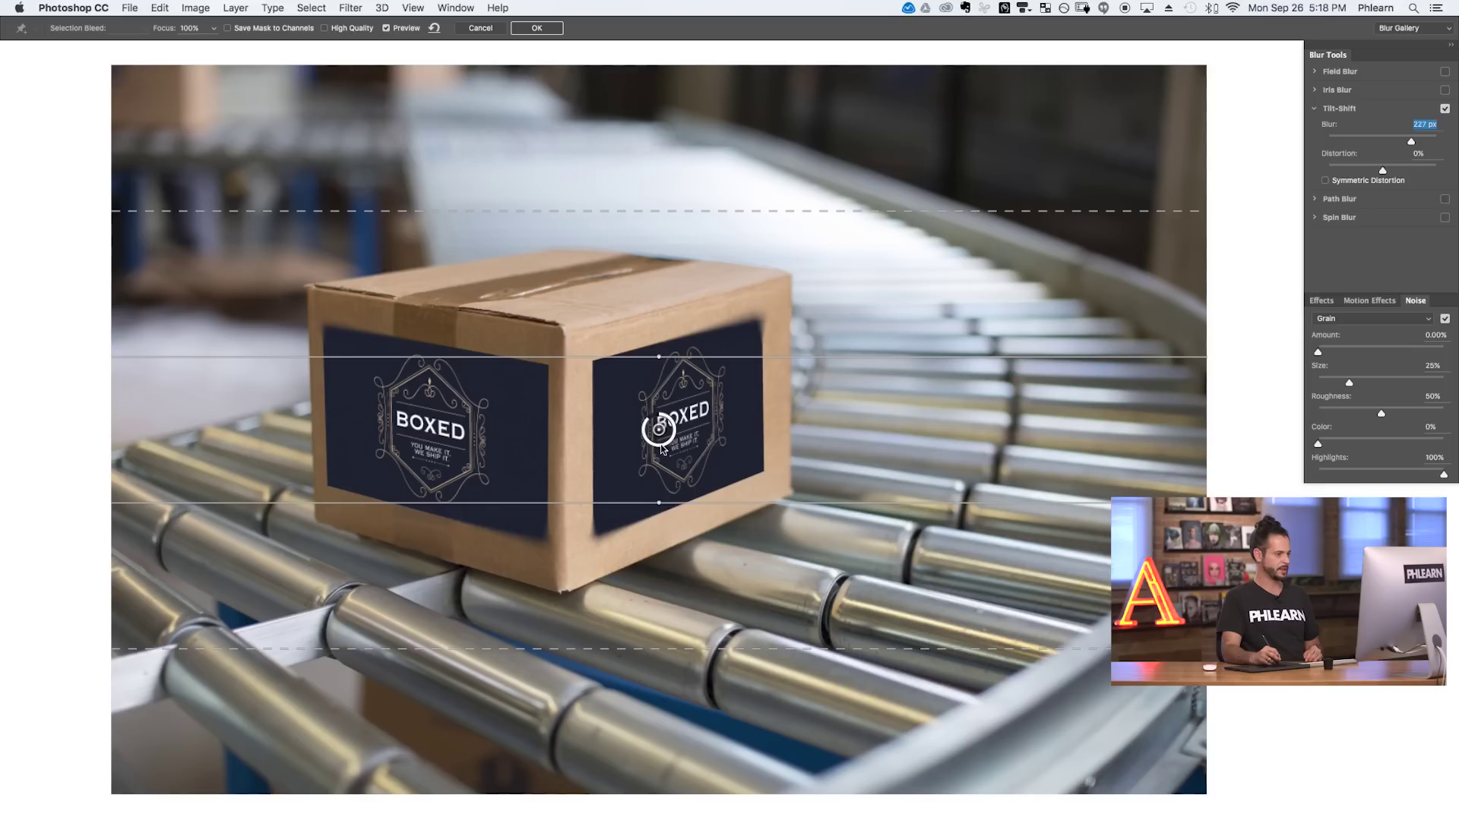
# Try the tilt-shift focus band lower on the box with a 45 px blur, and bring it back to the logos' mid-height.
pyautogui.moveTo(659, 430); pyautogui.dragTo(714, 530)
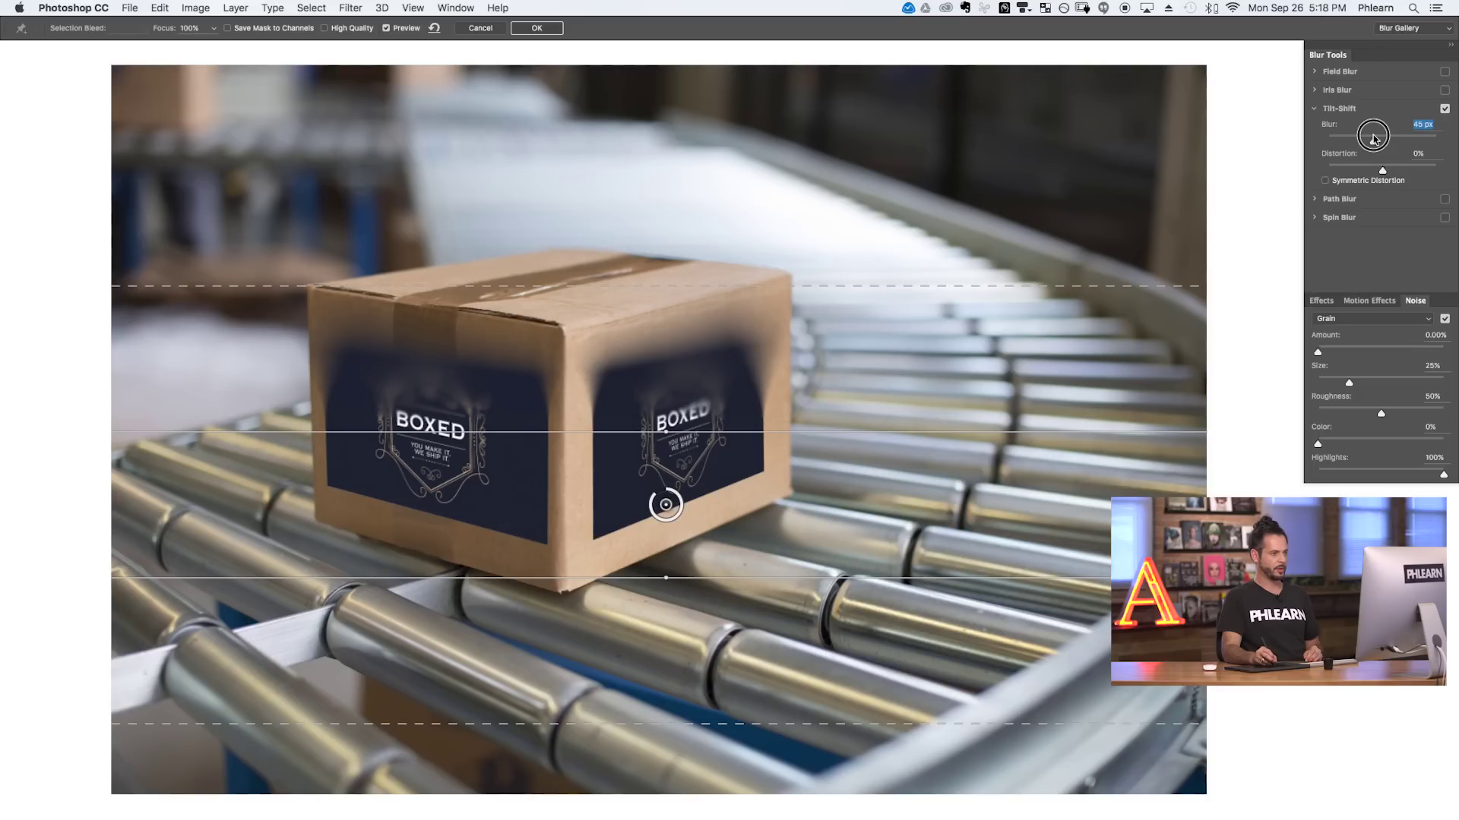
pyautogui.moveTo(666, 505)
pyautogui.mouseDown()
pyautogui.moveTo(662, 697)
pyautogui.moveTo(666, 506)
pyautogui.mouseUp()
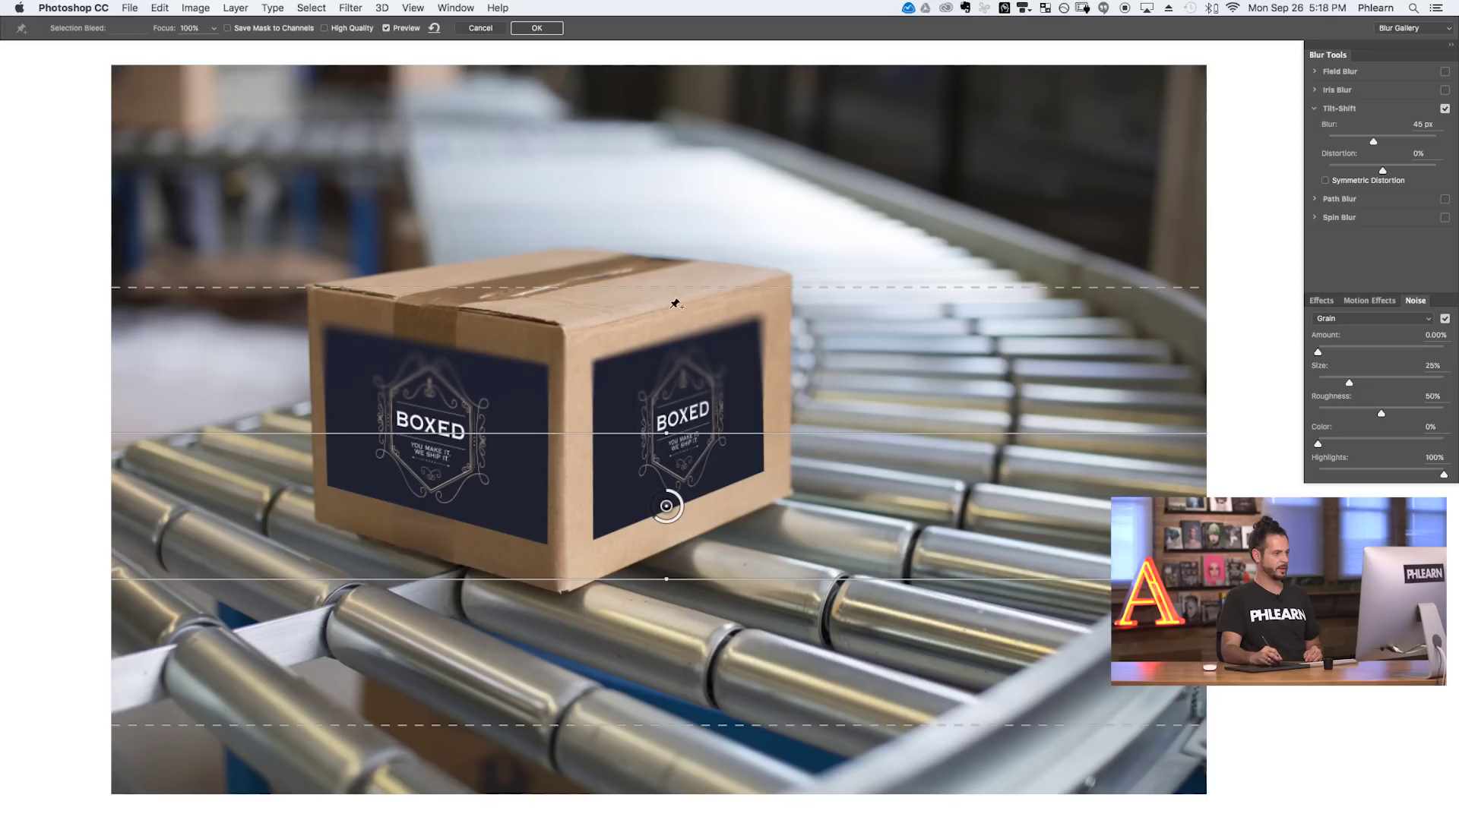
pyautogui.moveTo(666, 507); pyautogui.dragTo(647, 424)
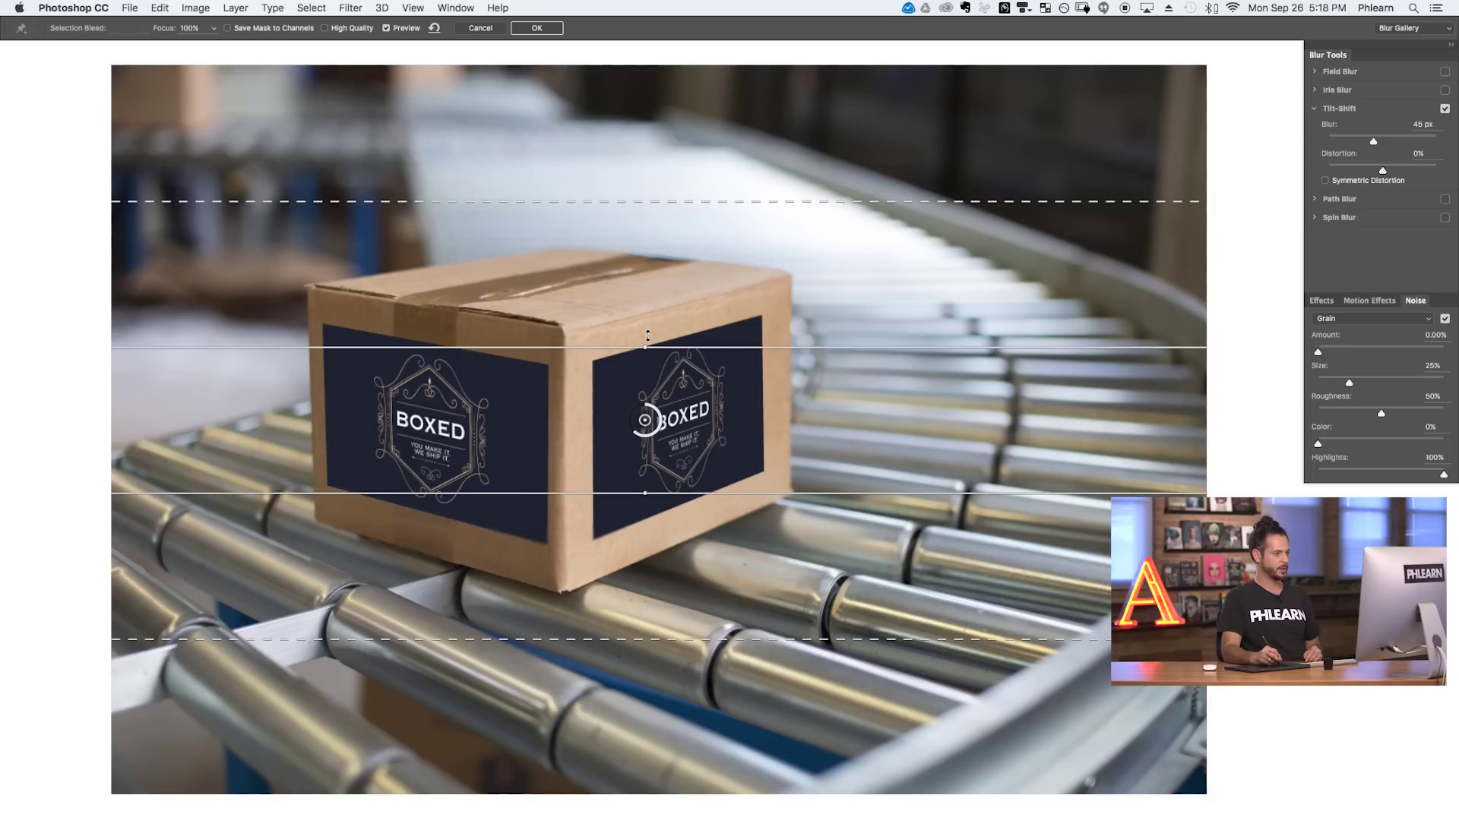
# Turn the focus band vertical, narrow its sharp zone to the box's front corner, and widen the blur transitions past both sides of the box.
pyautogui.moveTo(645, 341); pyautogui.dragTo(577, 418)
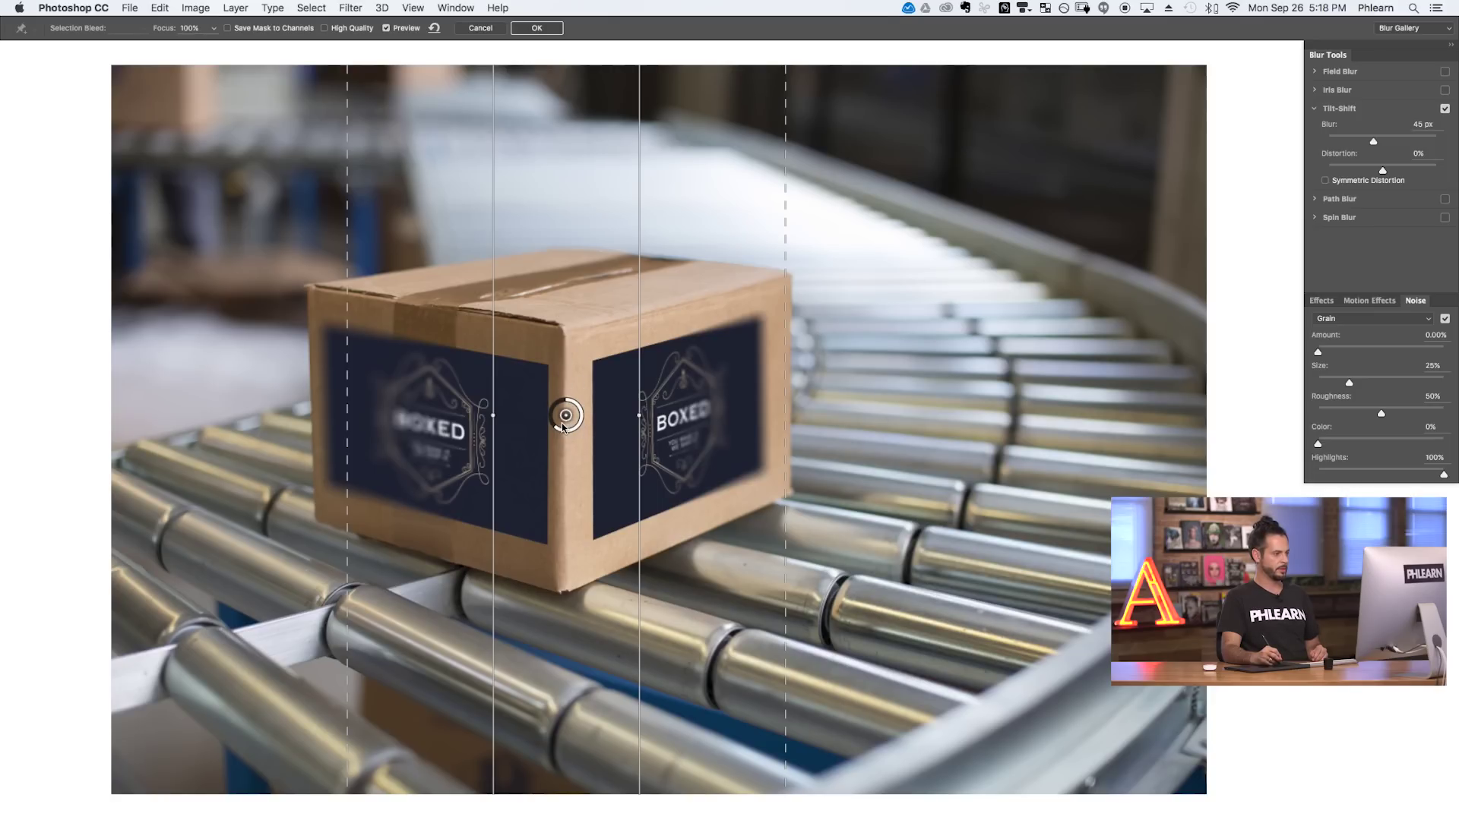
pyautogui.moveTo(636, 415); pyautogui.dragTo(597, 403)
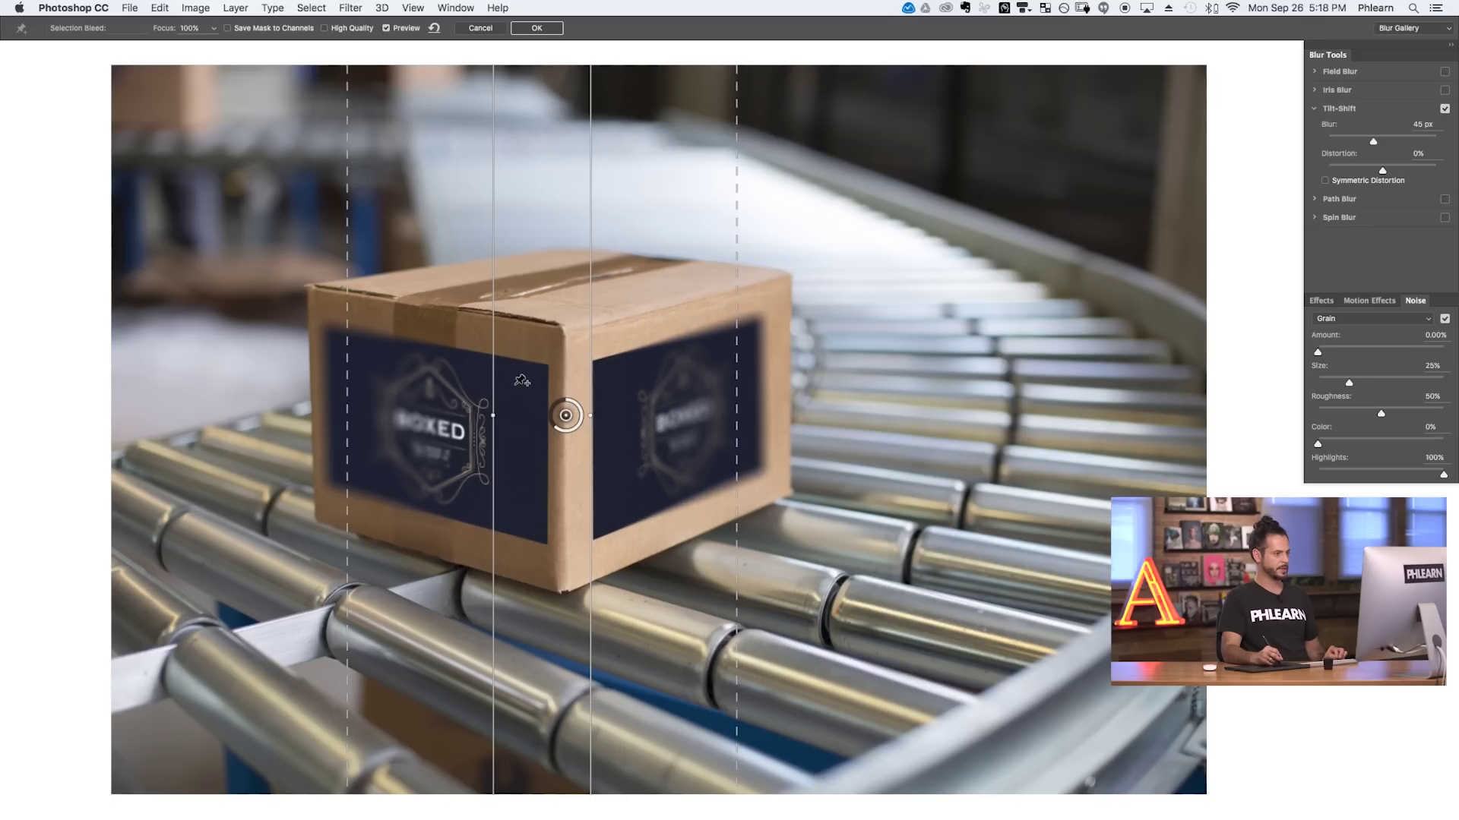
pyautogui.moveTo(498, 375); pyautogui.dragTo(549, 384)
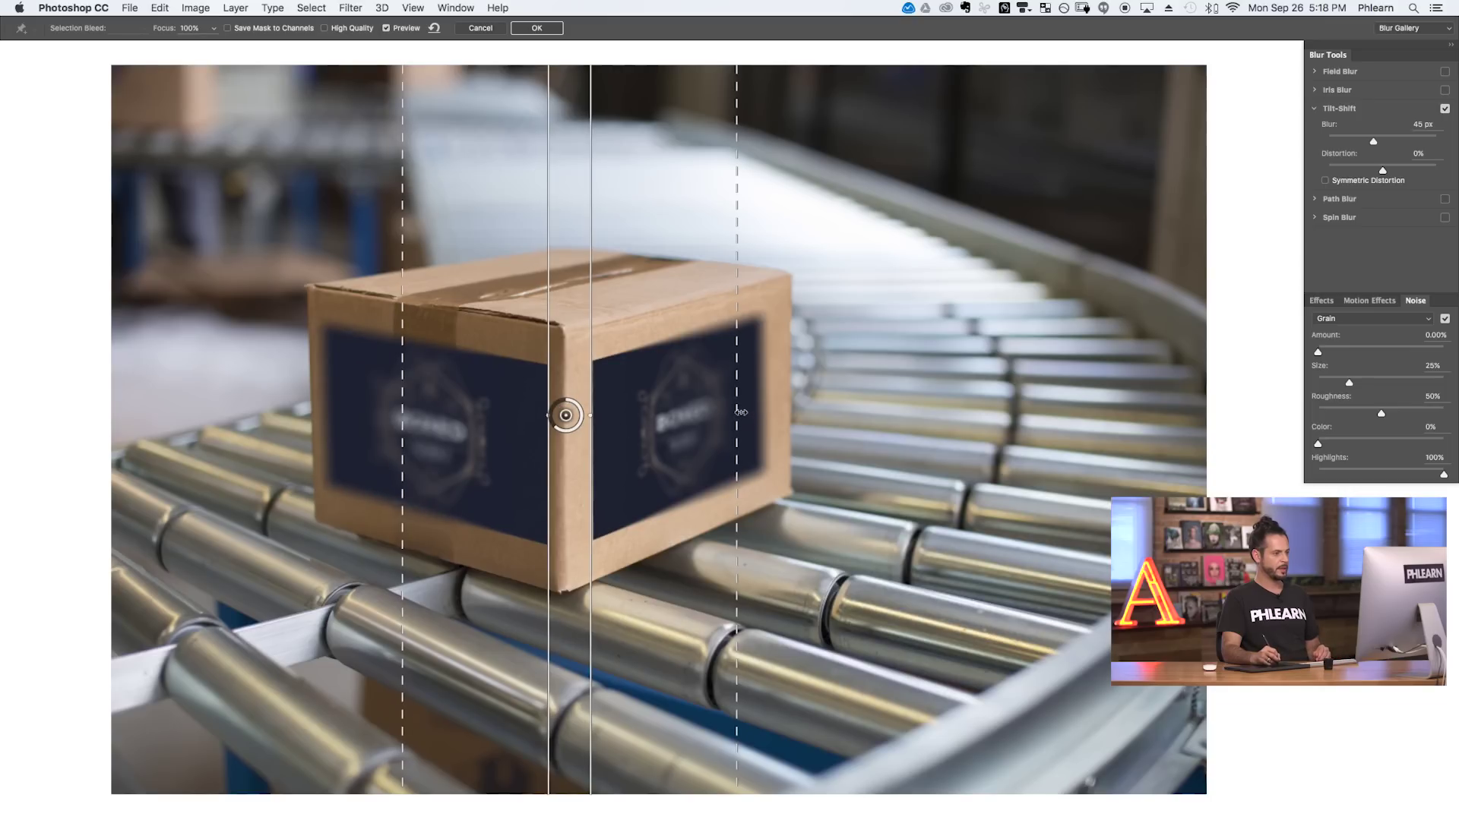
pyautogui.moveTo(739, 411); pyautogui.dragTo(862, 361)
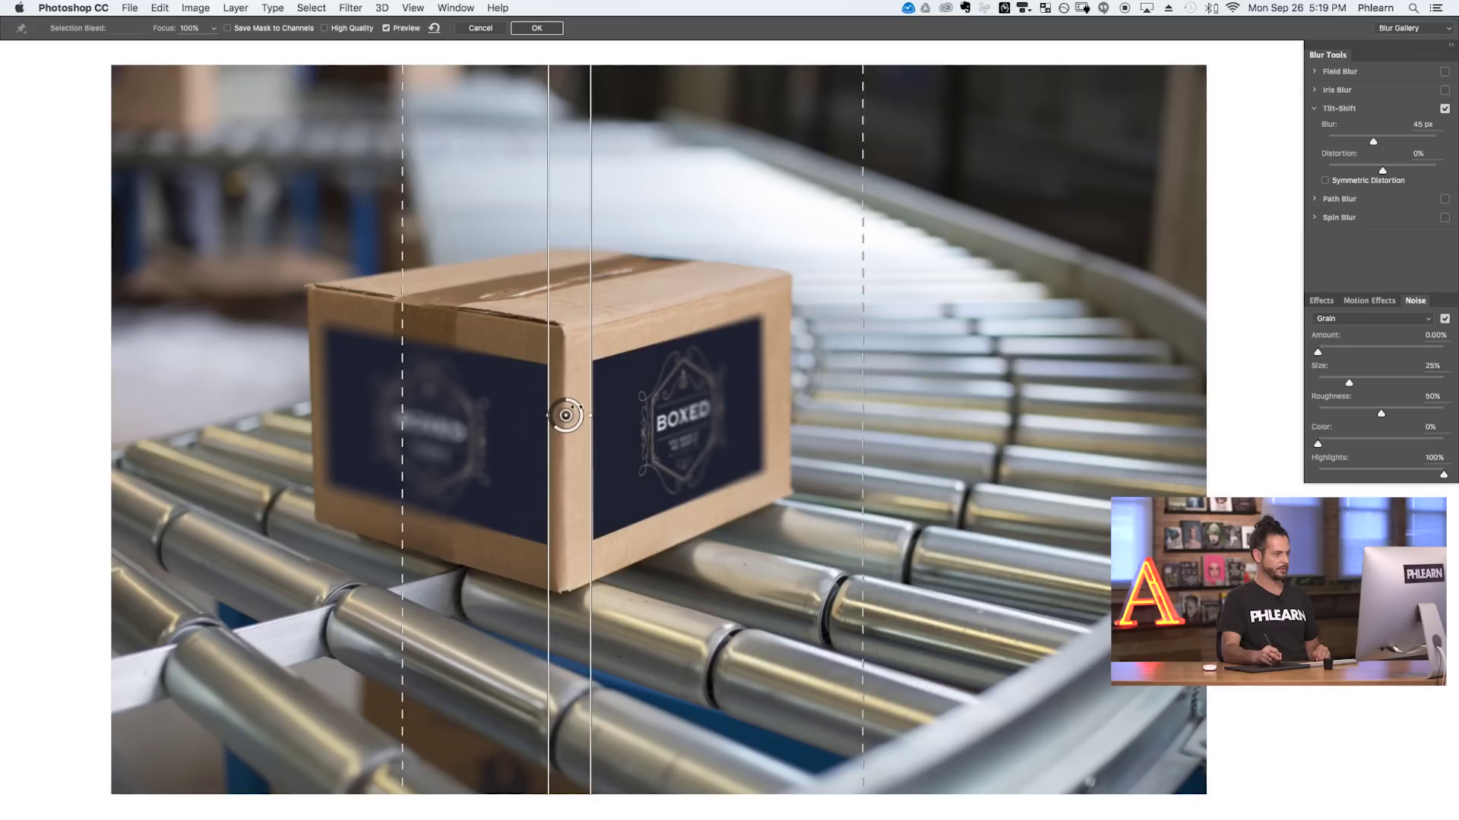
pyautogui.moveTo(400, 382); pyautogui.dragTo(171, 382)
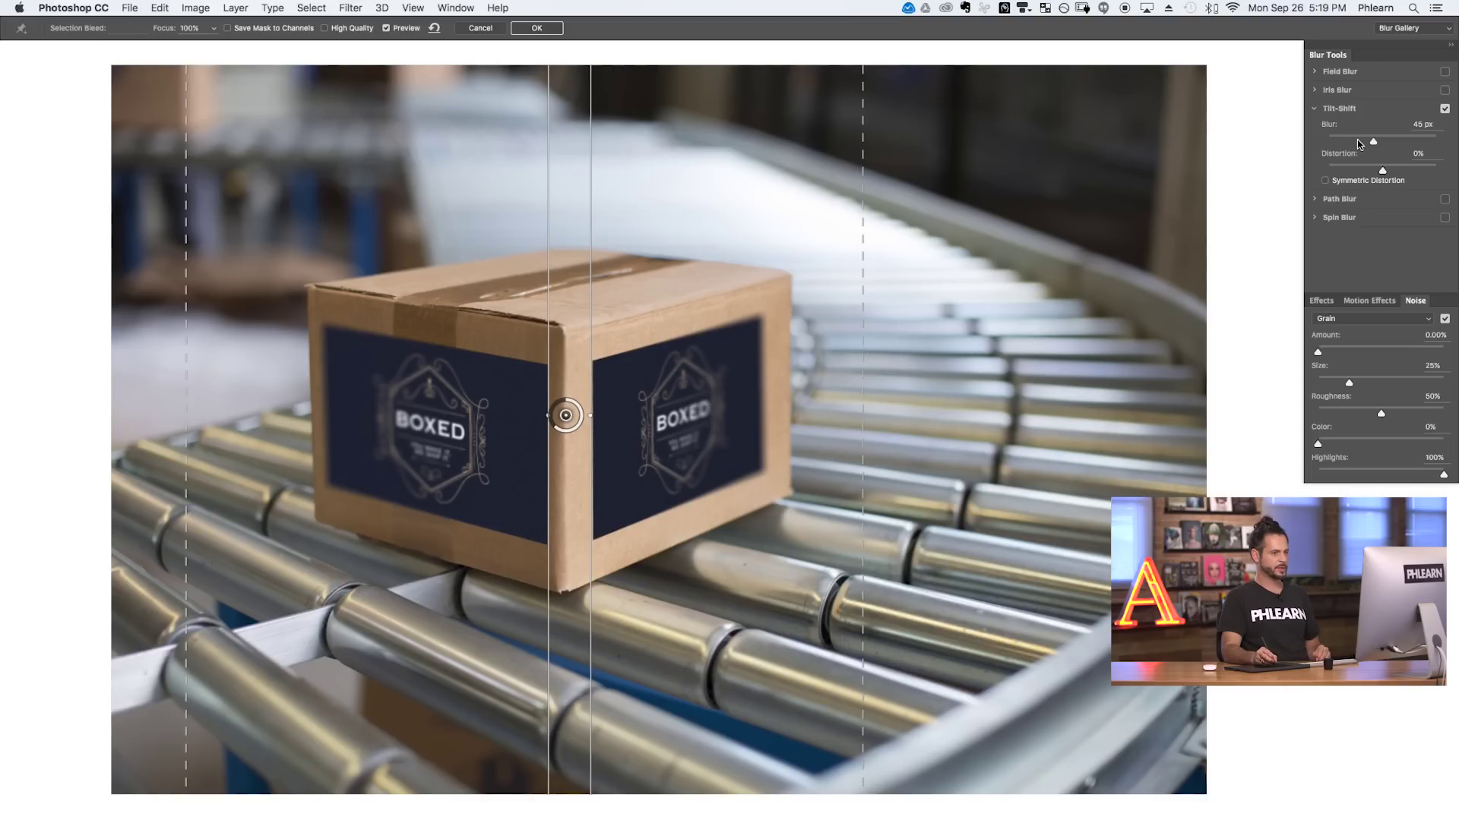
# Try a tilt-shift blur of 18 px and inspect both logos up close.
pyautogui.moveTo(1357, 142); pyautogui.dragTo(1356, 142)
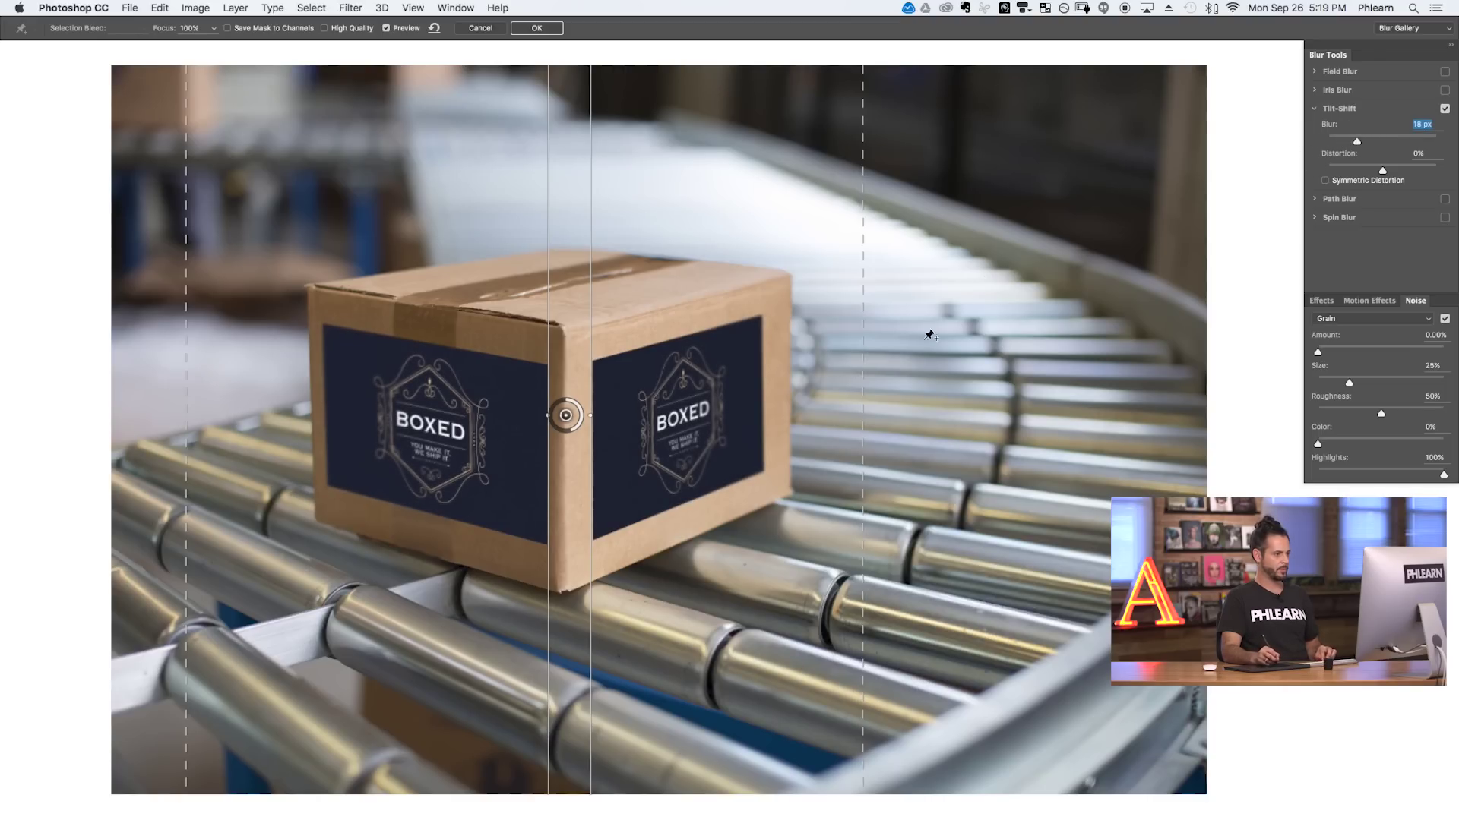
pyautogui.press('super+equal')
pyautogui.press('super+equal')
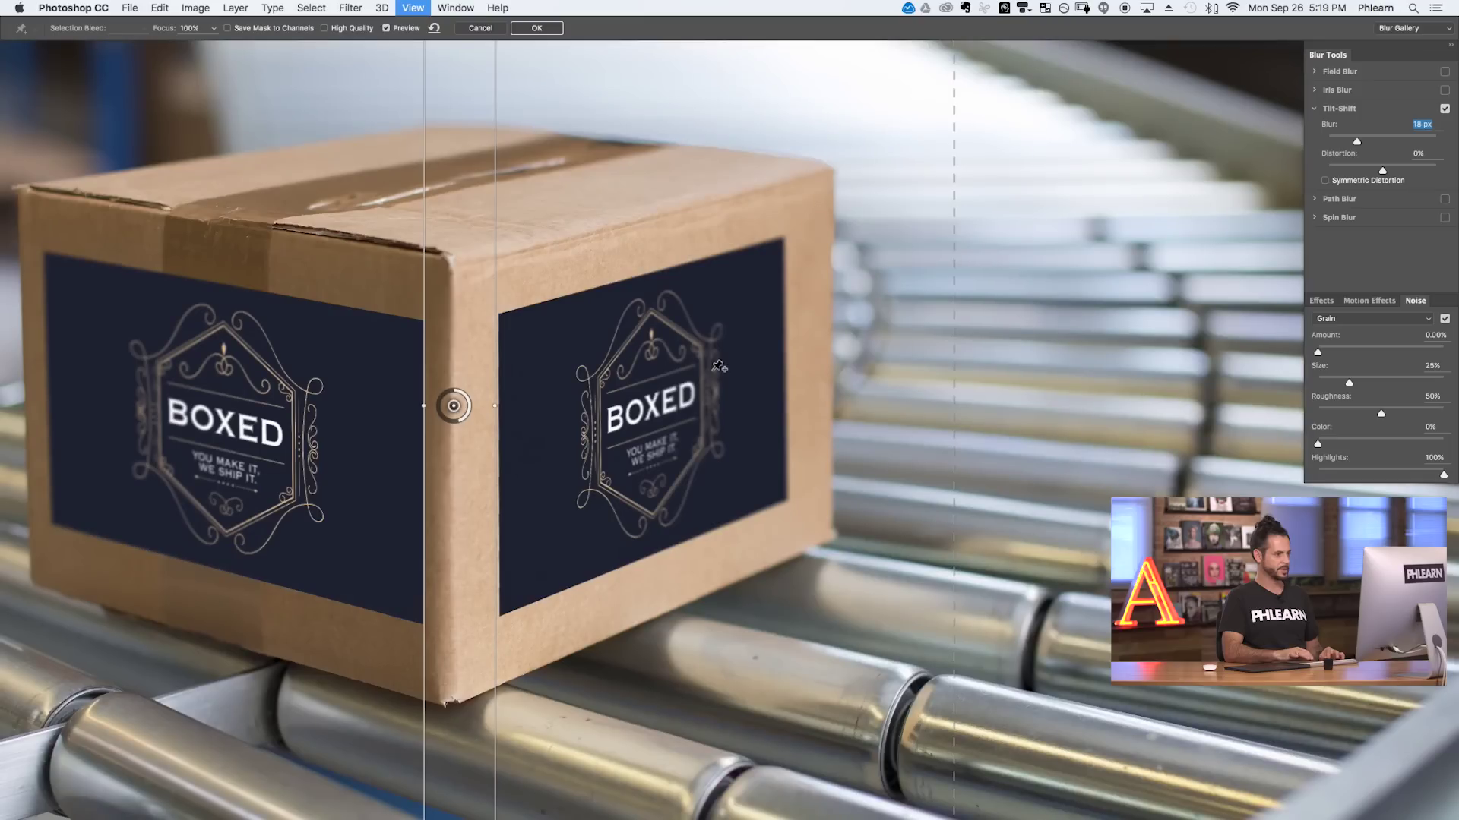
pyautogui.moveTo(636, 544); pyautogui.dragTo(737, 535)
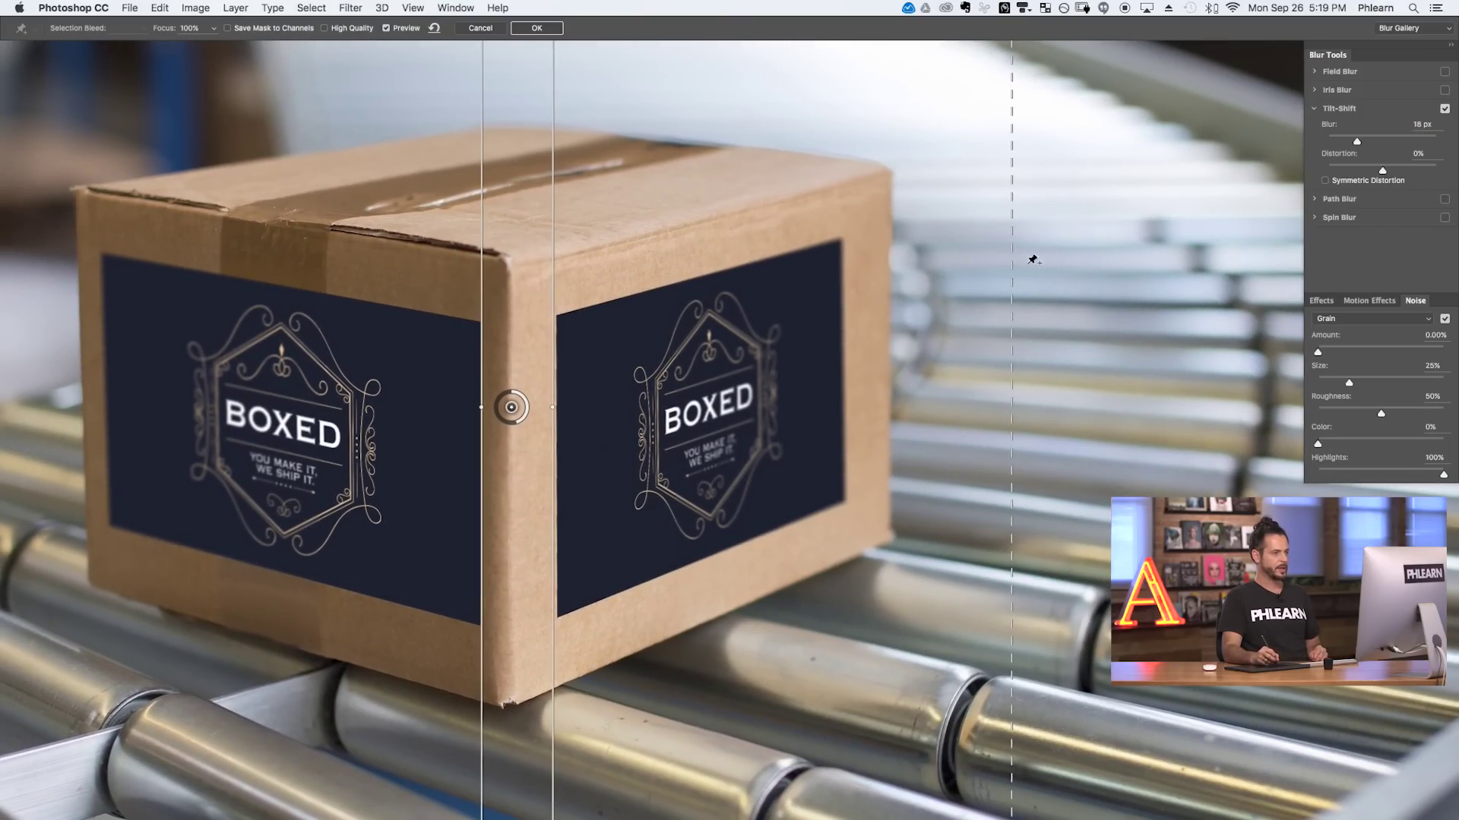
# Apply the tilt-shift with a 117 px blur and compare the logos with Layer 2's smart filters off and on.
pyautogui.moveTo(1357, 142); pyautogui.dragTo(1396, 140)
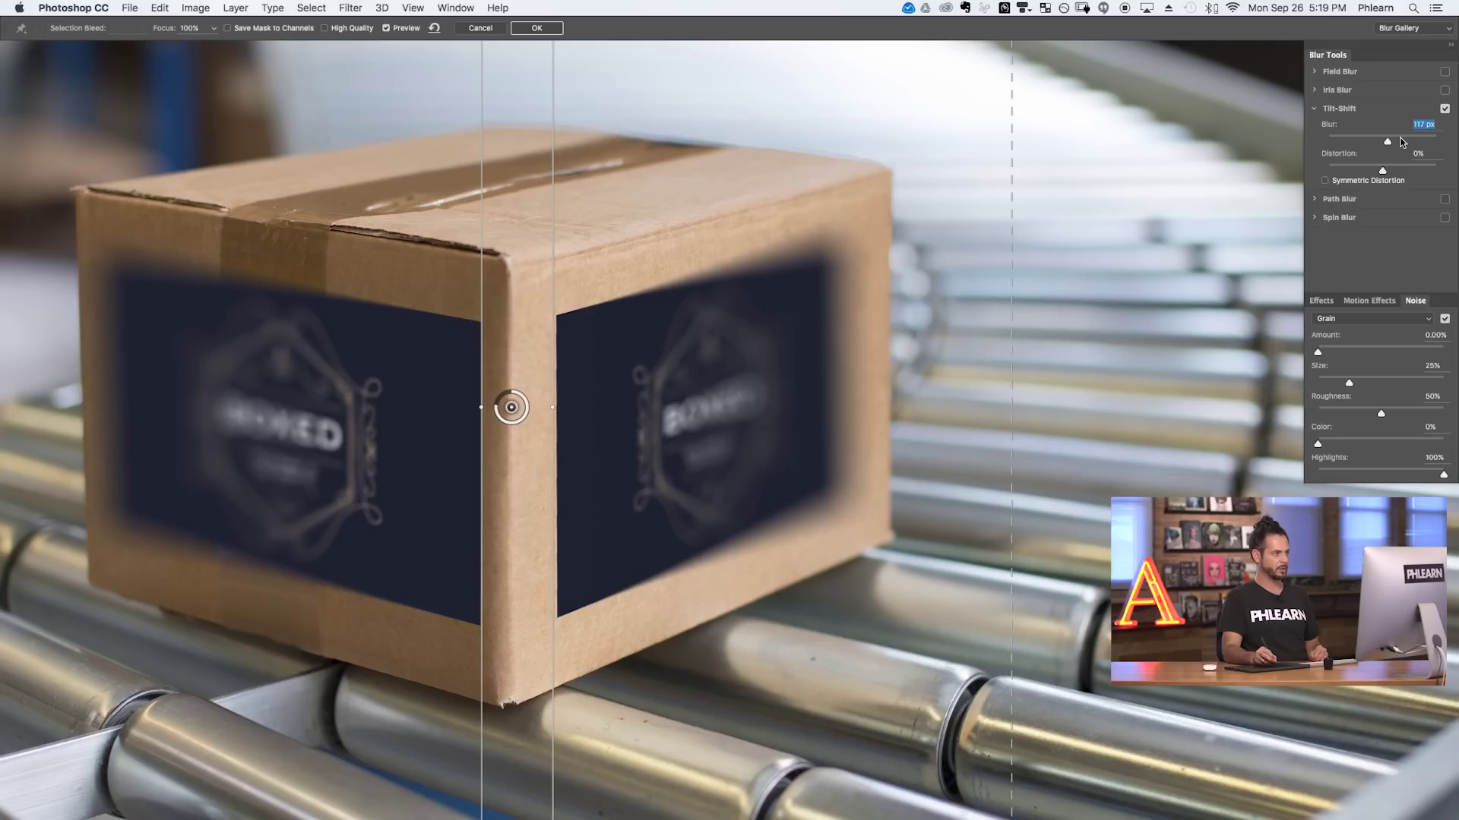
pyautogui.click(537, 28)
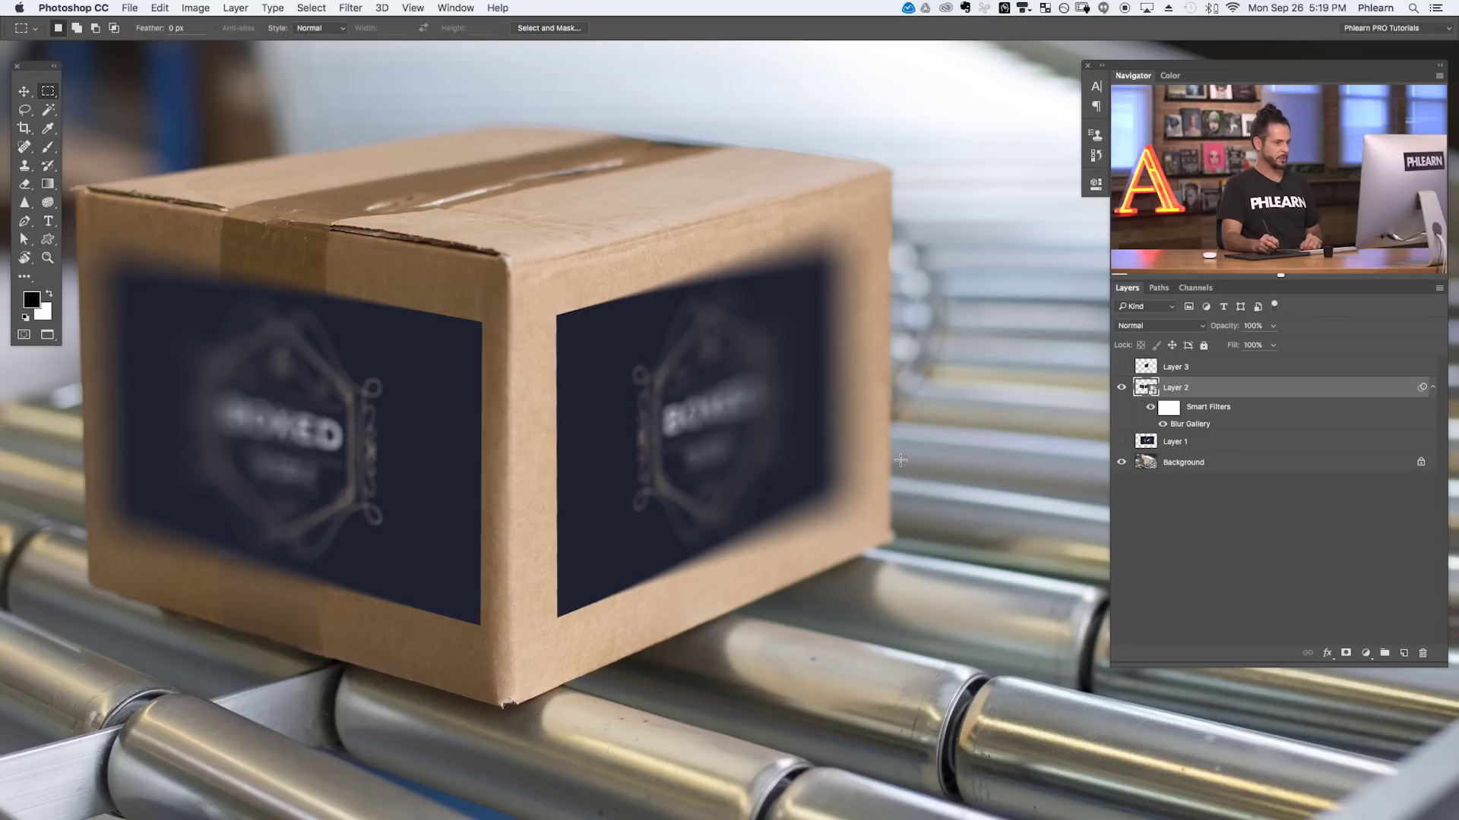
pyautogui.click(1151, 408)
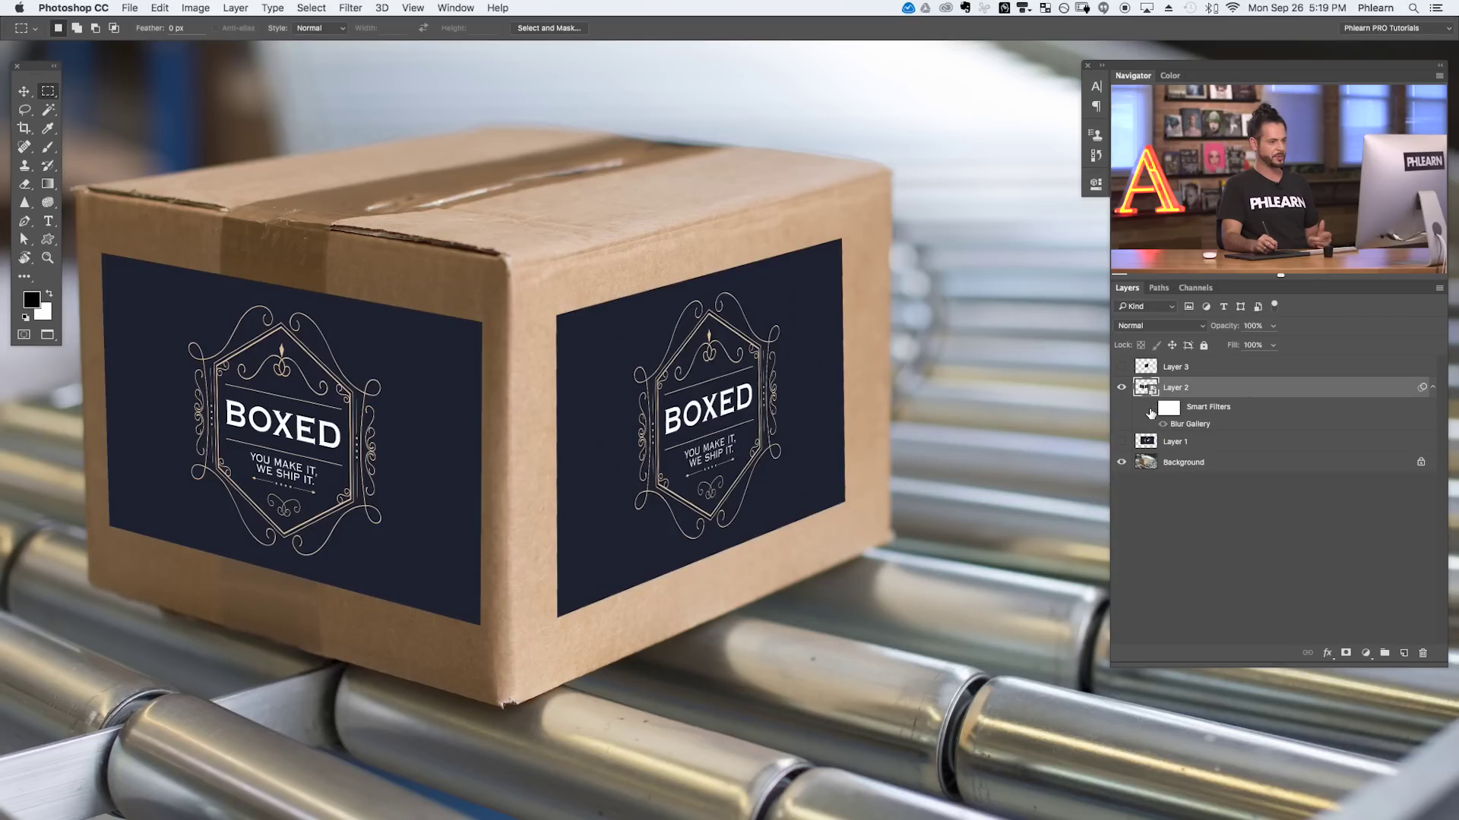
pyautogui.click(1150, 408)
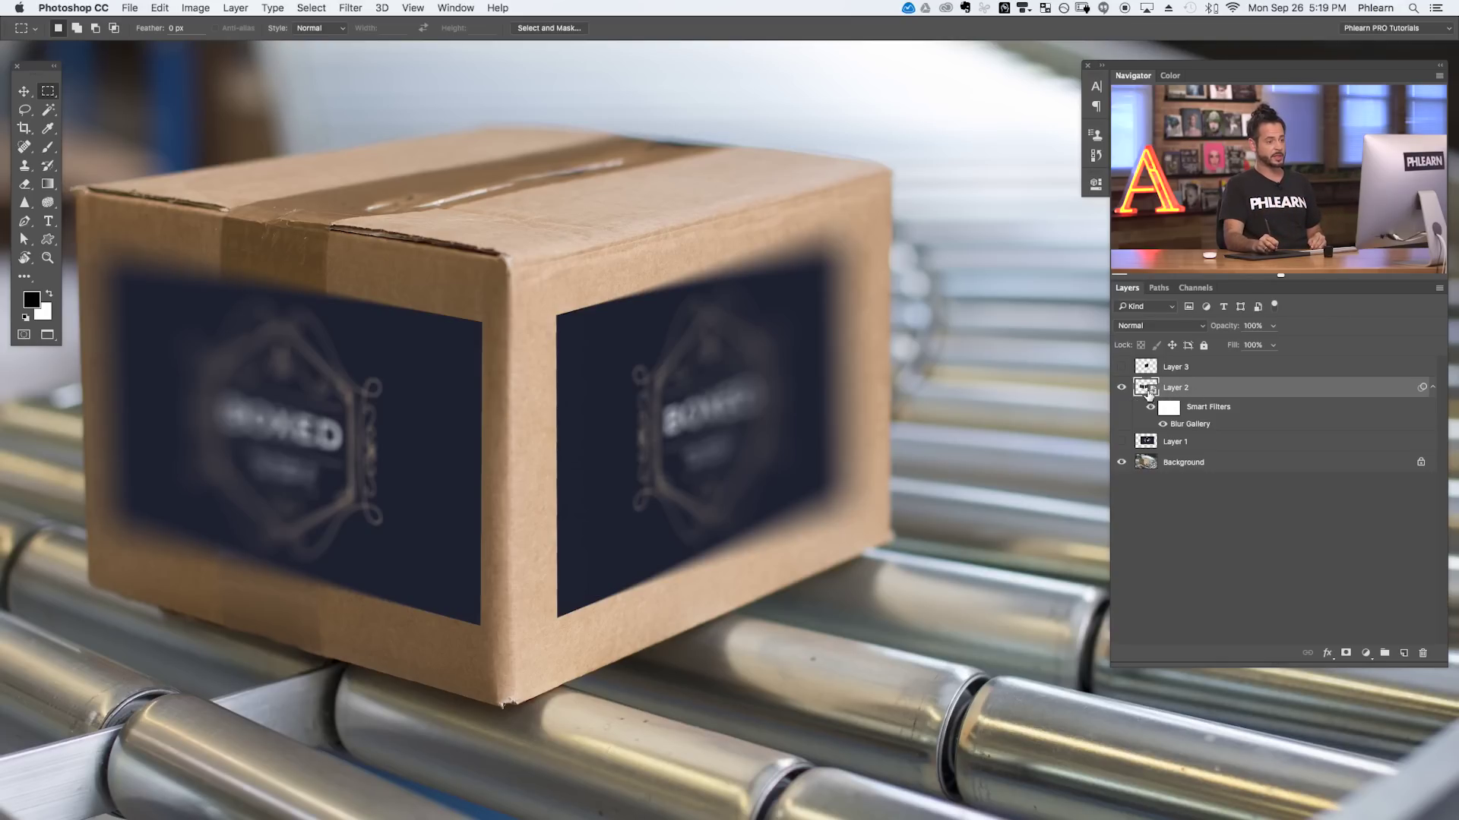
# Reopen Layer 2's Blur Gallery smart filter, reduce the tilt-shift blur to 15 px, and apply it.
pyautogui.doubleClick(1200, 424)
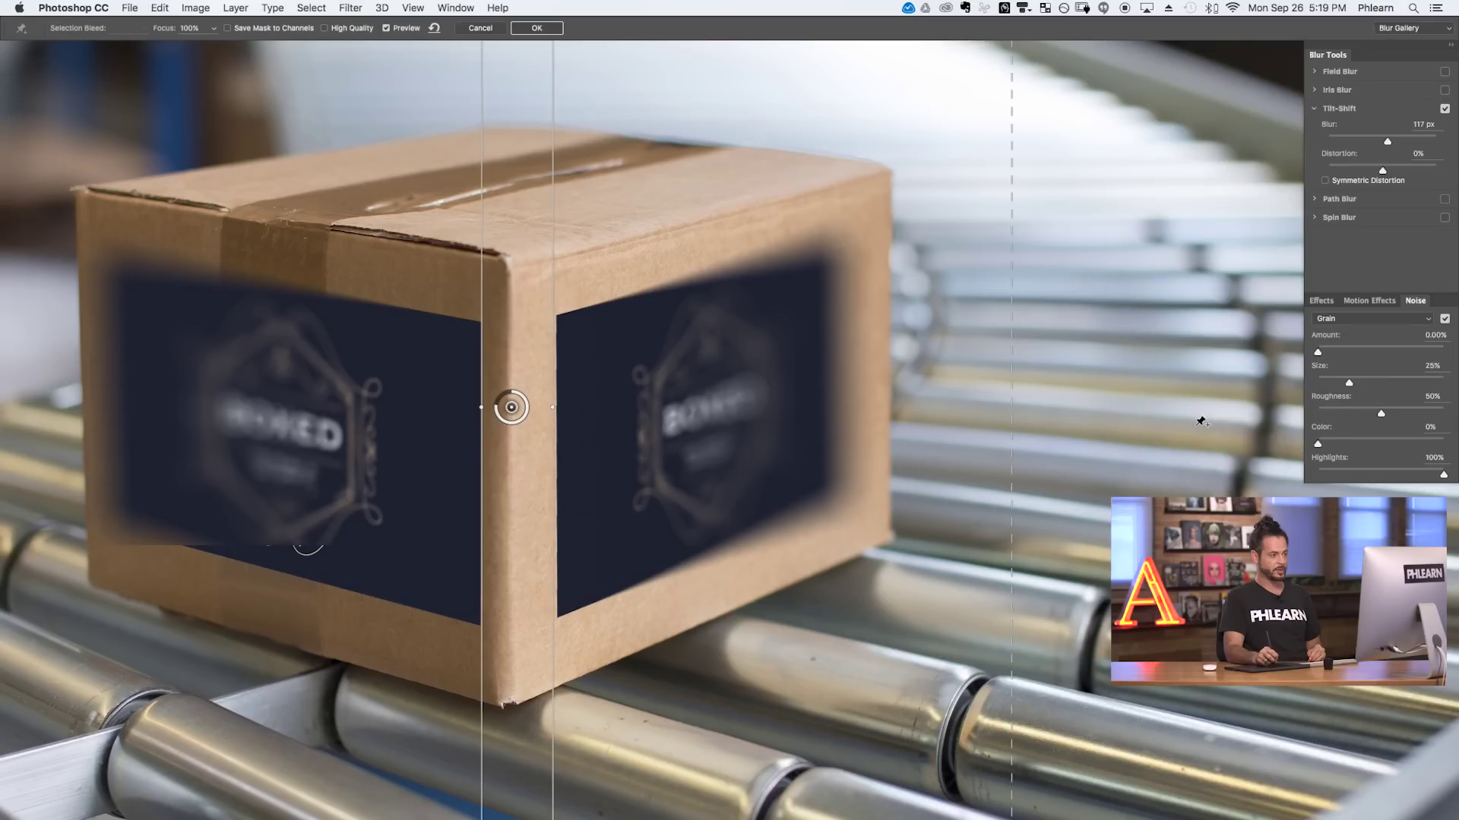
pyautogui.moveTo(1362, 137); pyautogui.dragTo(1355, 143)
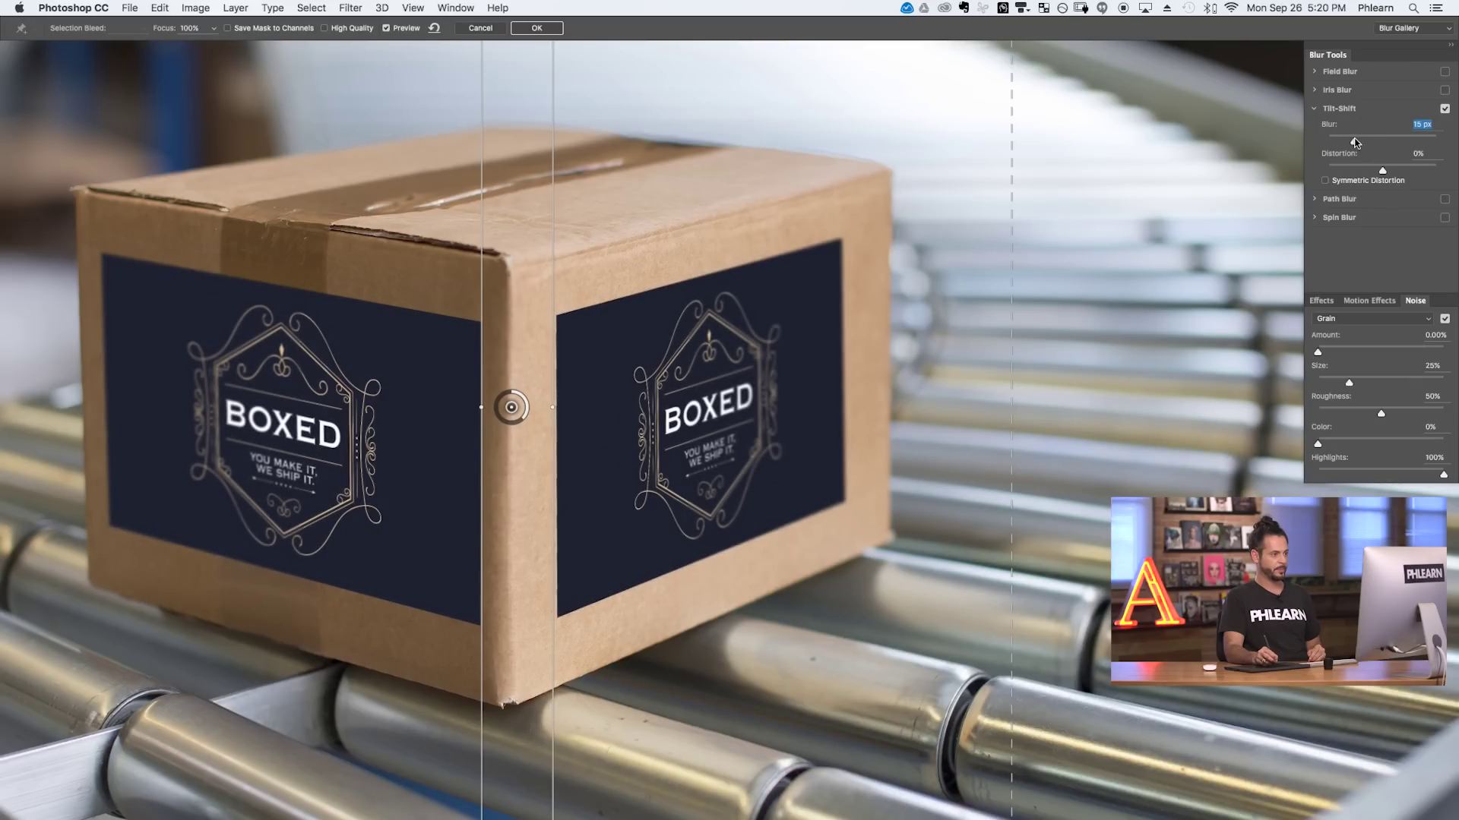
pyautogui.click(555, 28)
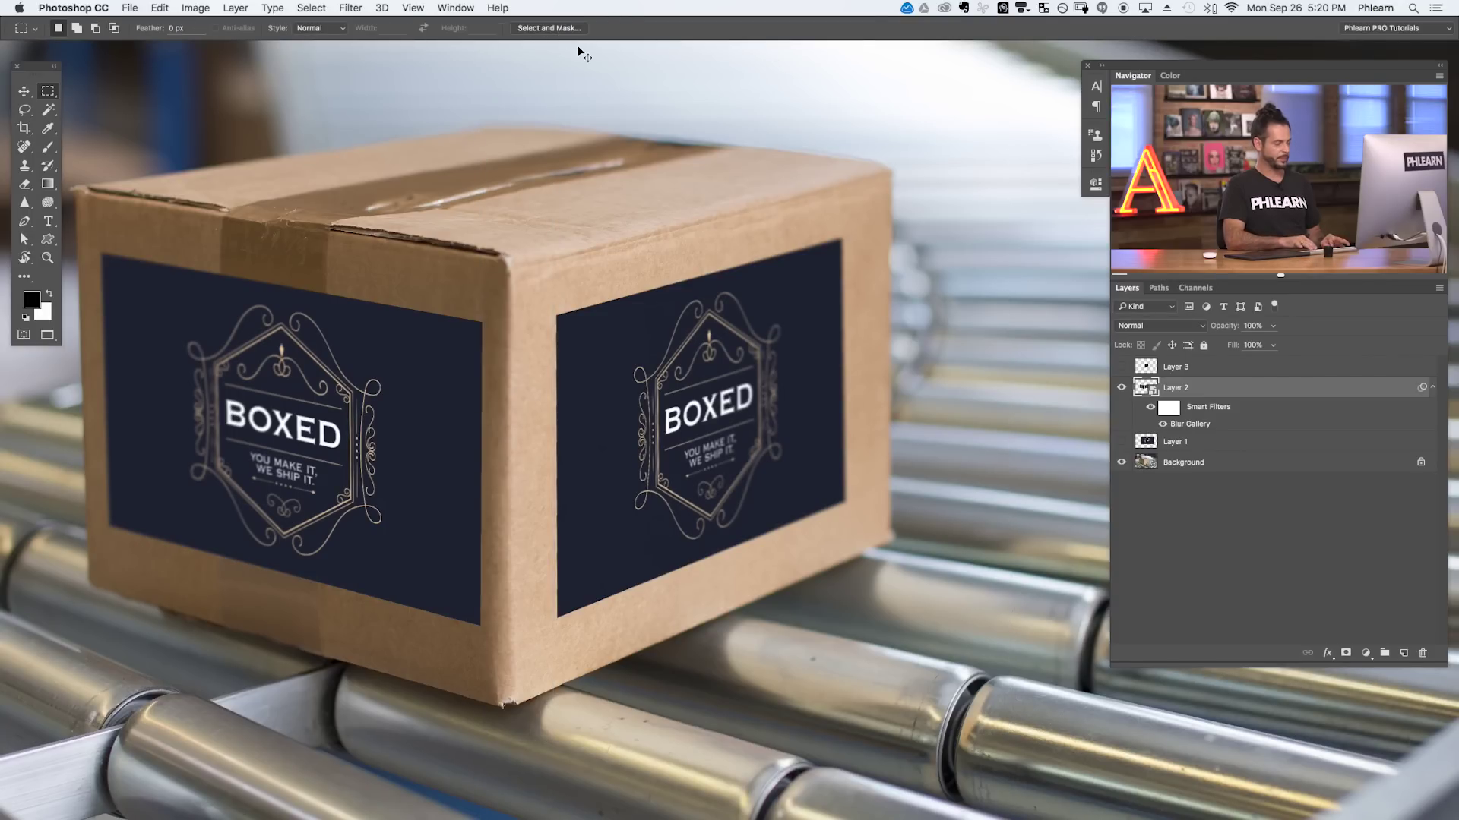
# Examine the blurred logos in the whole photo and up close at the right-hand logo's upper edge and ornaments.
pyautogui.press('super+minus')
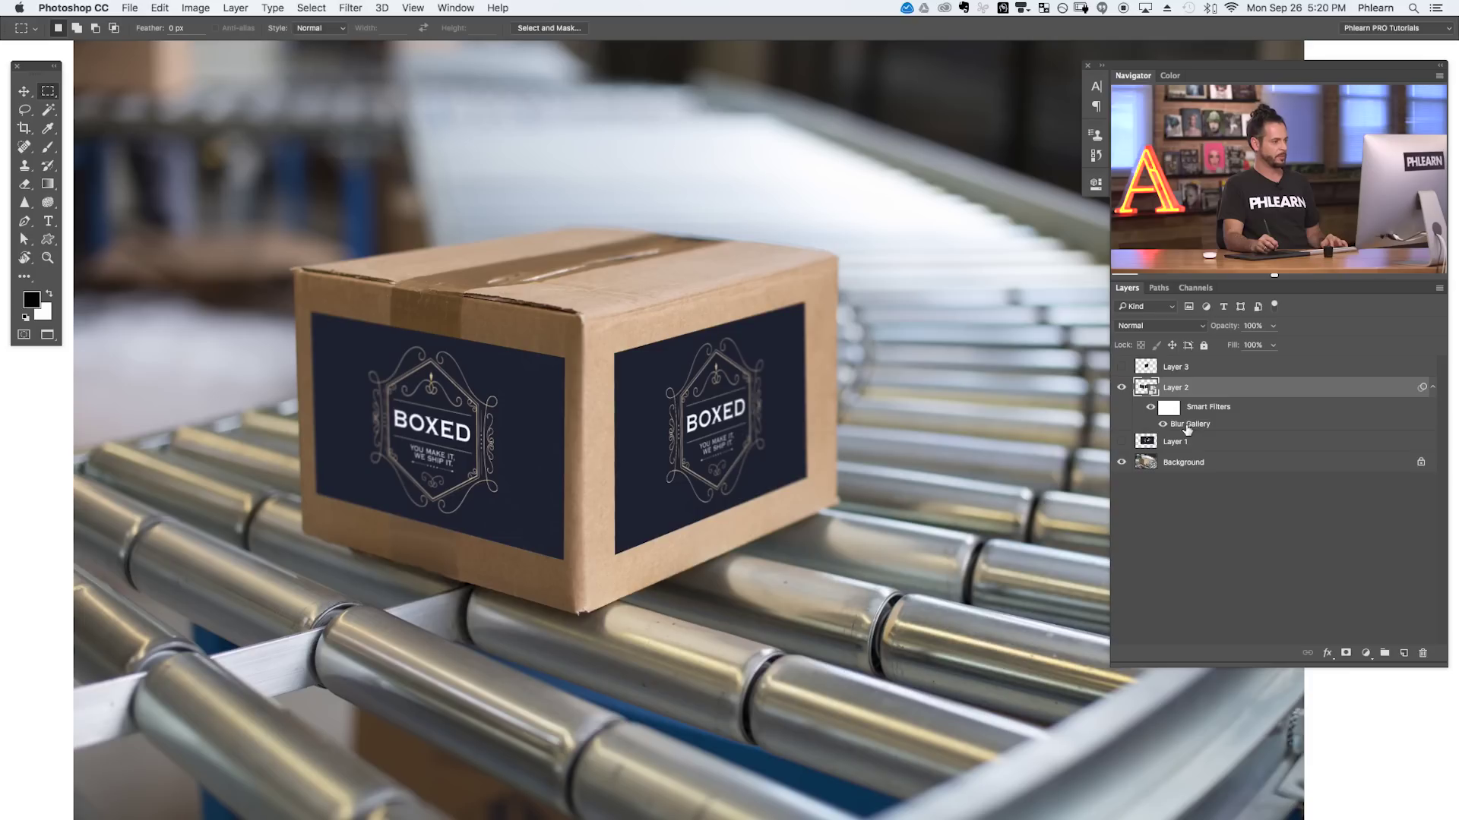
pyautogui.moveTo(869, 479); pyautogui.dragTo(829, 479)
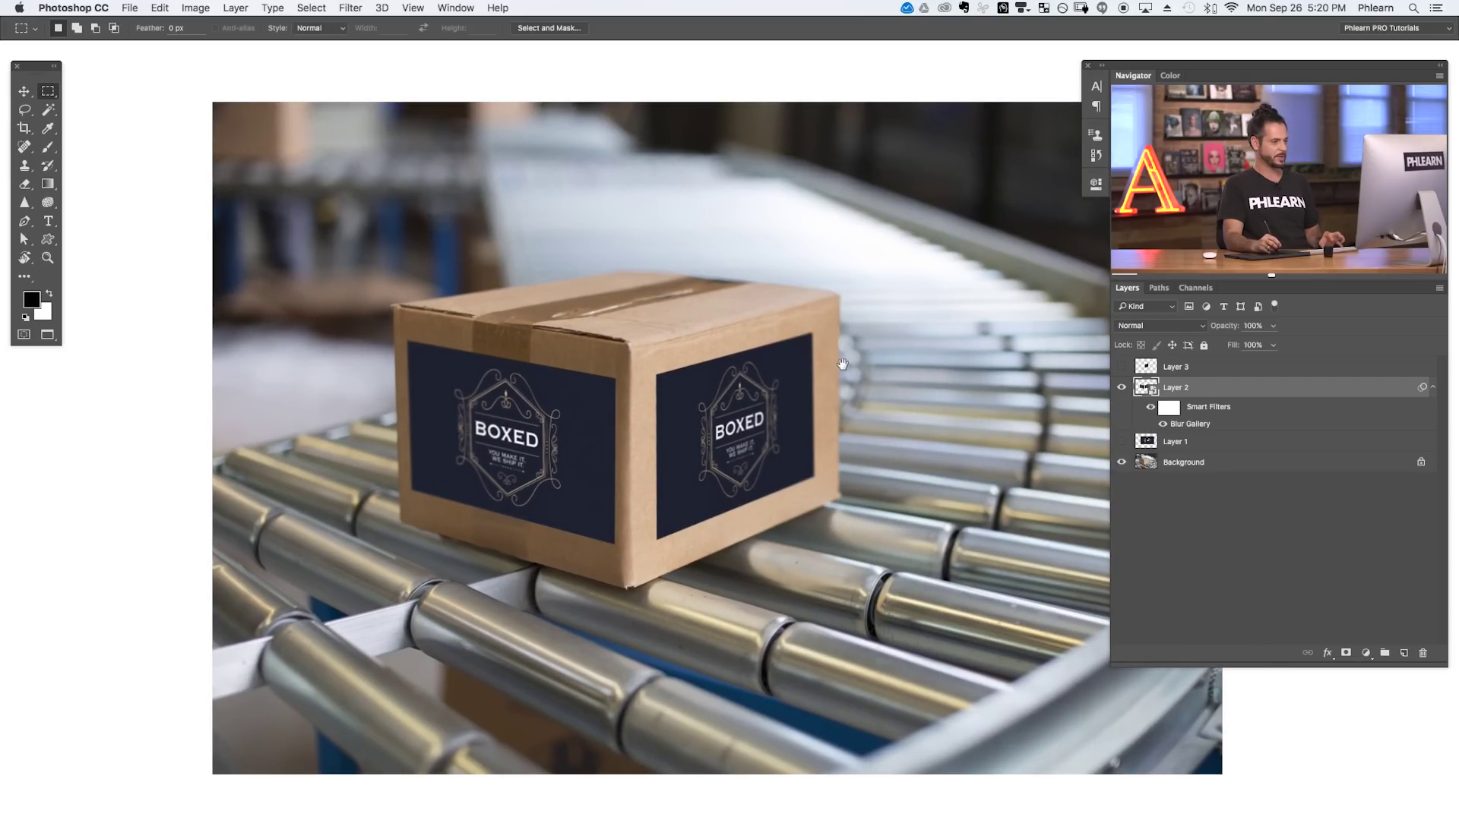
pyautogui.moveTo(790, 355); pyautogui.dragTo(743, 332)
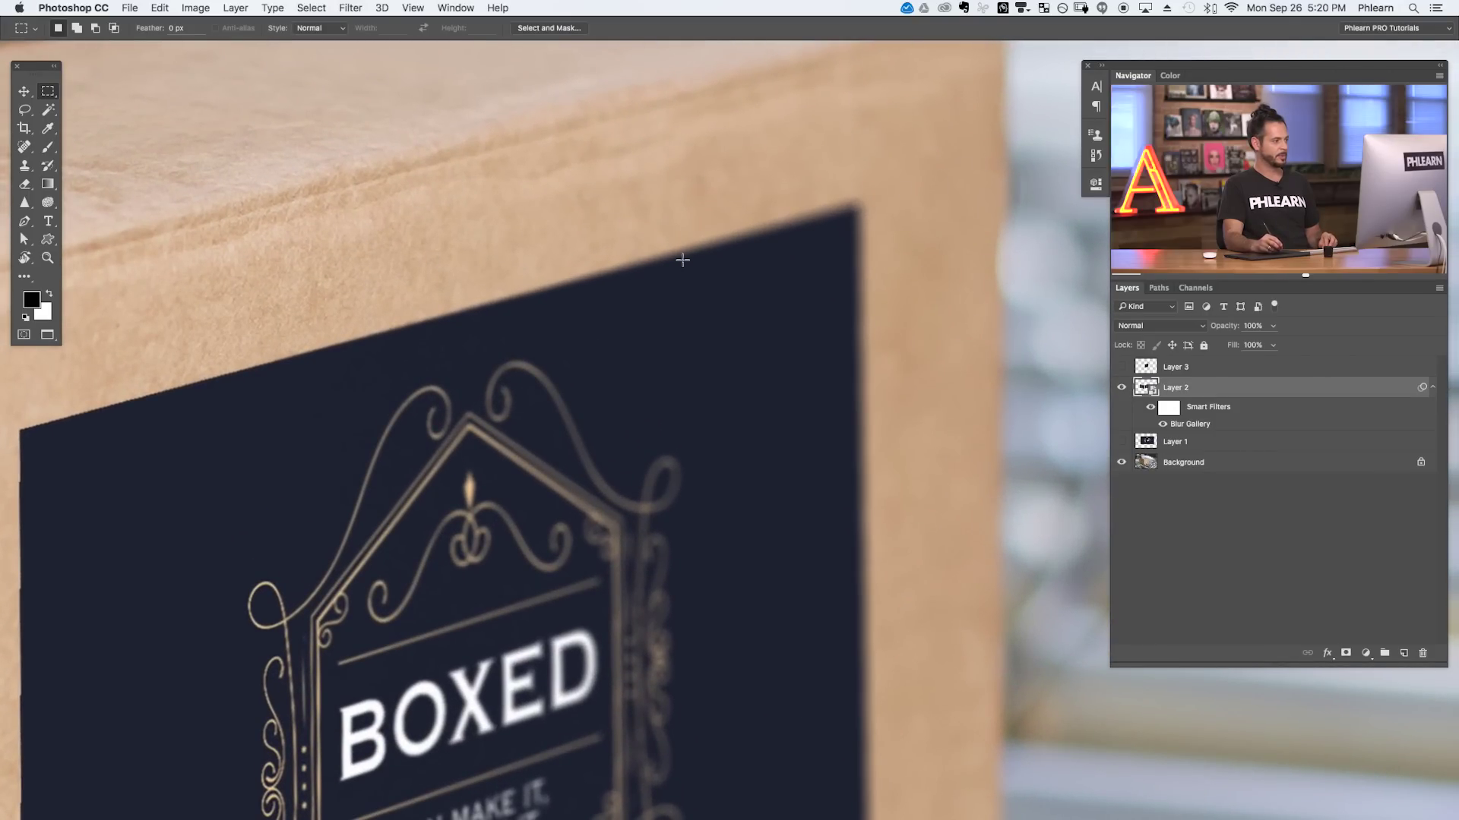
pyautogui.moveTo(826, 352); pyautogui.dragTo(794, 365)
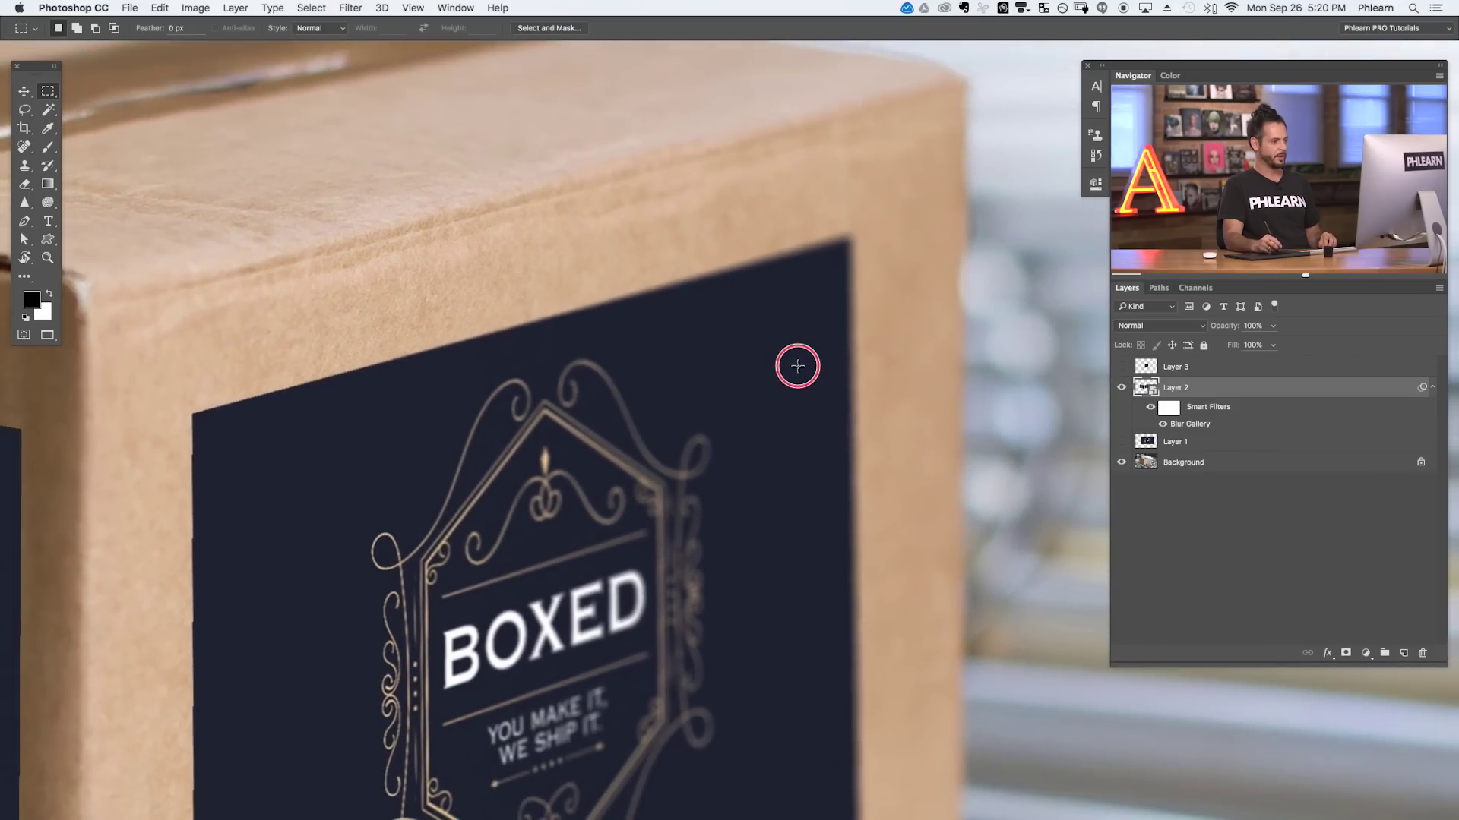
pyautogui.moveTo(693, 544); pyautogui.dragTo(770, 521)
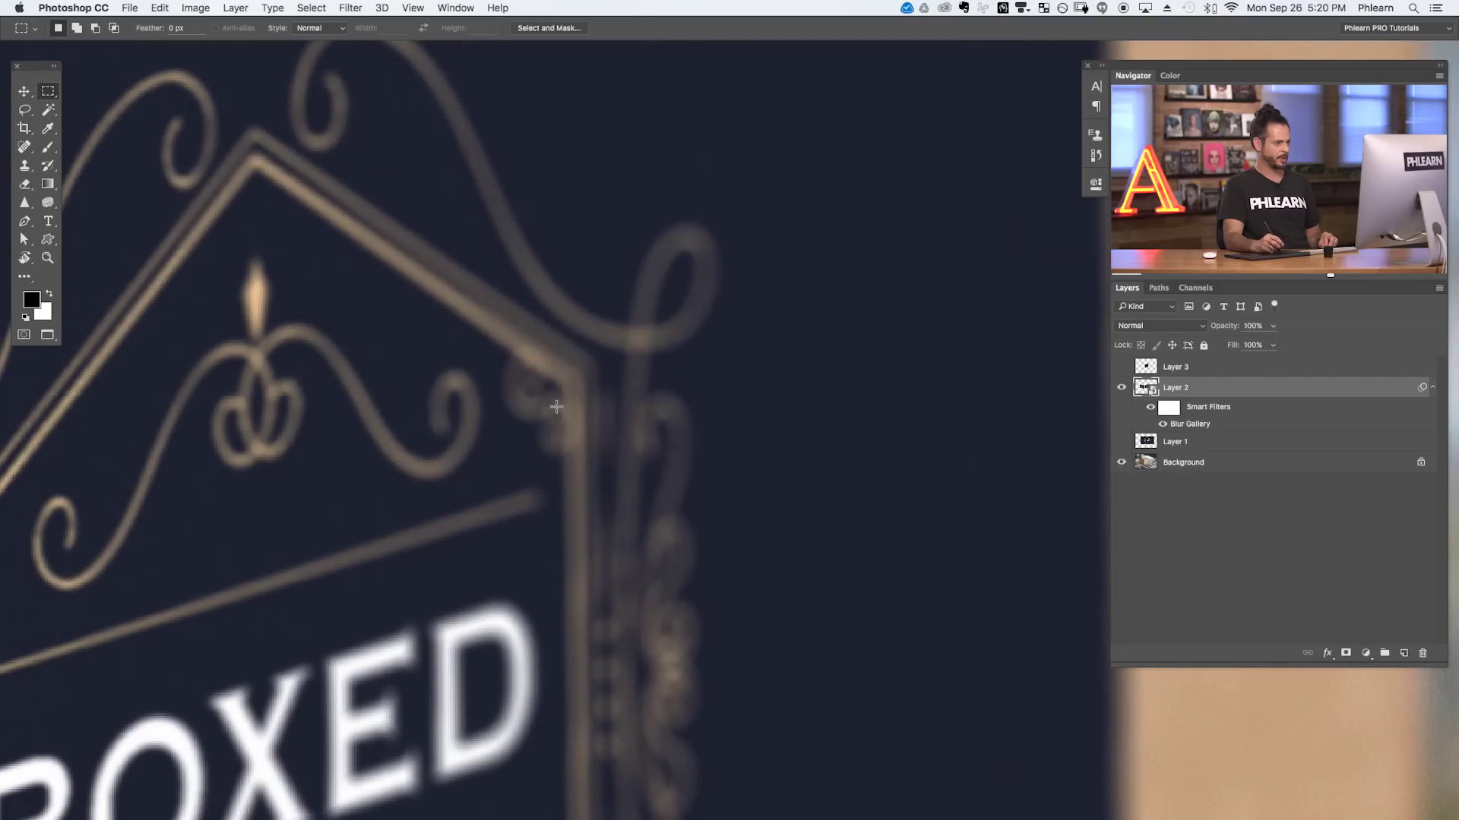
pyautogui.moveTo(783, 371); pyautogui.dragTo(673, 425)
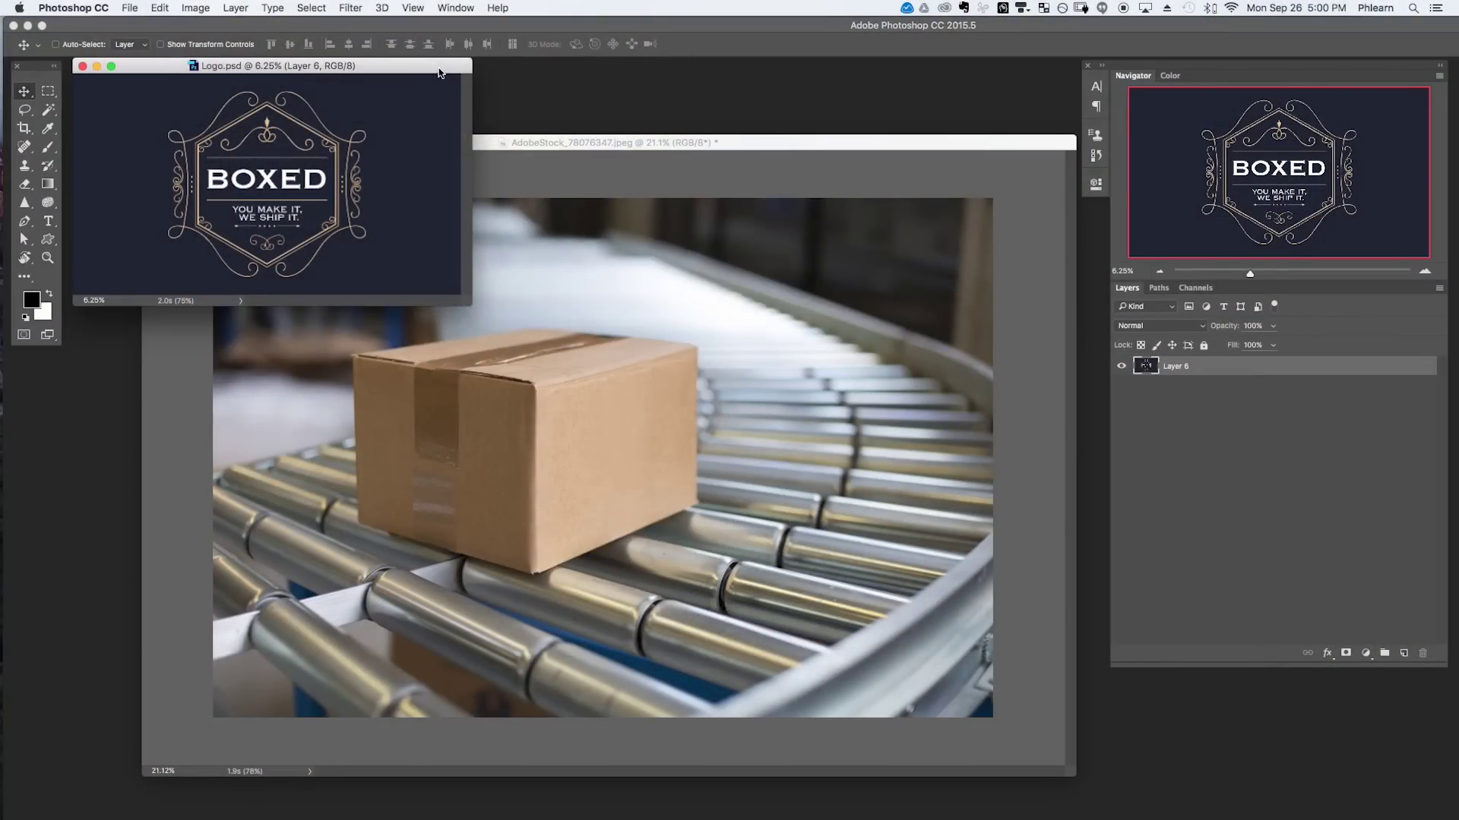
# Copy the BOXED logo from Logo.psd into the box photo, converting its colors to preserve their appearance.
pyautogui.moveTo(439, 72); pyautogui.dragTo(451, 82)
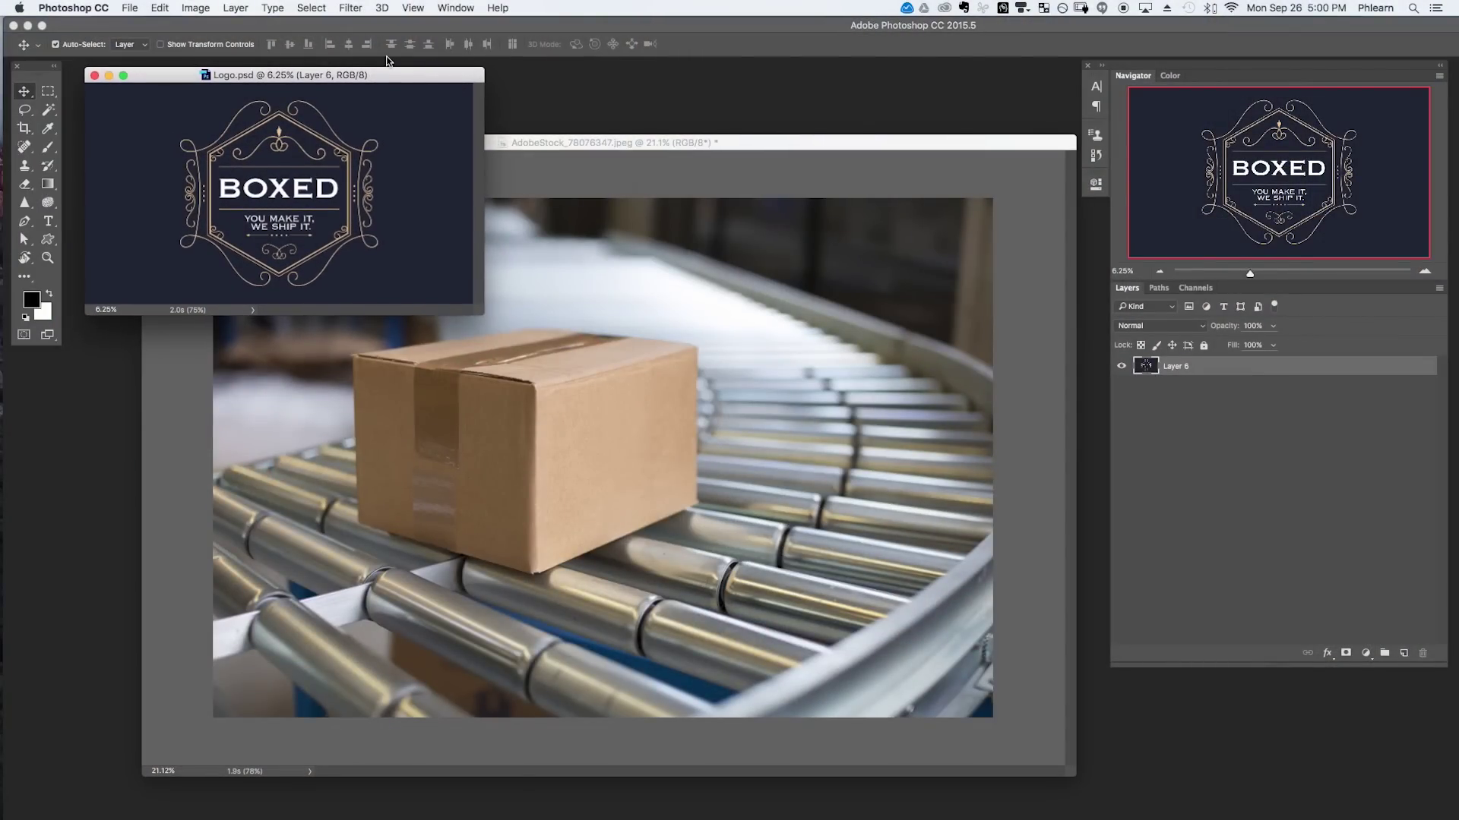
pyautogui.press('super+equal')
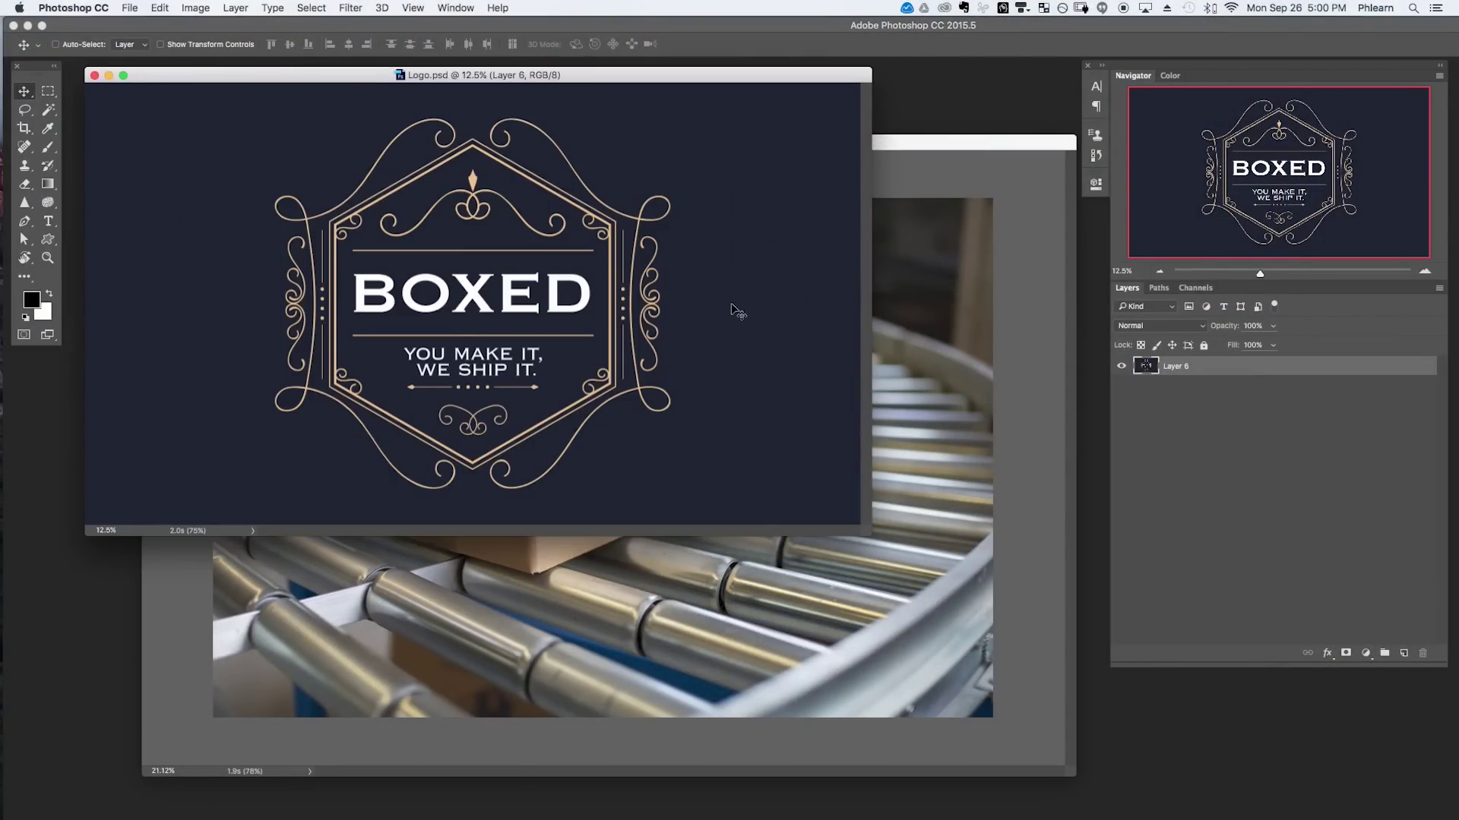
pyautogui.press('super+minus')
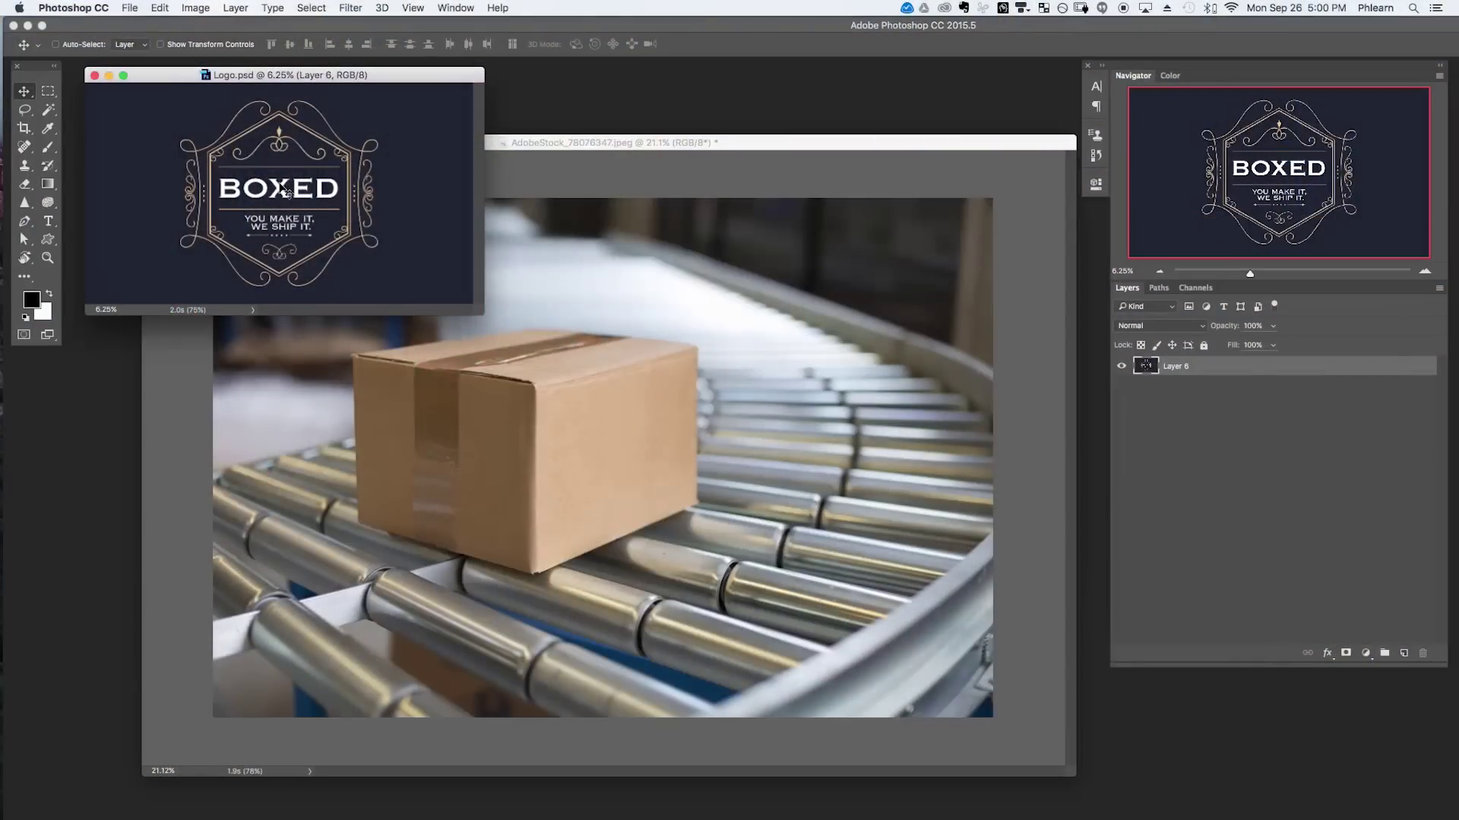
pyautogui.moveTo(285, 190); pyautogui.dragTo(657, 458)
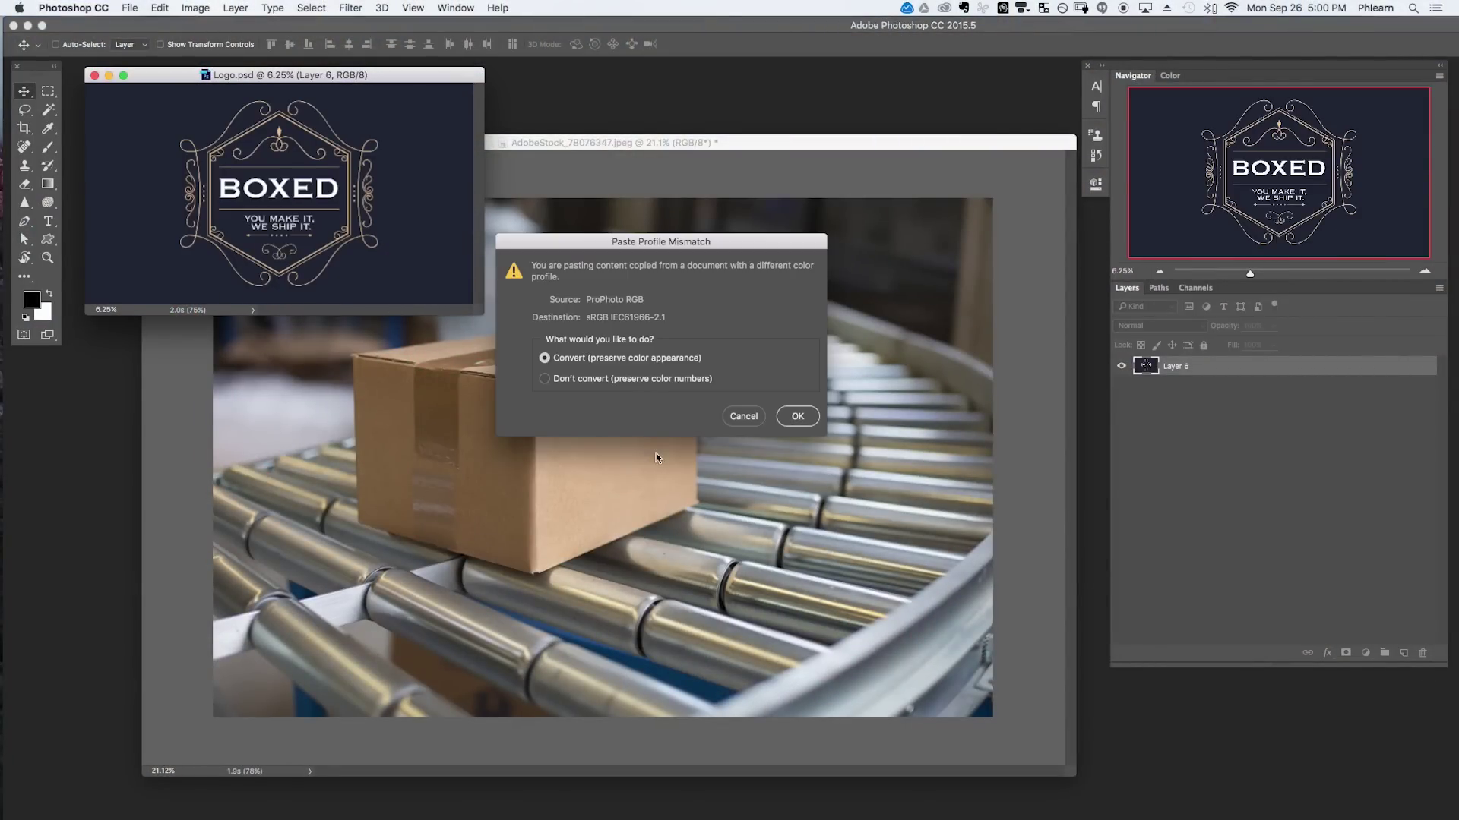
pyautogui.click(795, 417)
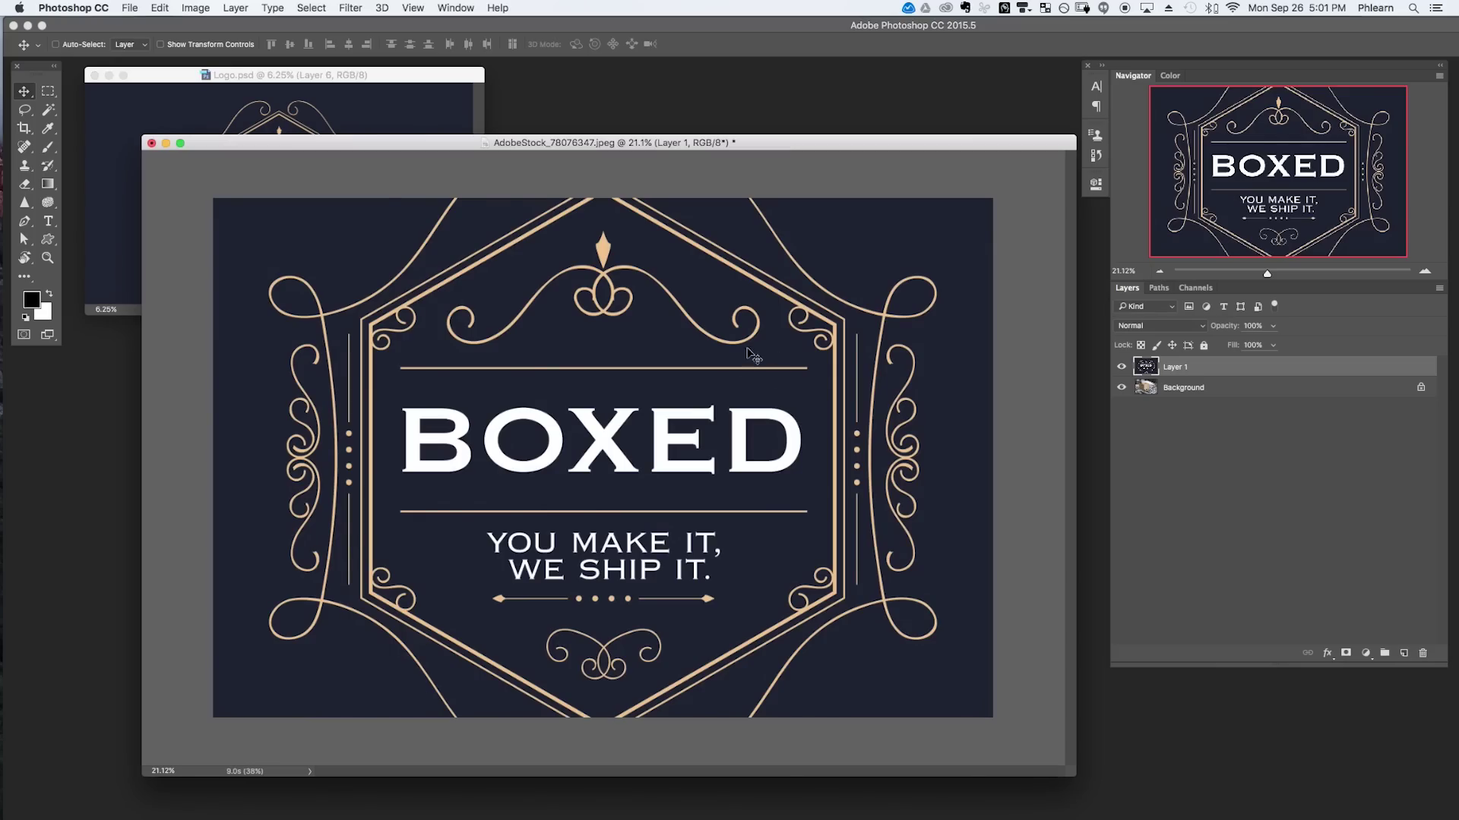
# Scale down the pasted logo layer with Free Transform in full-screen view.
pyautogui.hotkey('ctrl', 't')
pyautogui.press('f')
pyautogui.moveTo(280, 29); pyautogui.dragTo(220, 42)
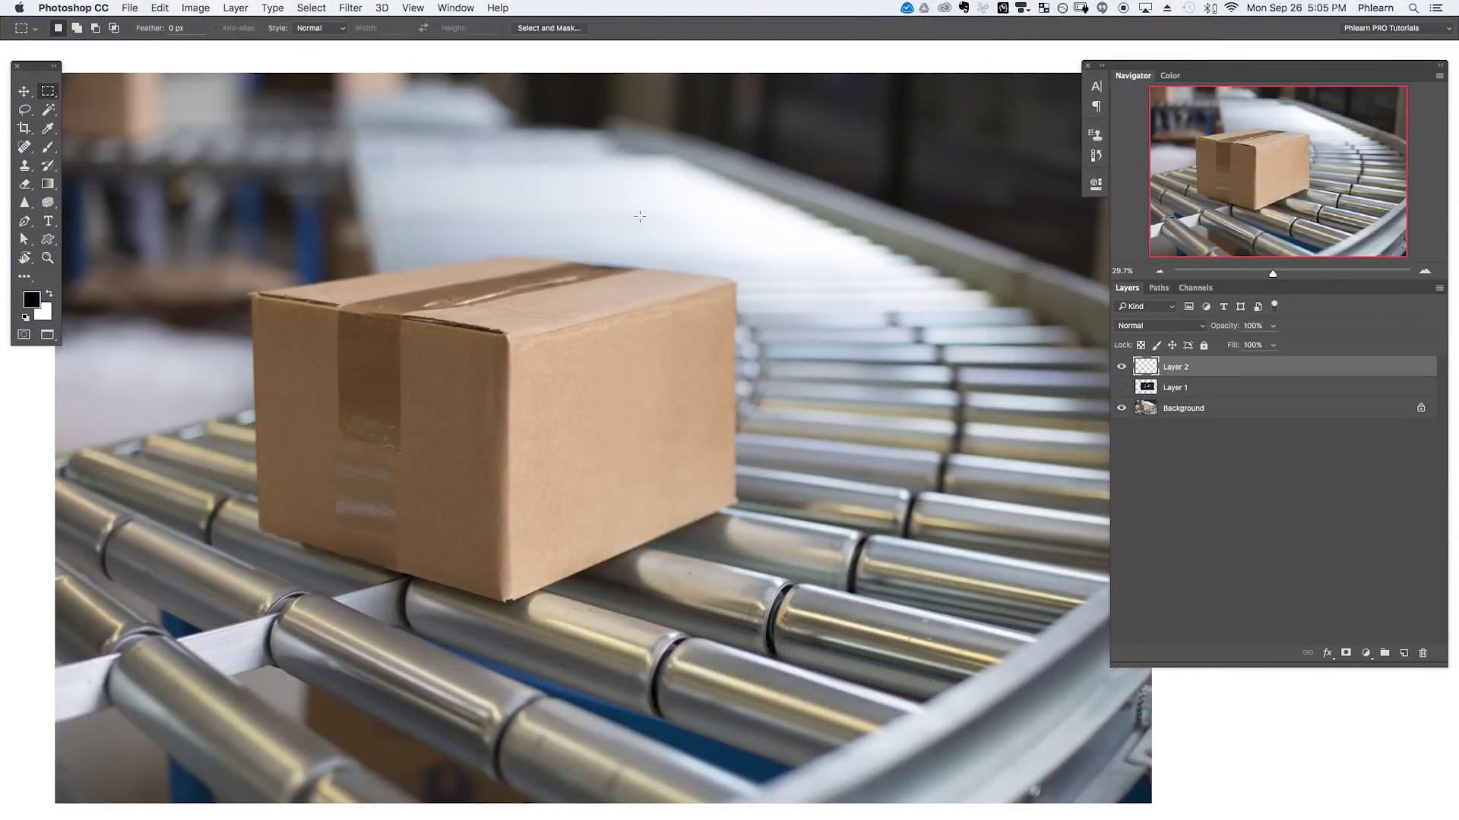
# Start Vanishing Point on Layer 2 and define a perspective plane from the four corners of the box's left face.
pyautogui.click(351, 7)
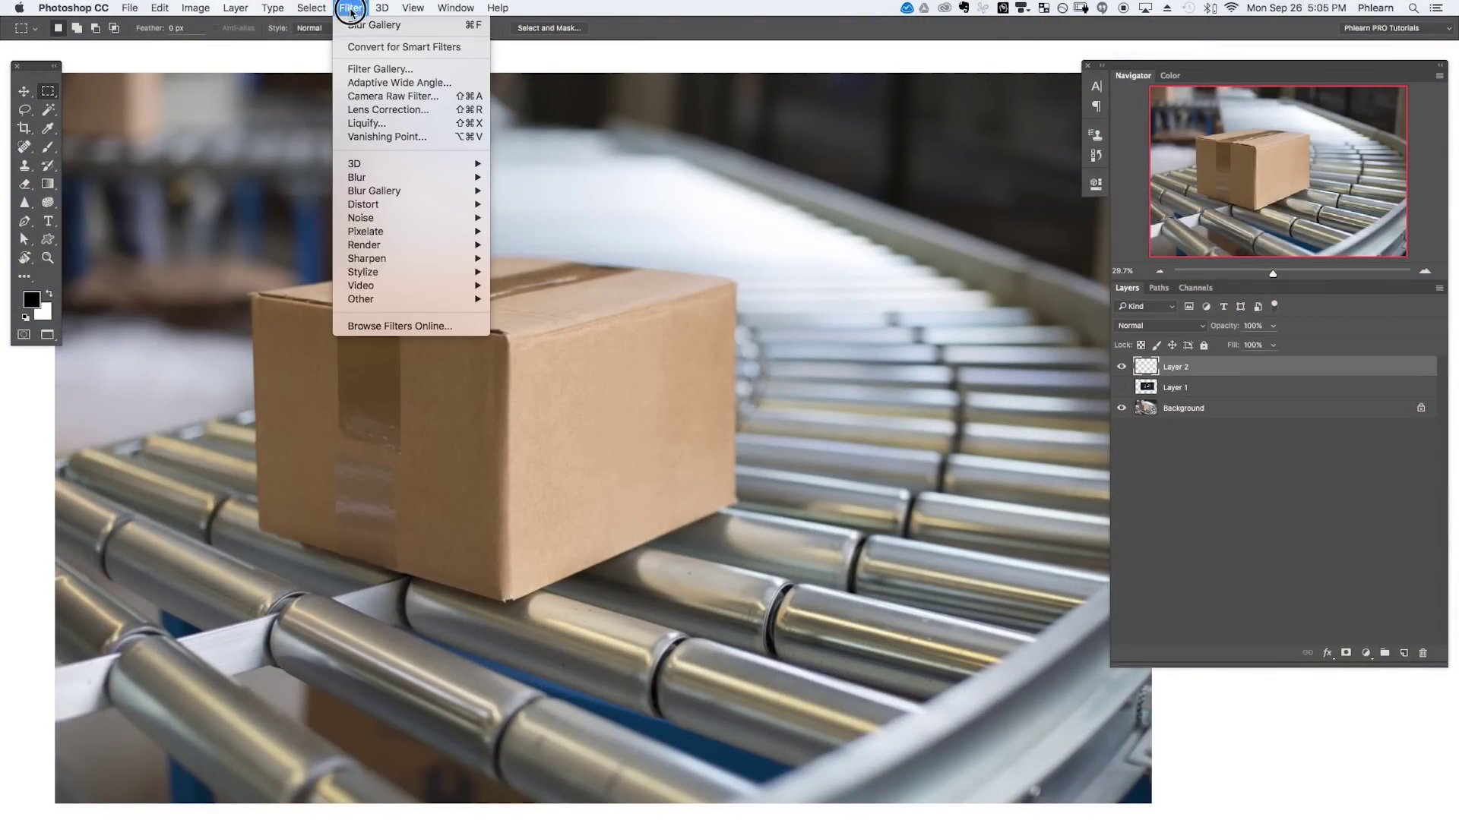
pyautogui.click(382, 138)
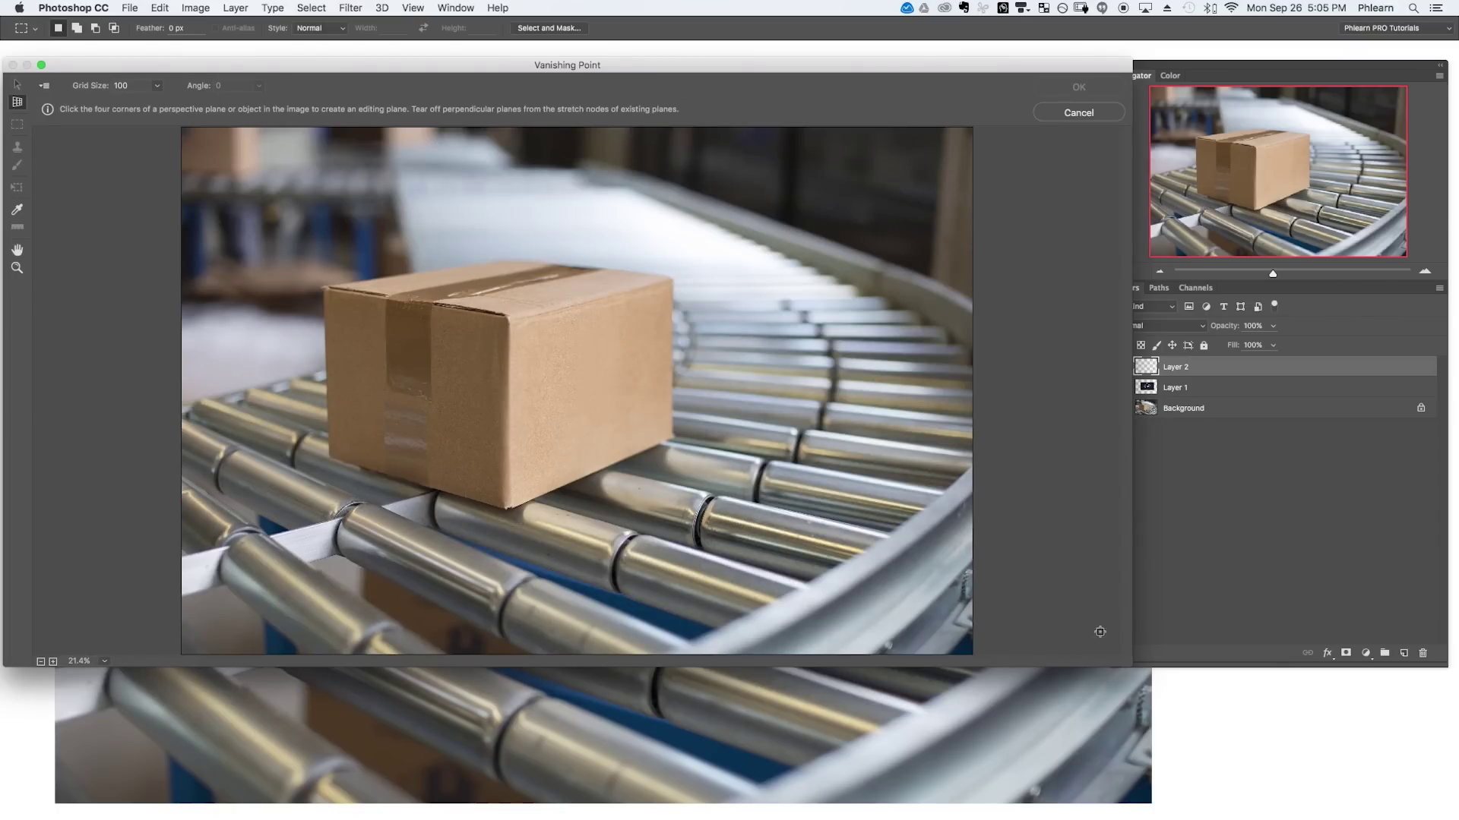
pyautogui.moveTo(1132, 607); pyautogui.dragTo(1036, 606)
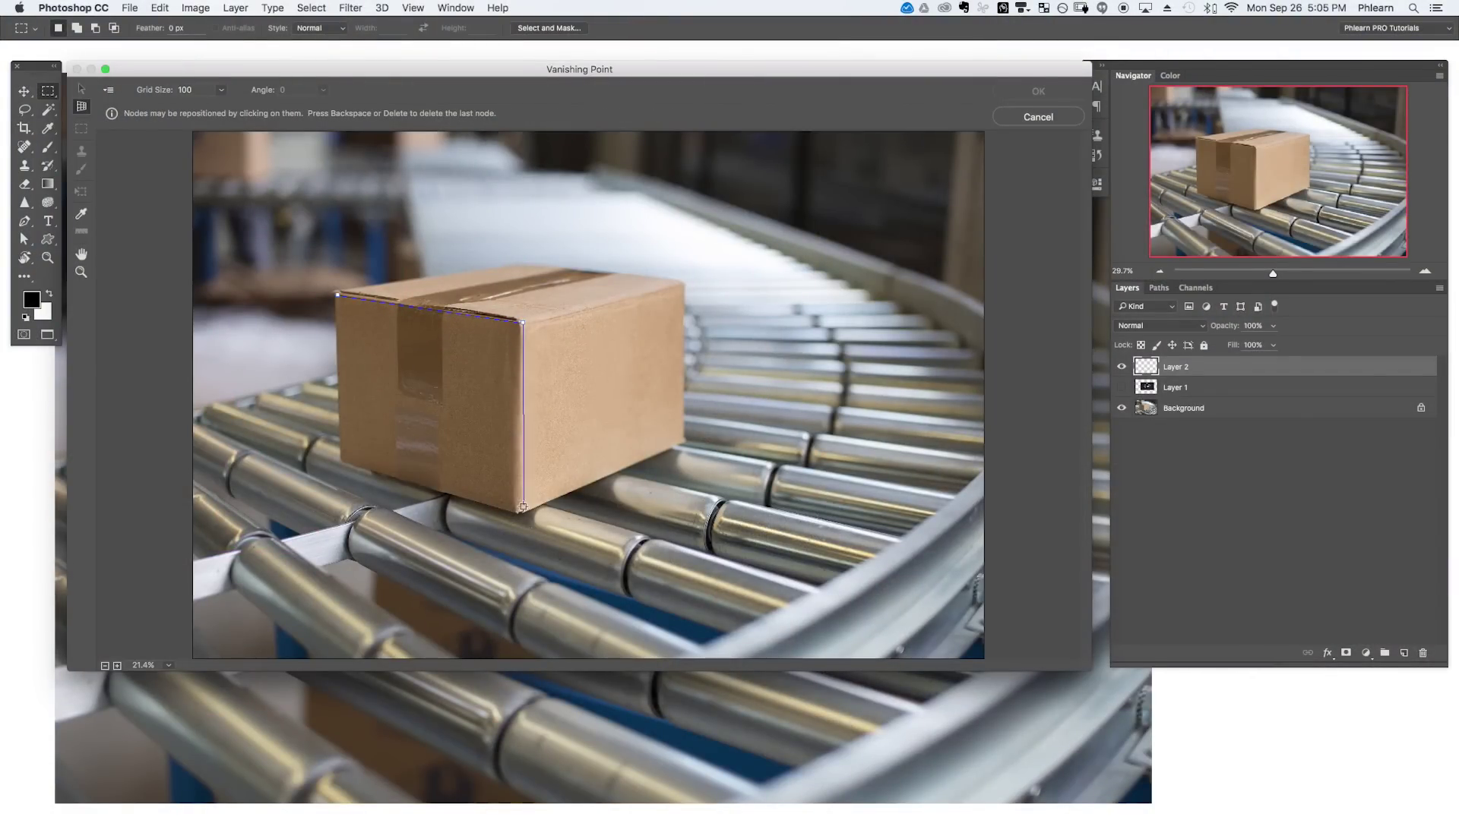
pyautogui.click(341, 462)
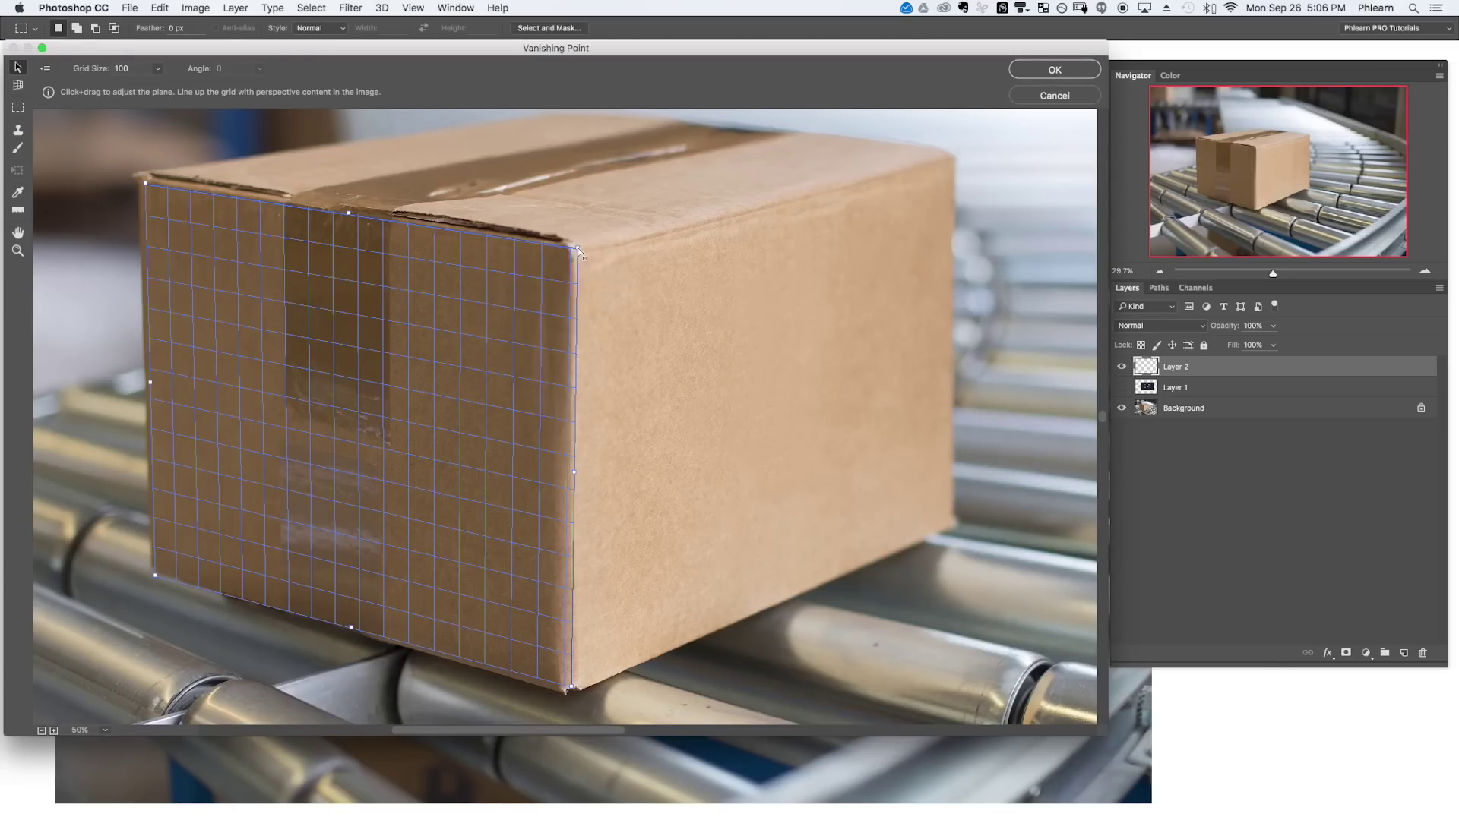
# Align the plane's two near-edge corners and its far upper corner precisely with the edges of the box's left face.
pyautogui.moveTo(579, 252); pyautogui.dragTo(572, 244)
pyautogui.moveTo(574, 690); pyautogui.dragTo(570, 694)
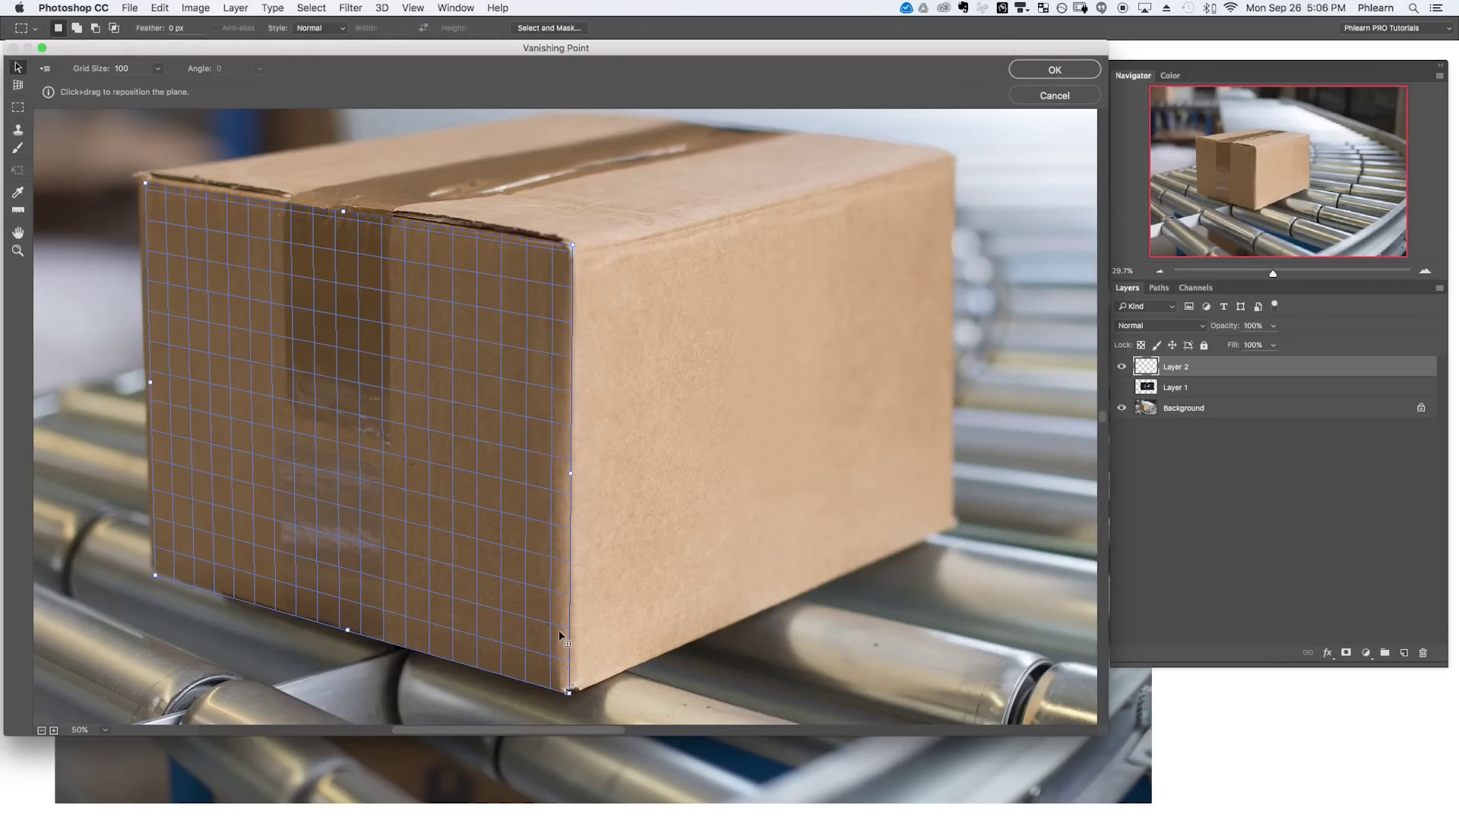
pyautogui.moveTo(146, 188); pyautogui.dragTo(130, 169)
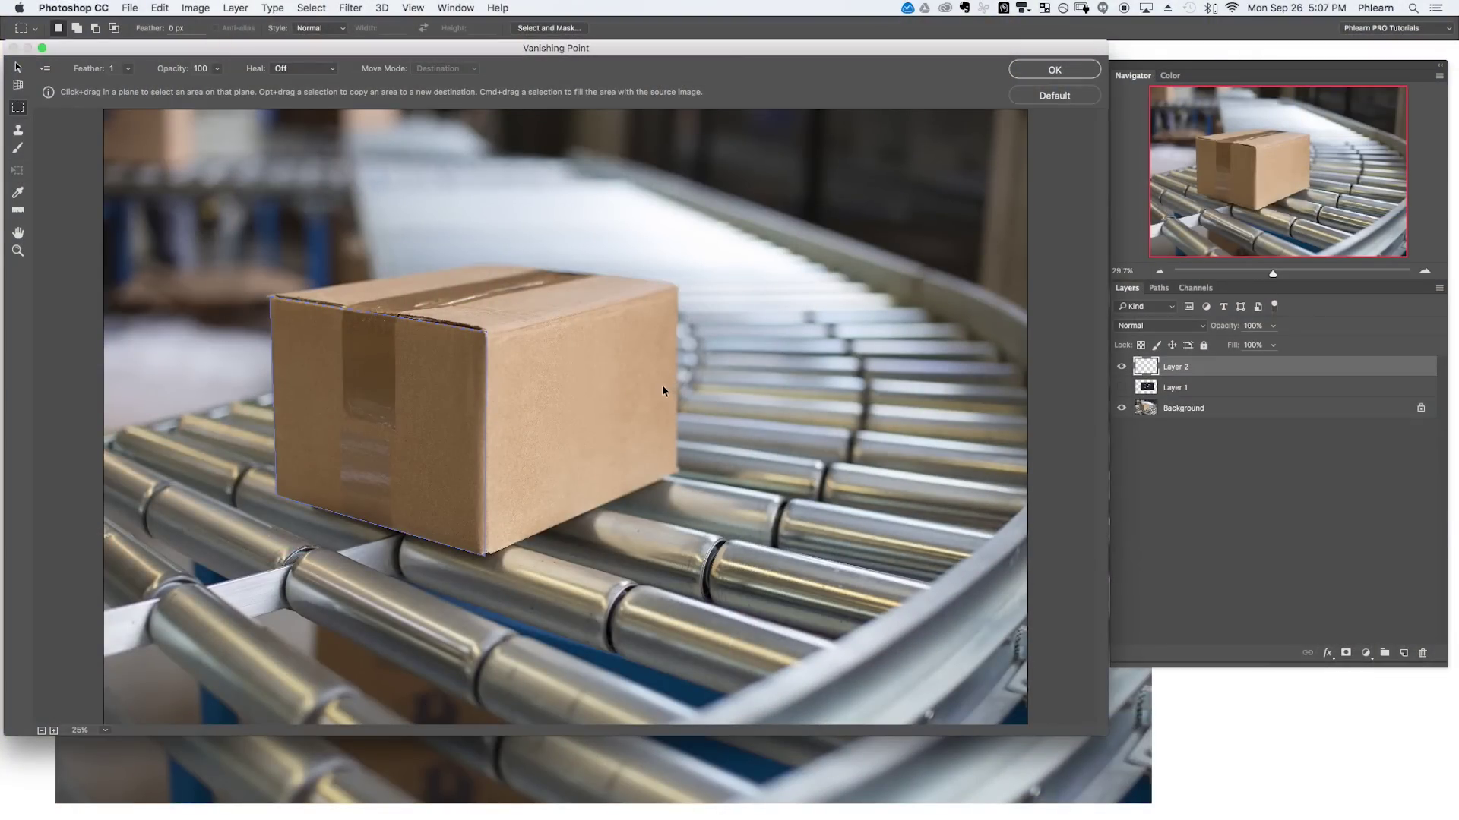
# Paste the BOXED logo into Vanishing Point and fit it, scaled down, onto the box's left face.
pyautogui.press('super+v')
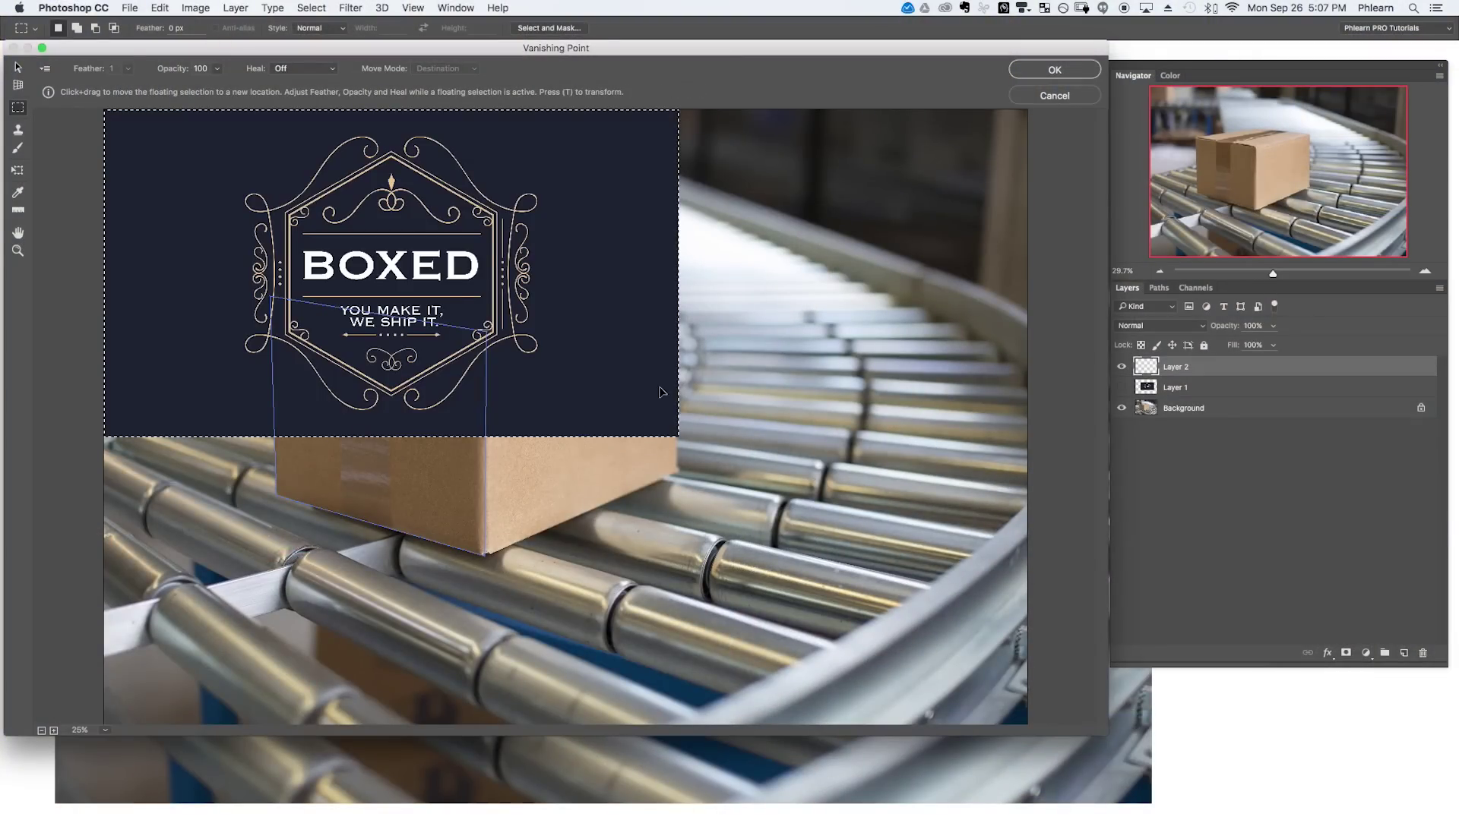
pyautogui.moveTo(679, 438); pyautogui.dragTo(378, 228)
pyautogui.press('m')
pyautogui.moveTo(231, 184); pyautogui.dragTo(378, 423)
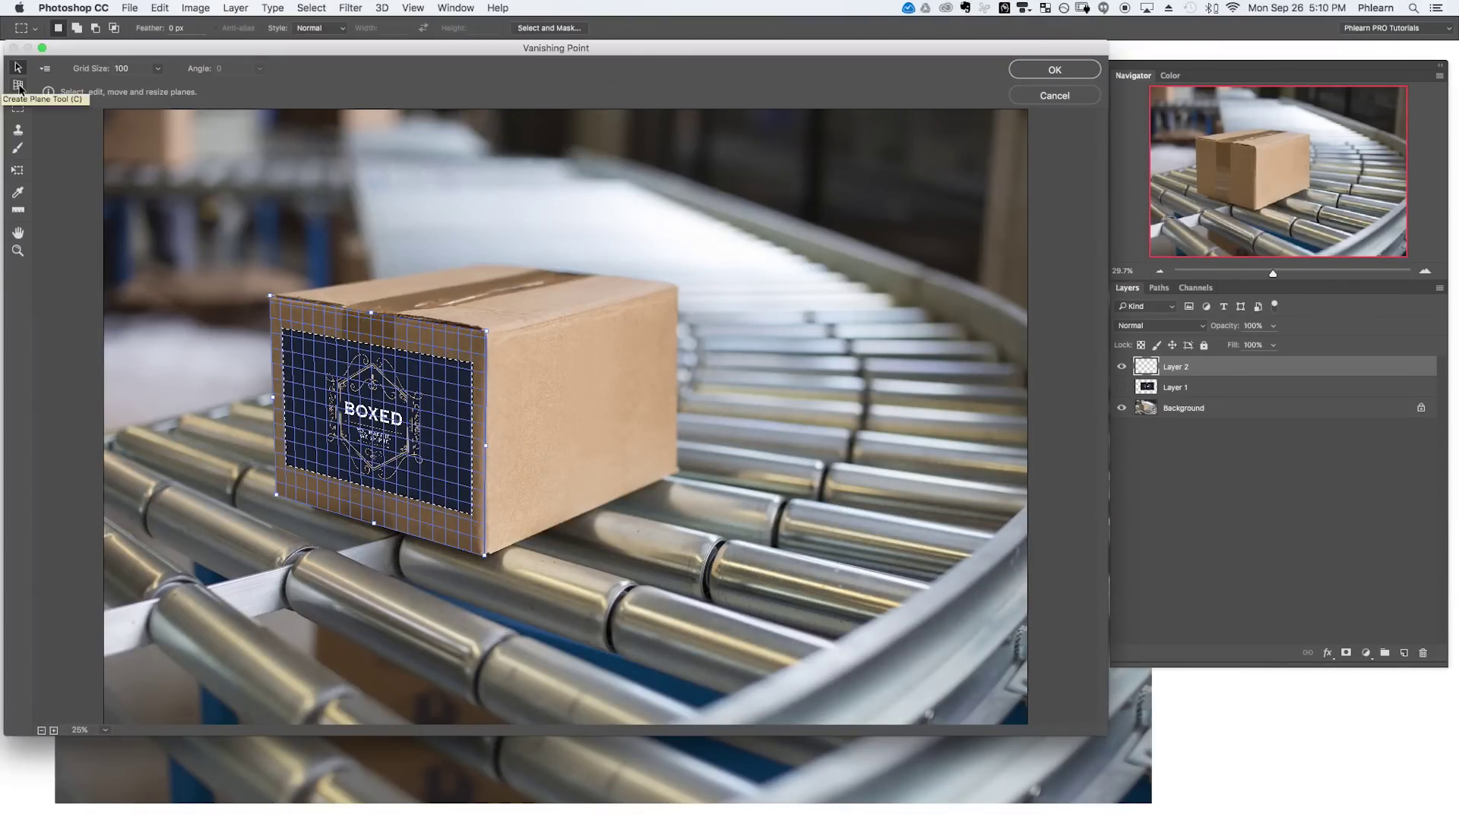
# Extend a perpendicular plane over the box's right face and place a copy of the logo on it.
pyautogui.moveTo(486, 448); pyautogui.dragTo(676, 386)
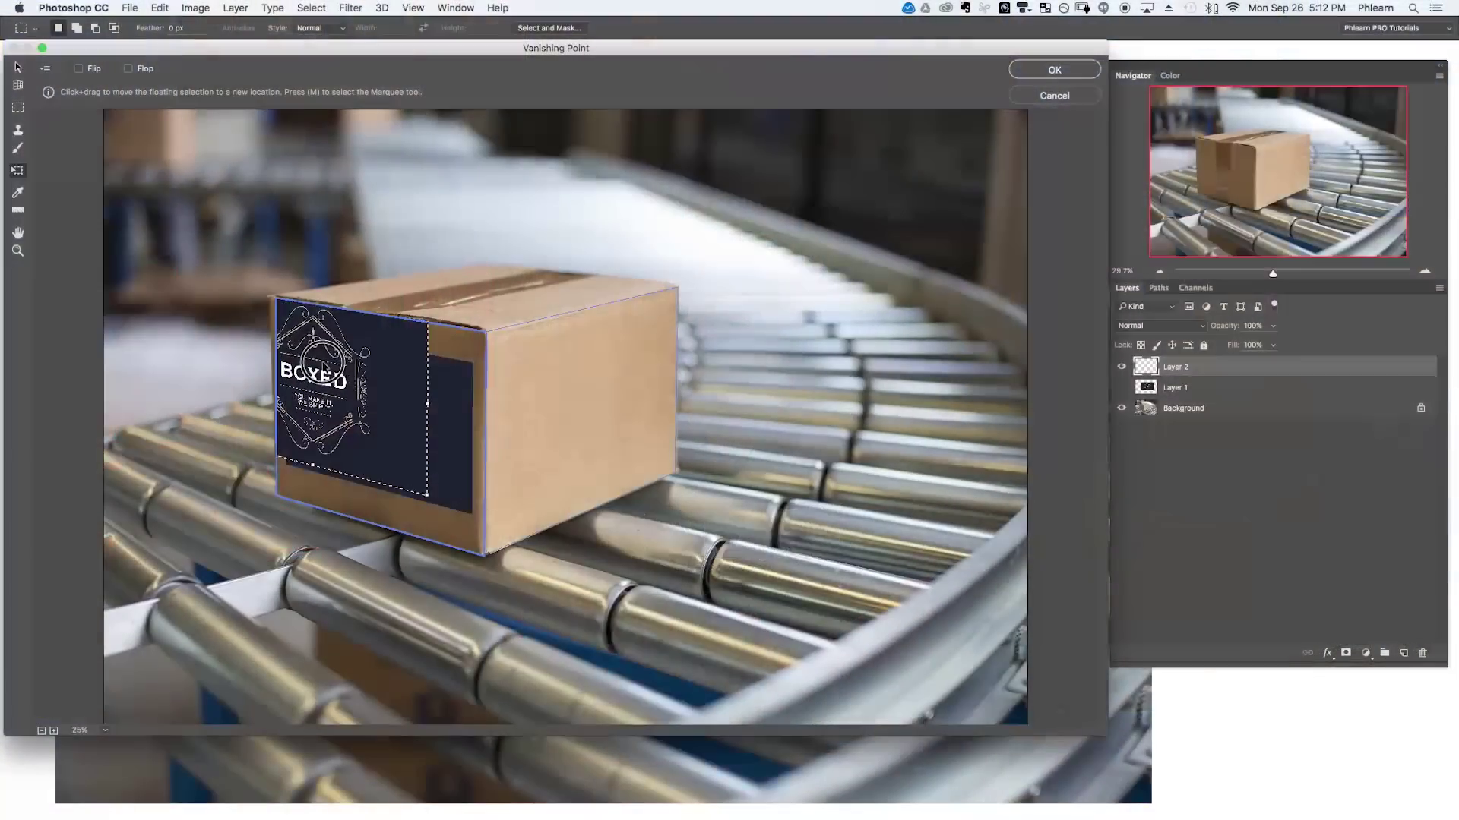
pyautogui.moveTo(461, 421); pyautogui.dragTo(433, 408)
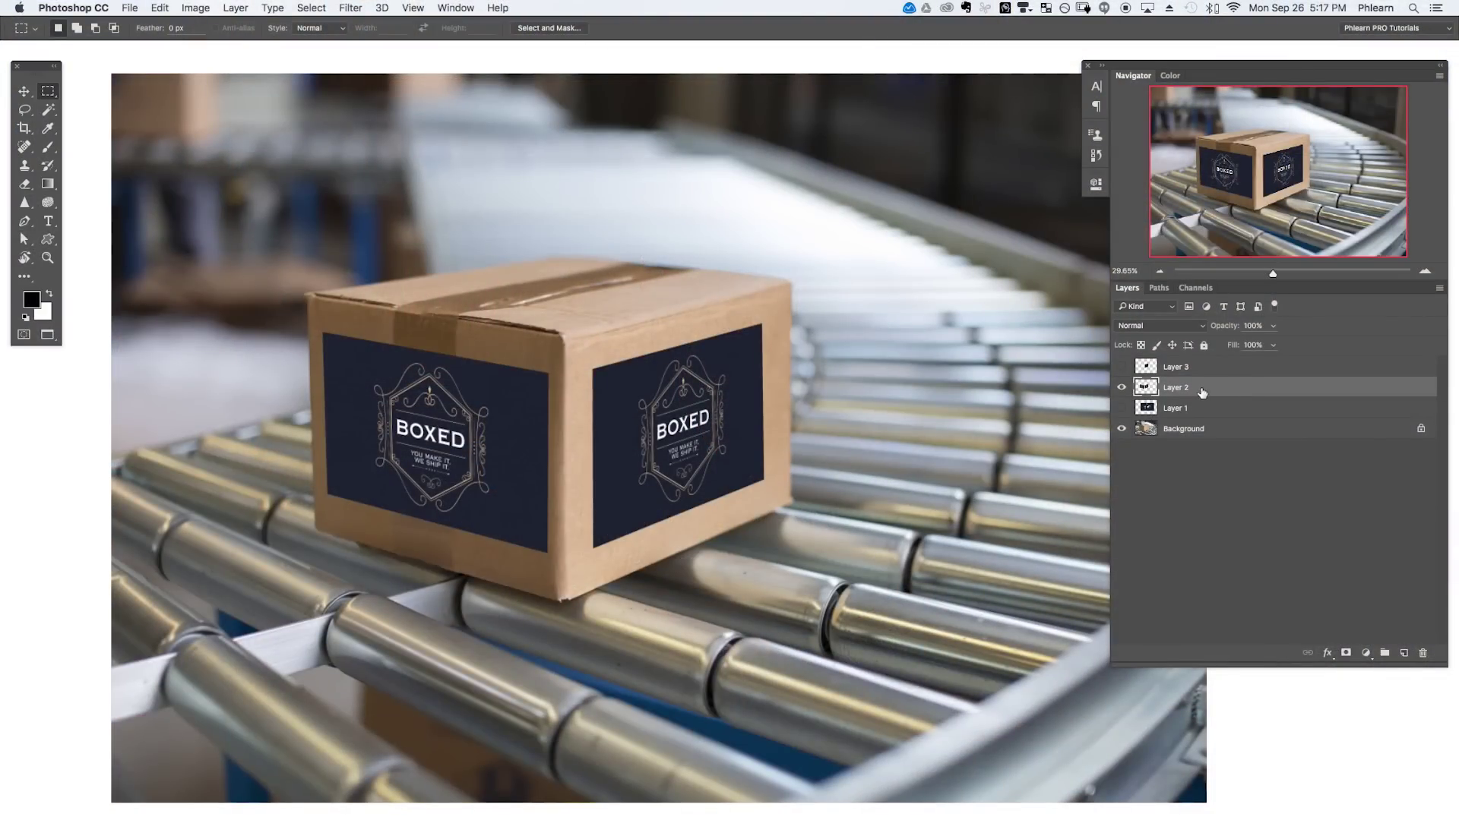
# Convert Layer 2 to a smart object and apply a 9 px Tilt-Shift blur with a vertical focus band along the box's near edge.
pyautogui.rightClick(1207, 389)
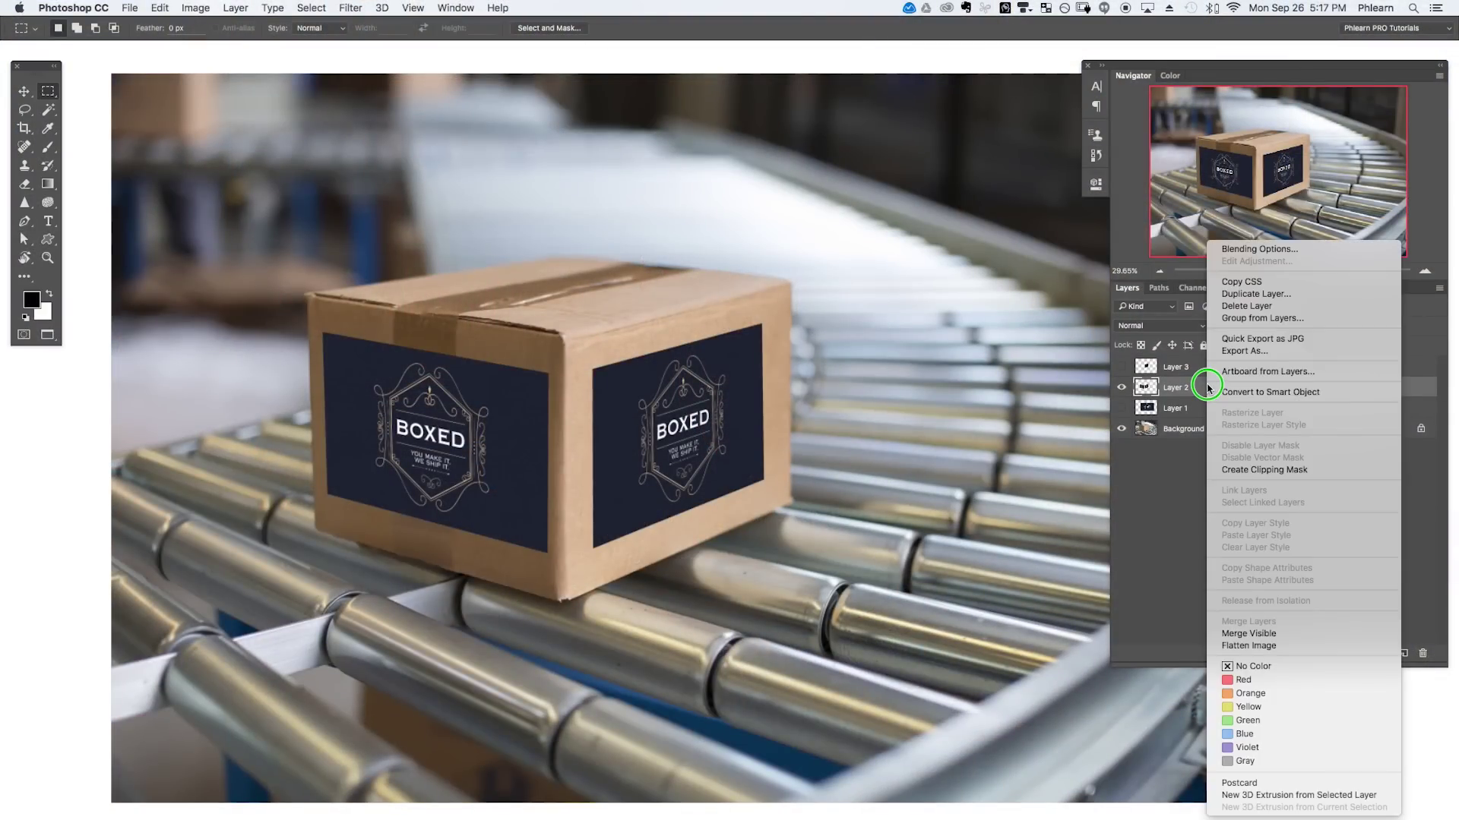
pyautogui.click(1219, 394)
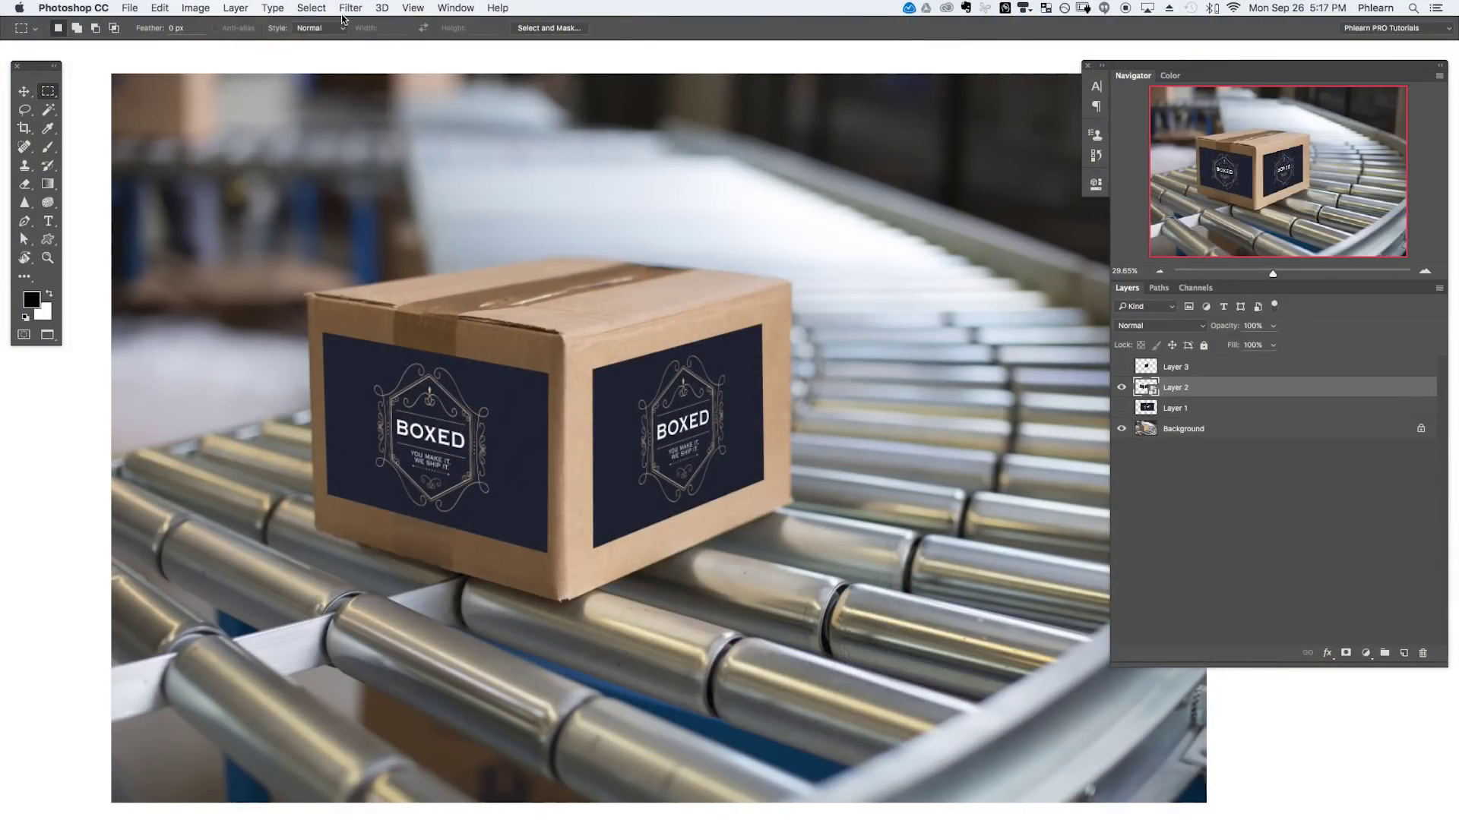
pyautogui.click(350, 8)
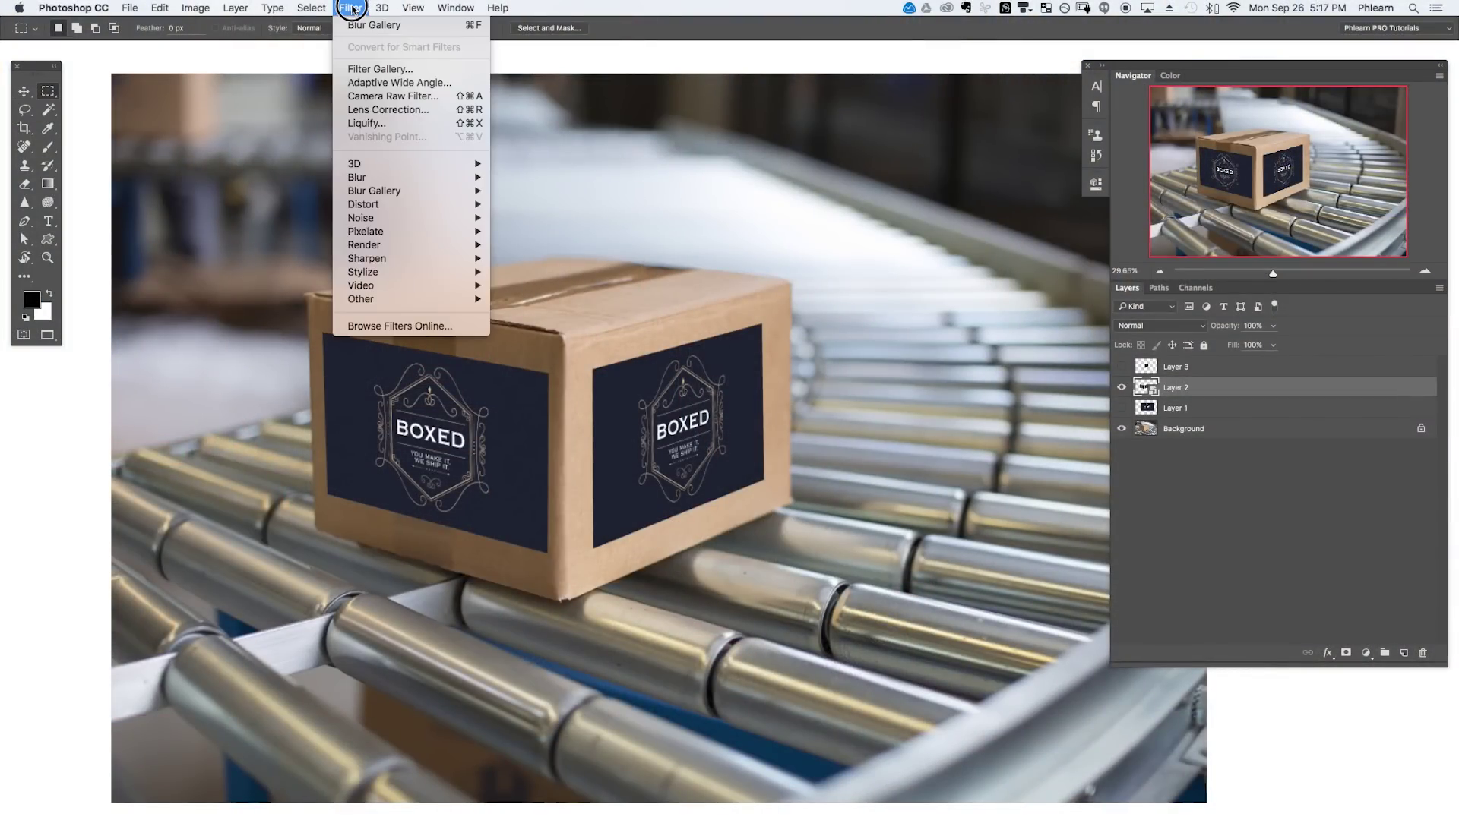
pyautogui.moveTo(373, 192)
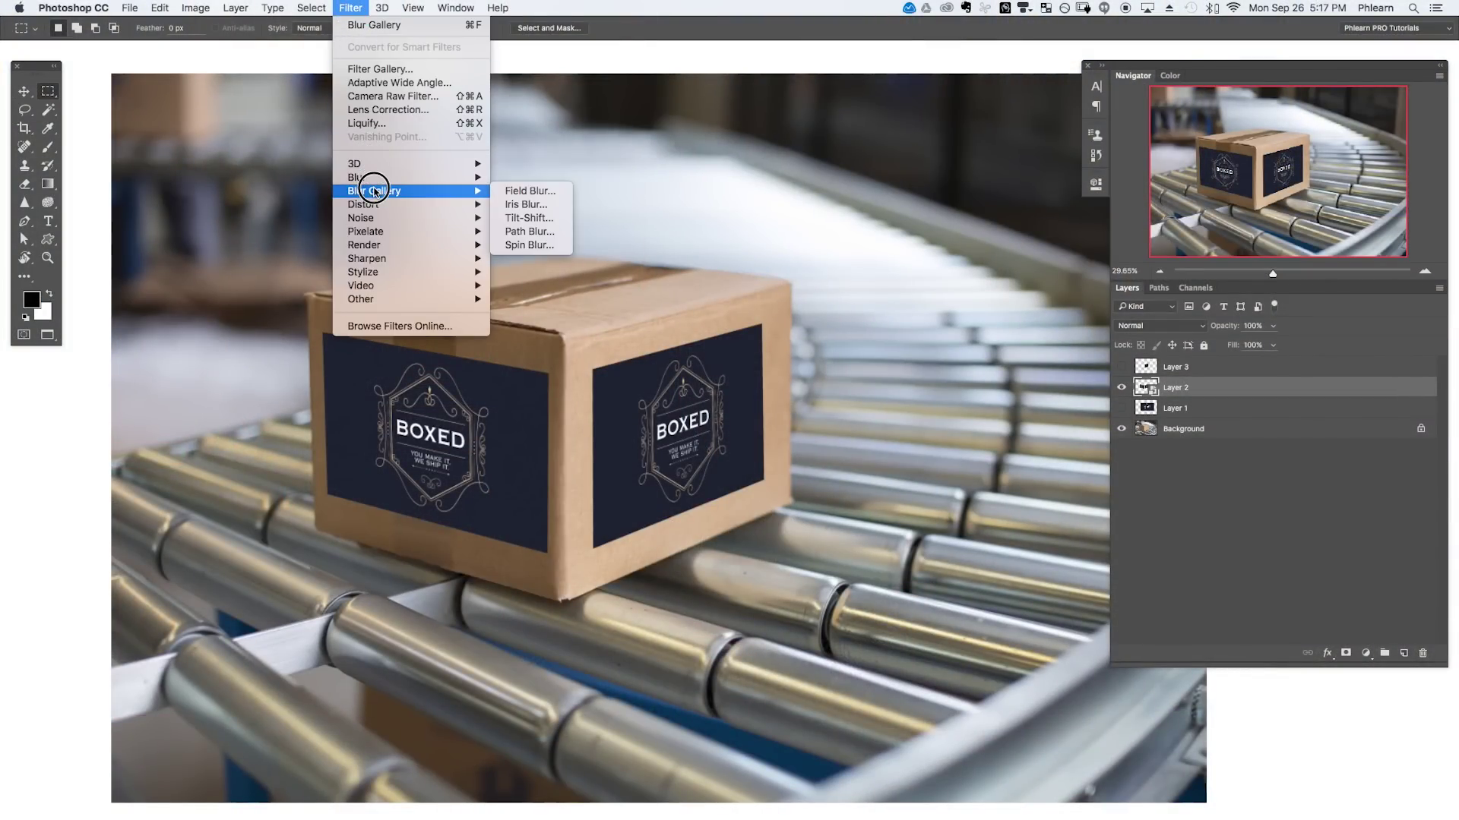
pyautogui.click(550, 221)
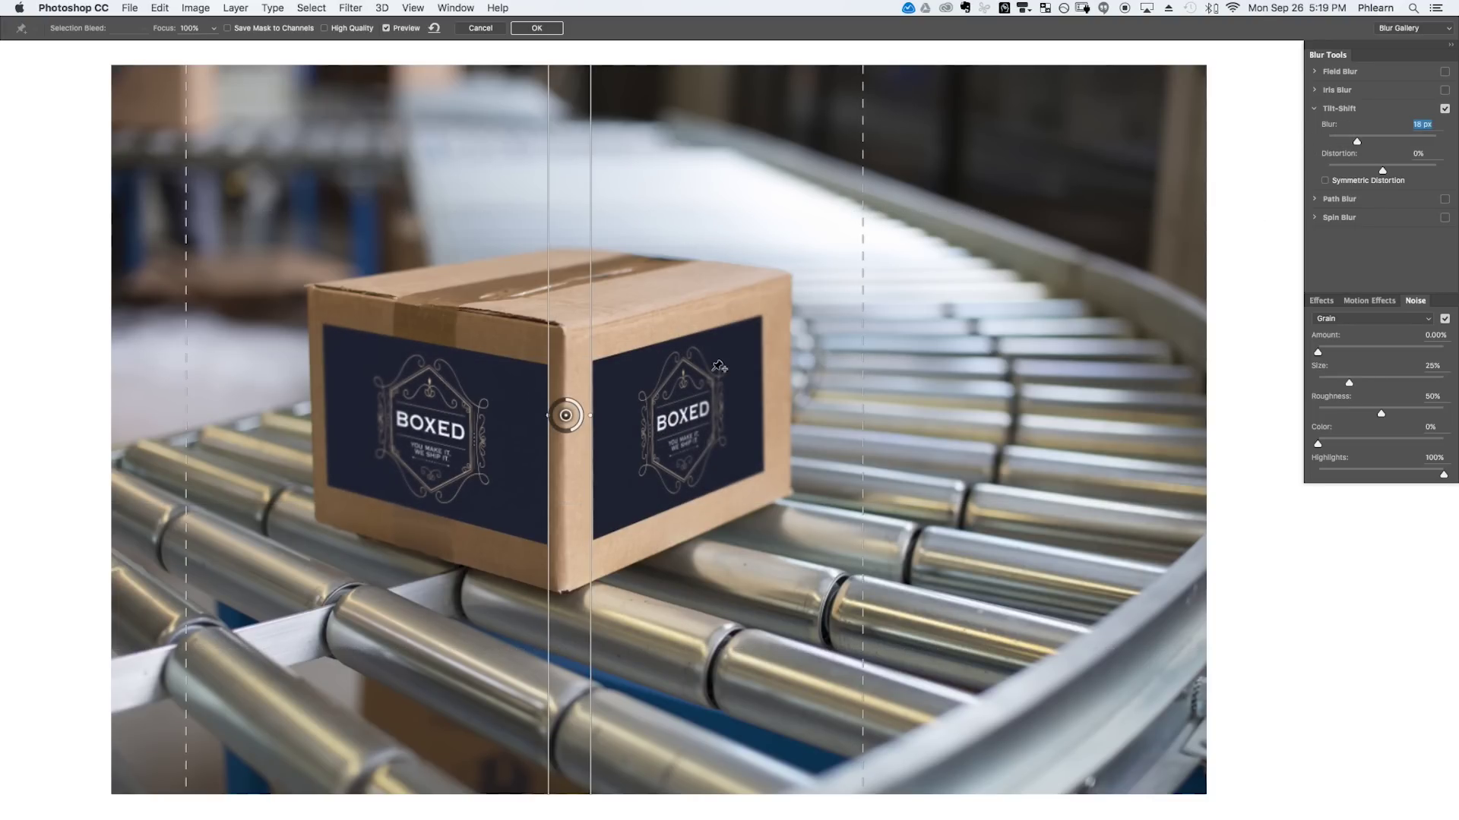
pyautogui.press('super+equal')
pyautogui.moveTo(1356, 141); pyautogui.dragTo(1349, 141)
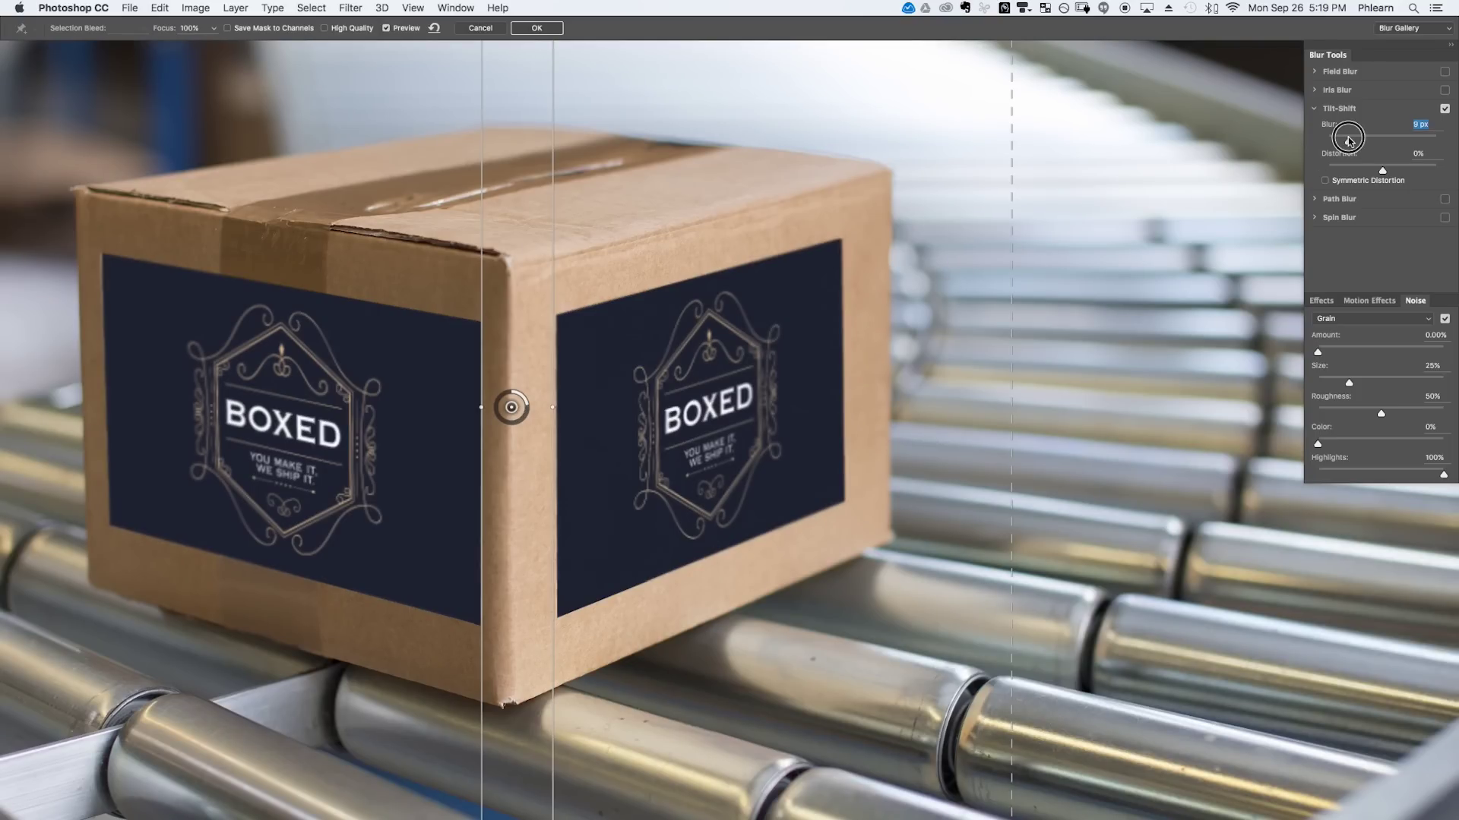
pyautogui.press('Return')
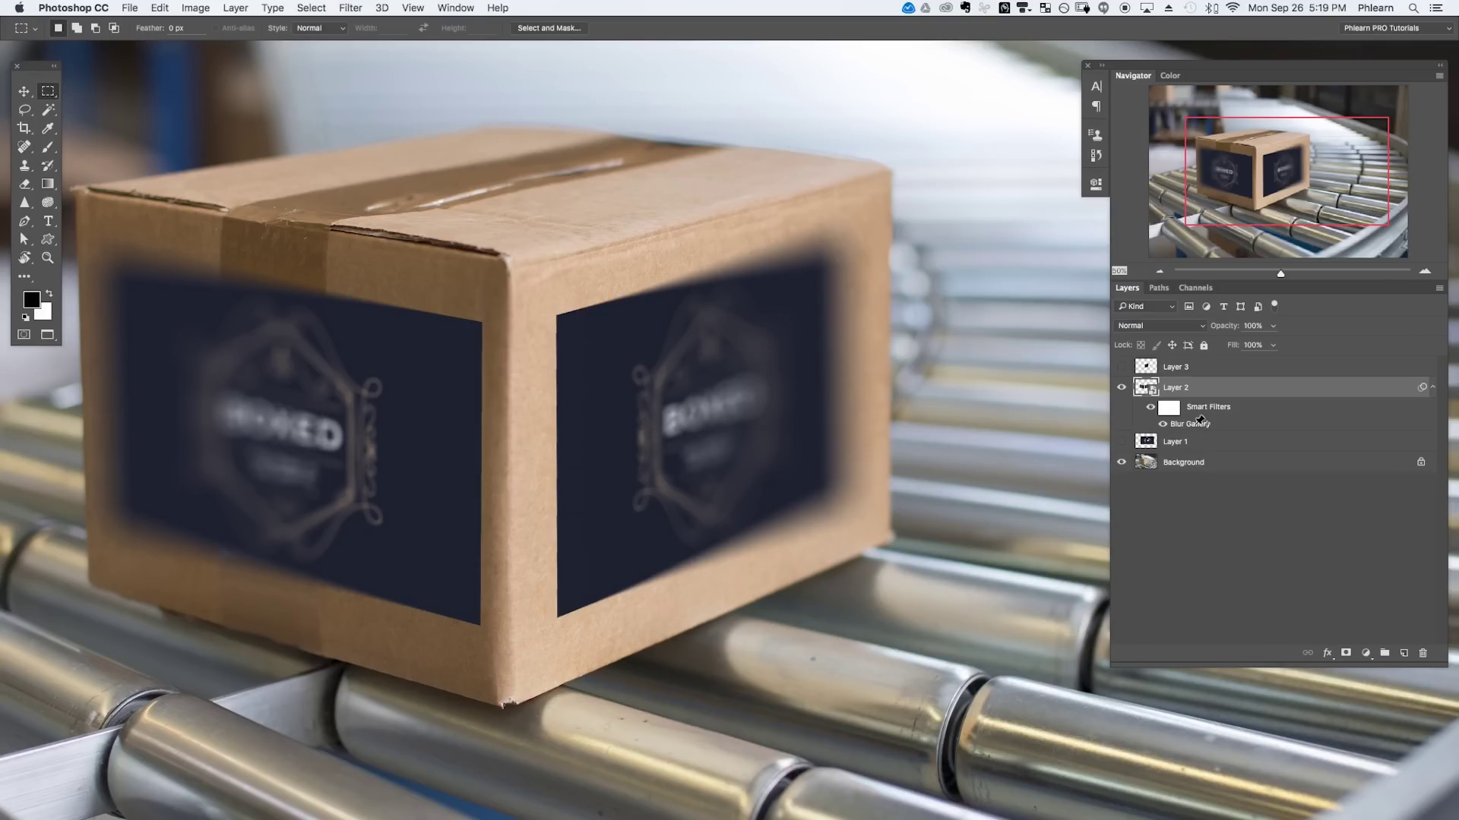
# Reopen Layer 2's Blur Gallery smart filter for editing.
pyautogui.doubleClick(1199, 422)
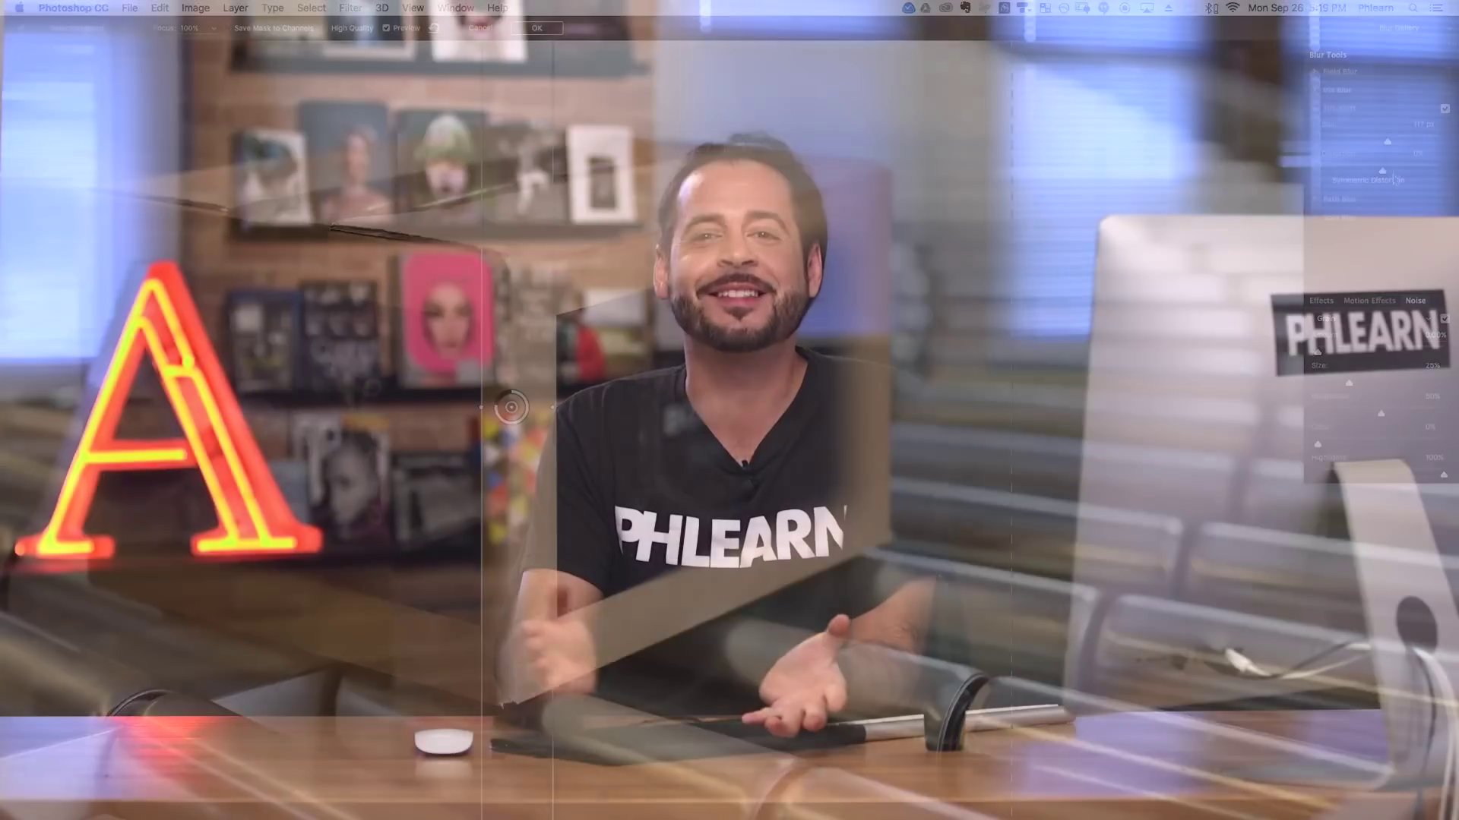